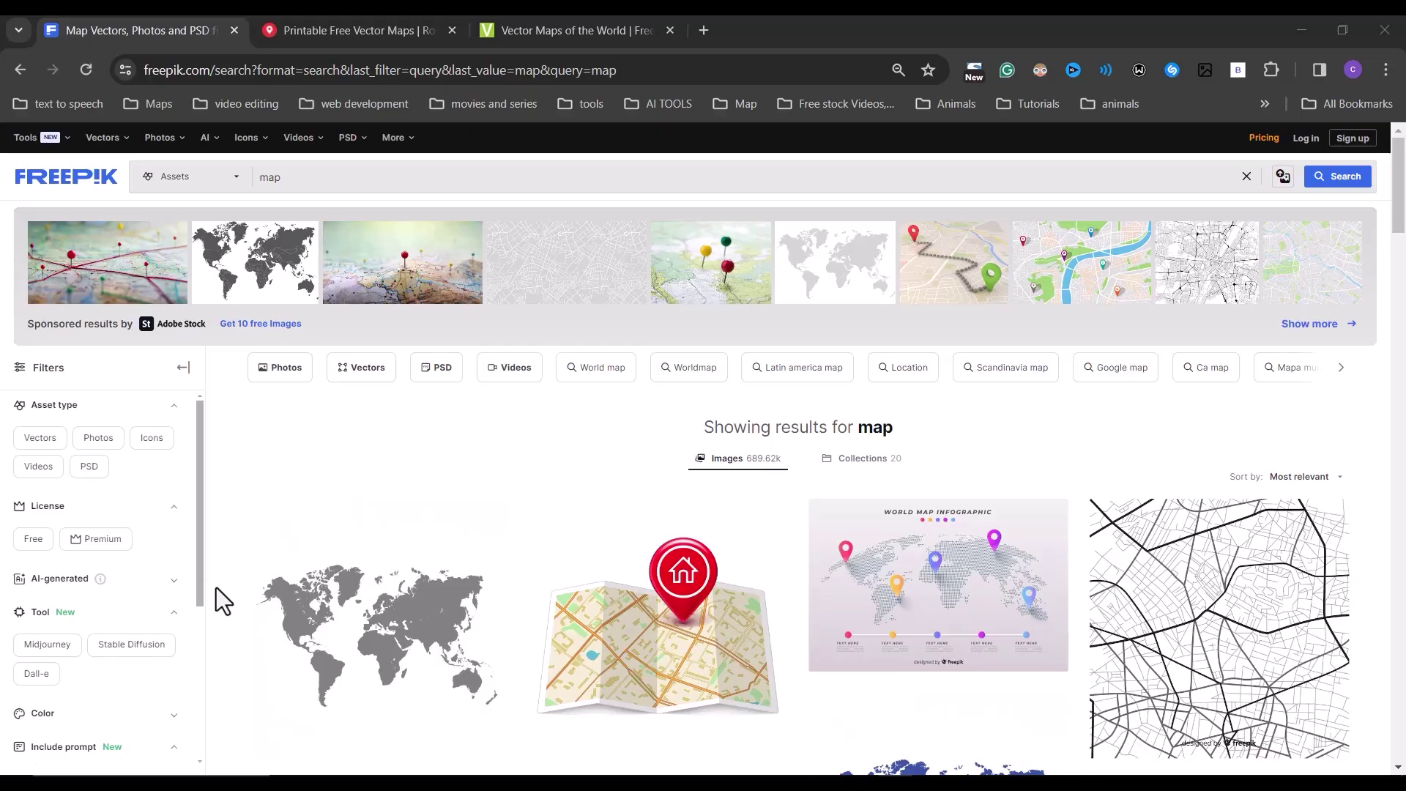
Look through the map images on Freepik, freevectormaps.com and the Vemaps world maps page
{"action": "scroll", "coordinate": [467, 423], "scroll_direction": "down", "scroll_amount": 10}
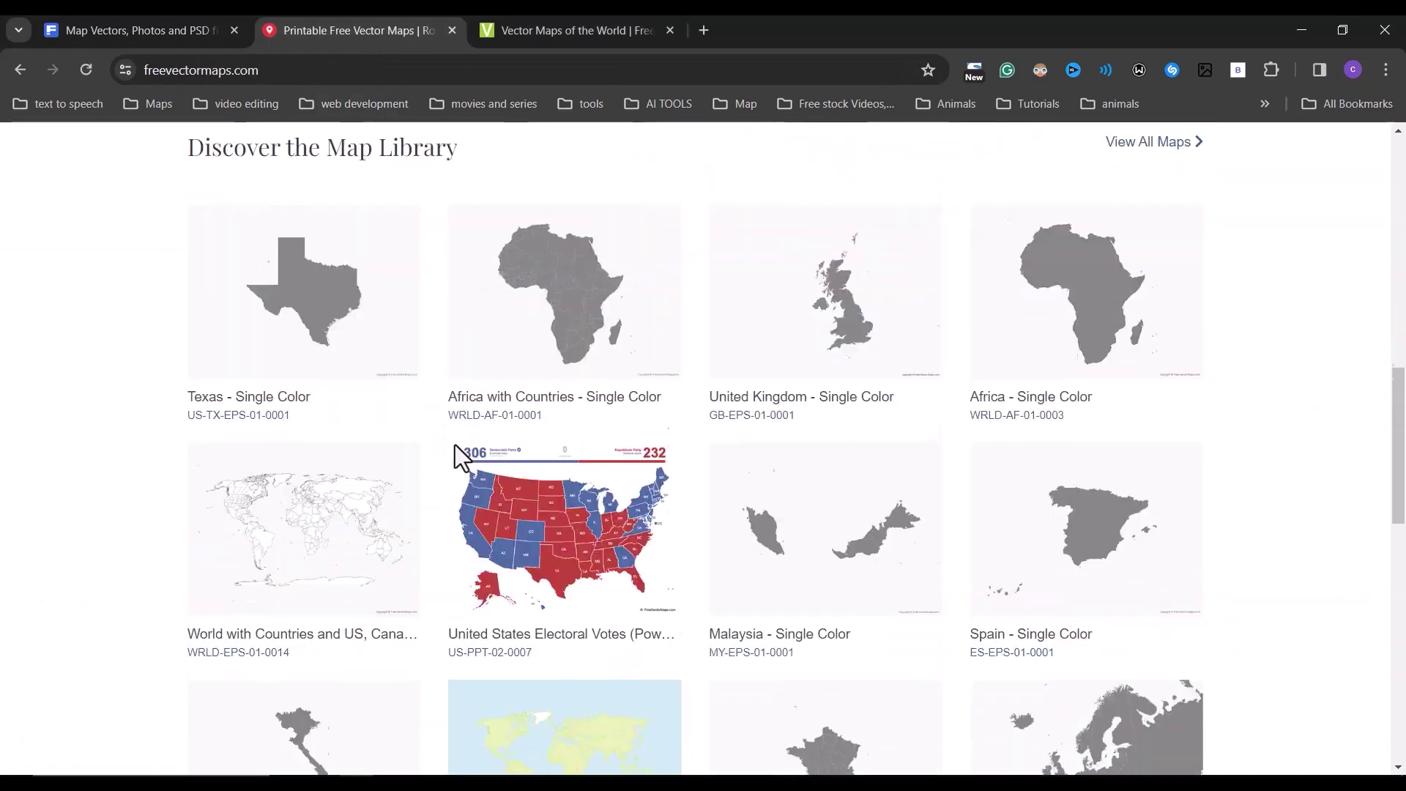
{"action": "scroll", "coordinate": [455, 445], "scroll_direction": "down", "scroll_amount": 10}
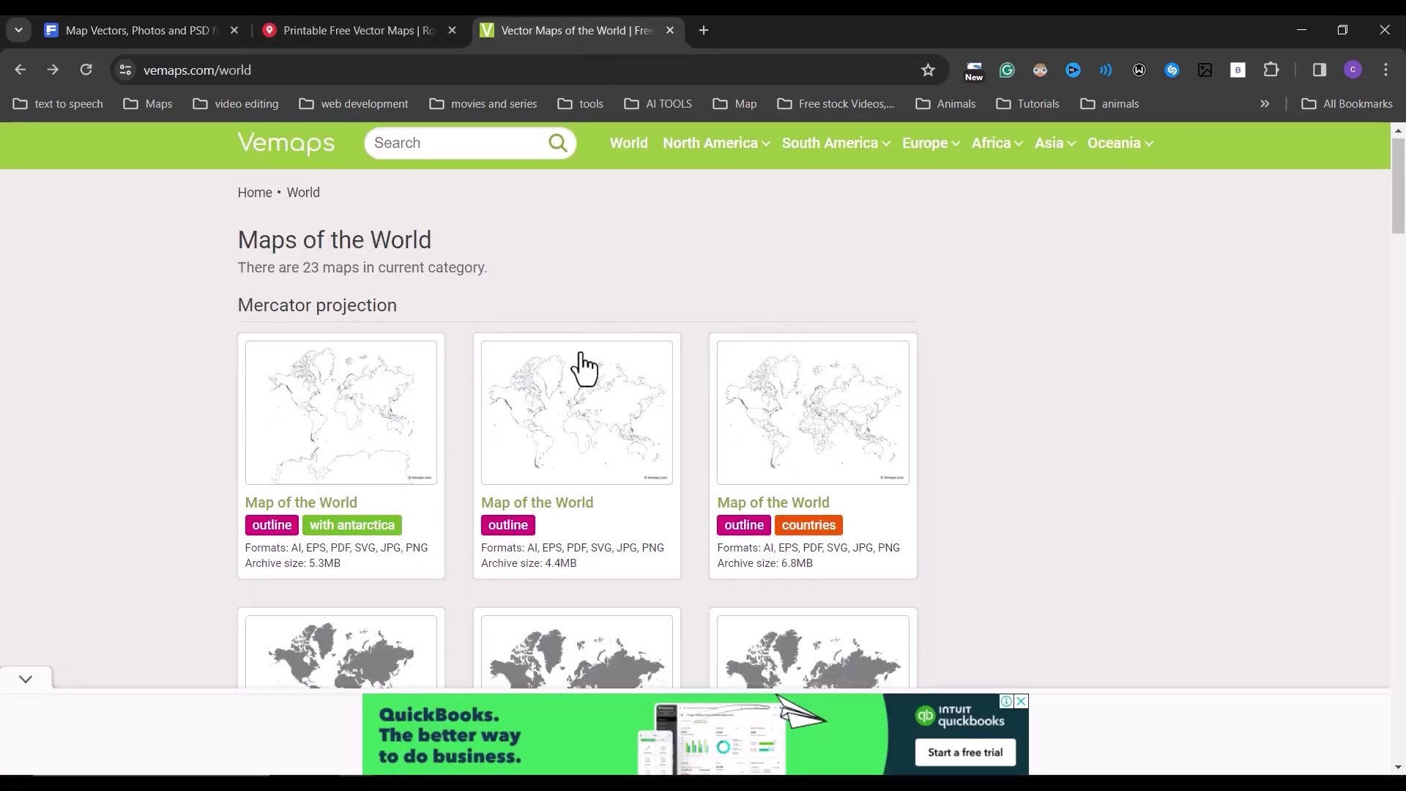
{"action": "scroll", "coordinate": [604, 382], "scroll_direction": "down", "scroll_amount": 15}
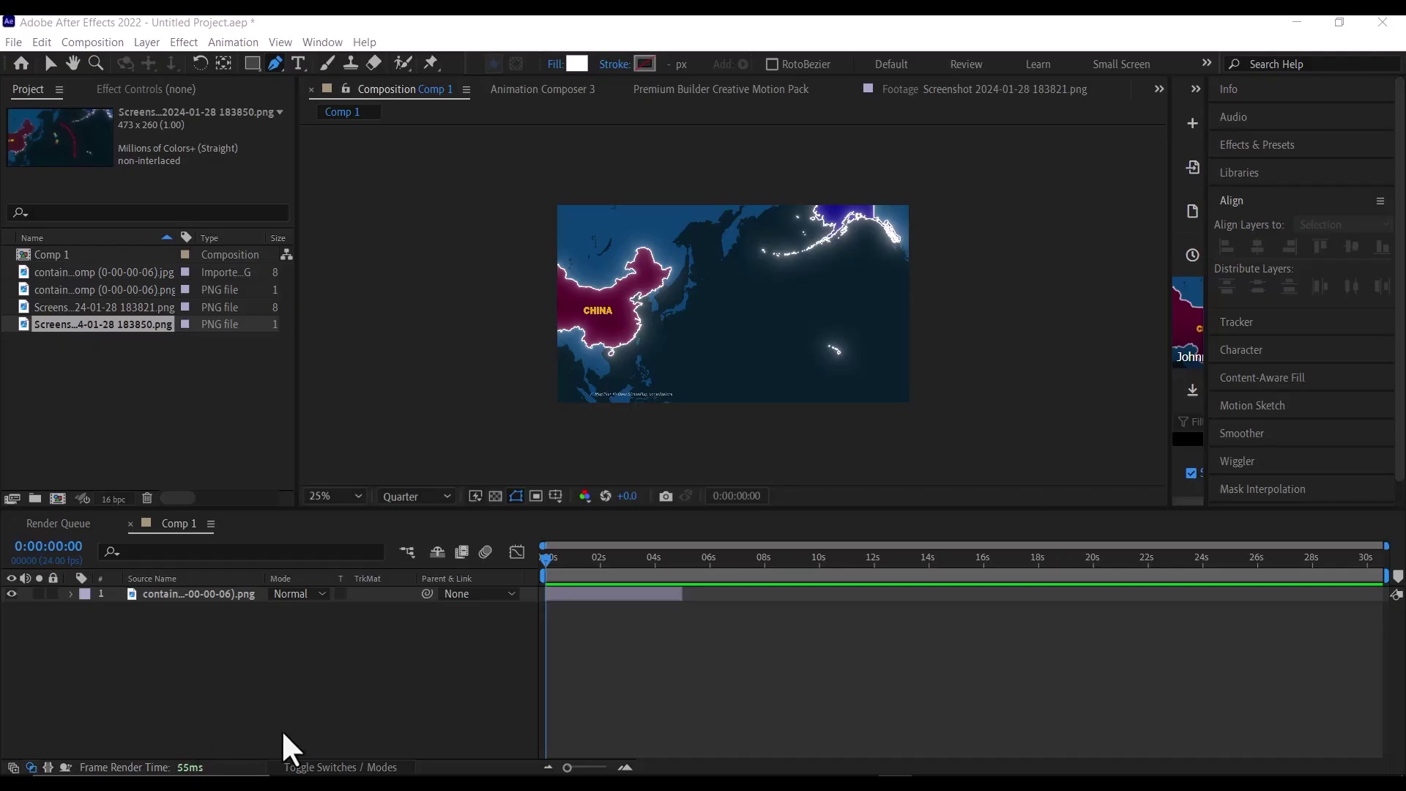
Deselect the map layer and set the Pen tool to no fill with a white FFFFFF stroke
{"action": "key", "text": "ctrl+z"}
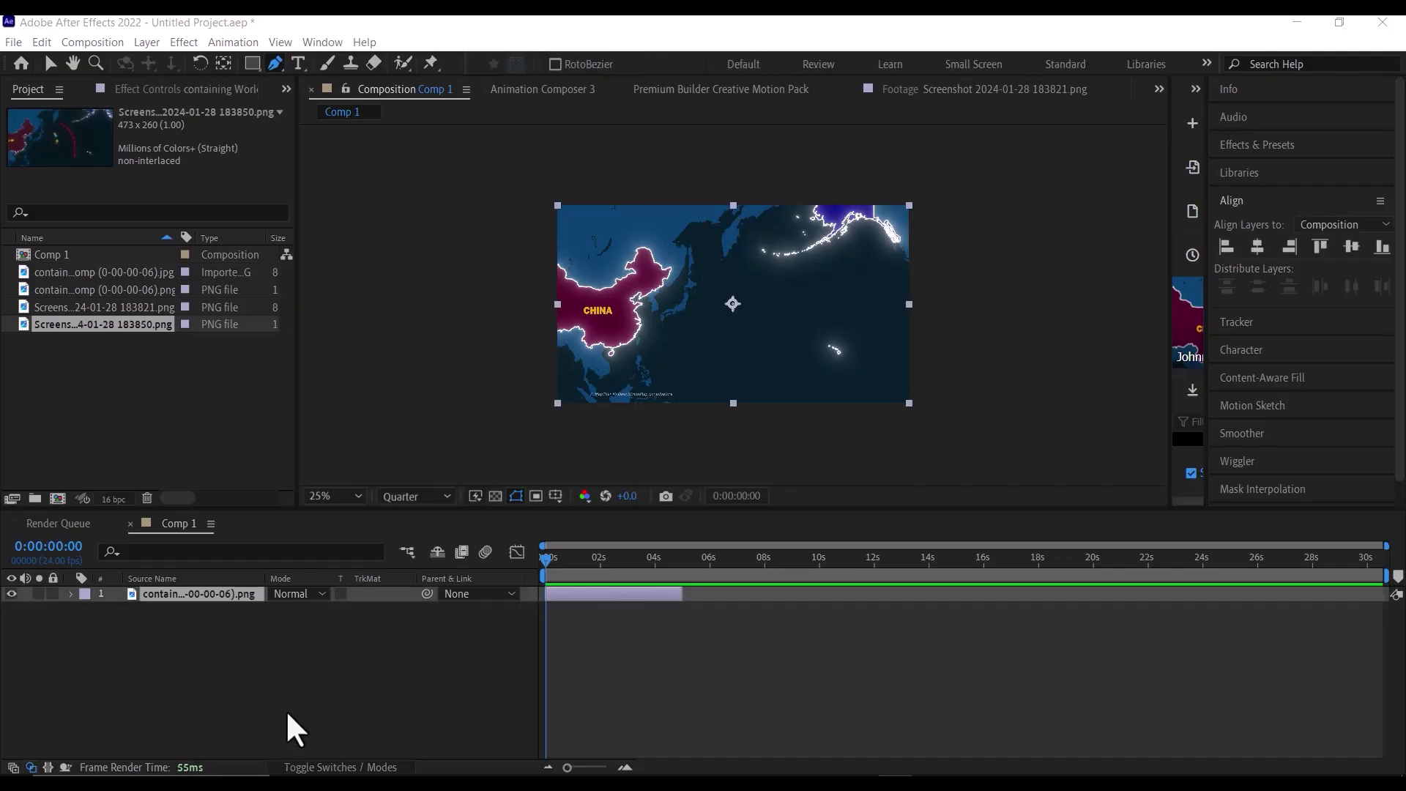
{"action": "left_click", "coordinate": [271, 683]}
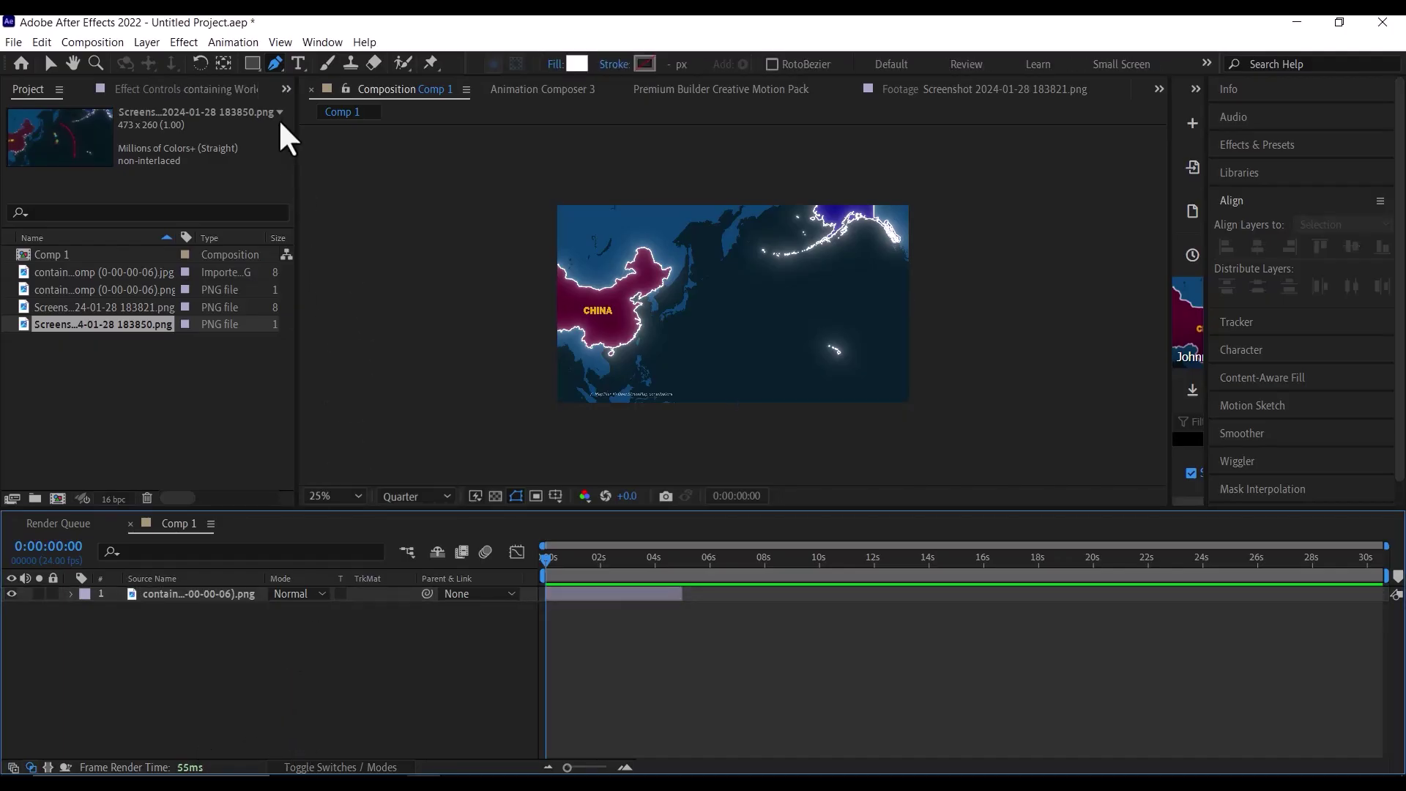
{"action": "left_click_drag", "start_coordinate": [274, 64], "coordinate": [319, 63]}
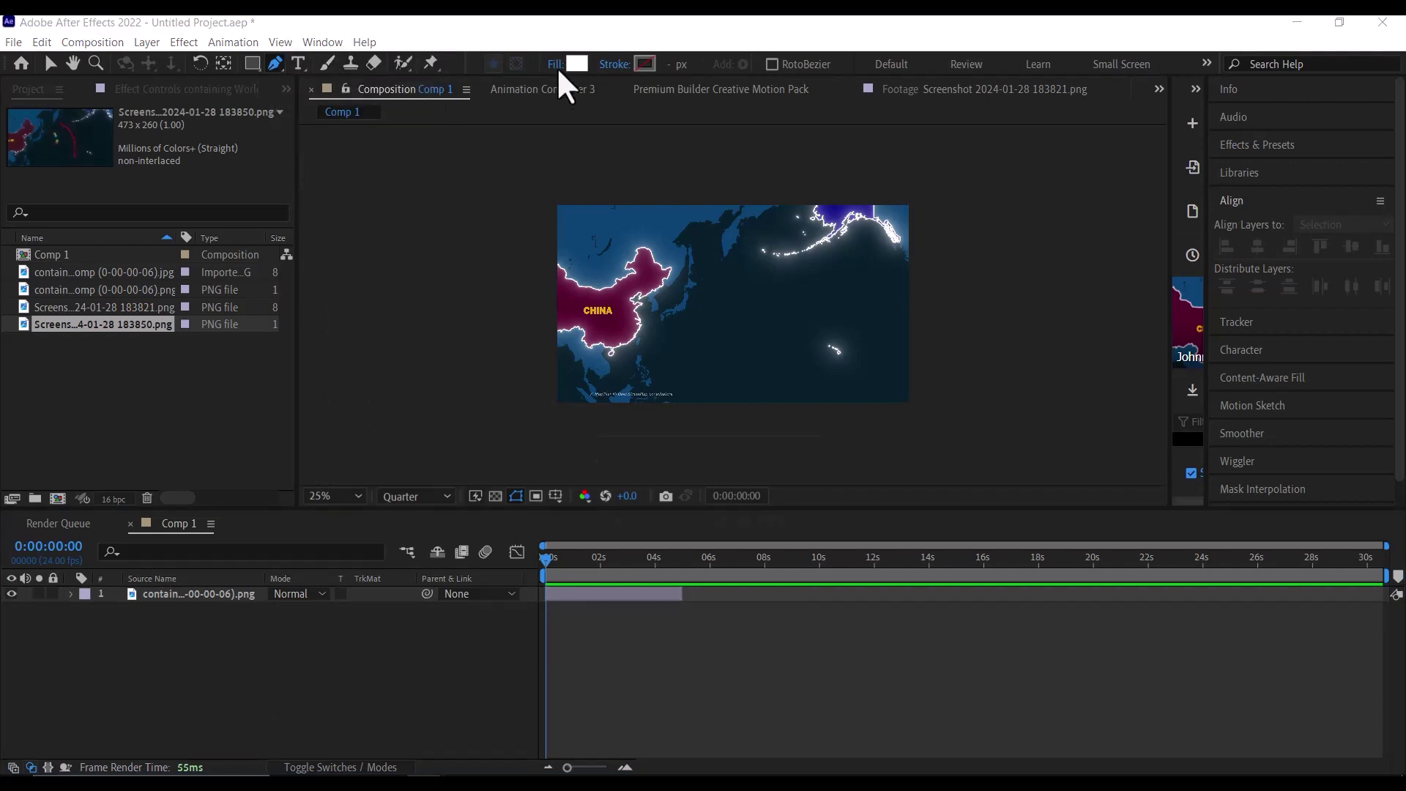
{"action": "left_click", "coordinate": [557, 65]}
{"action": "left_click", "coordinate": [678, 589]}
{"action": "left_click", "coordinate": [645, 63]}
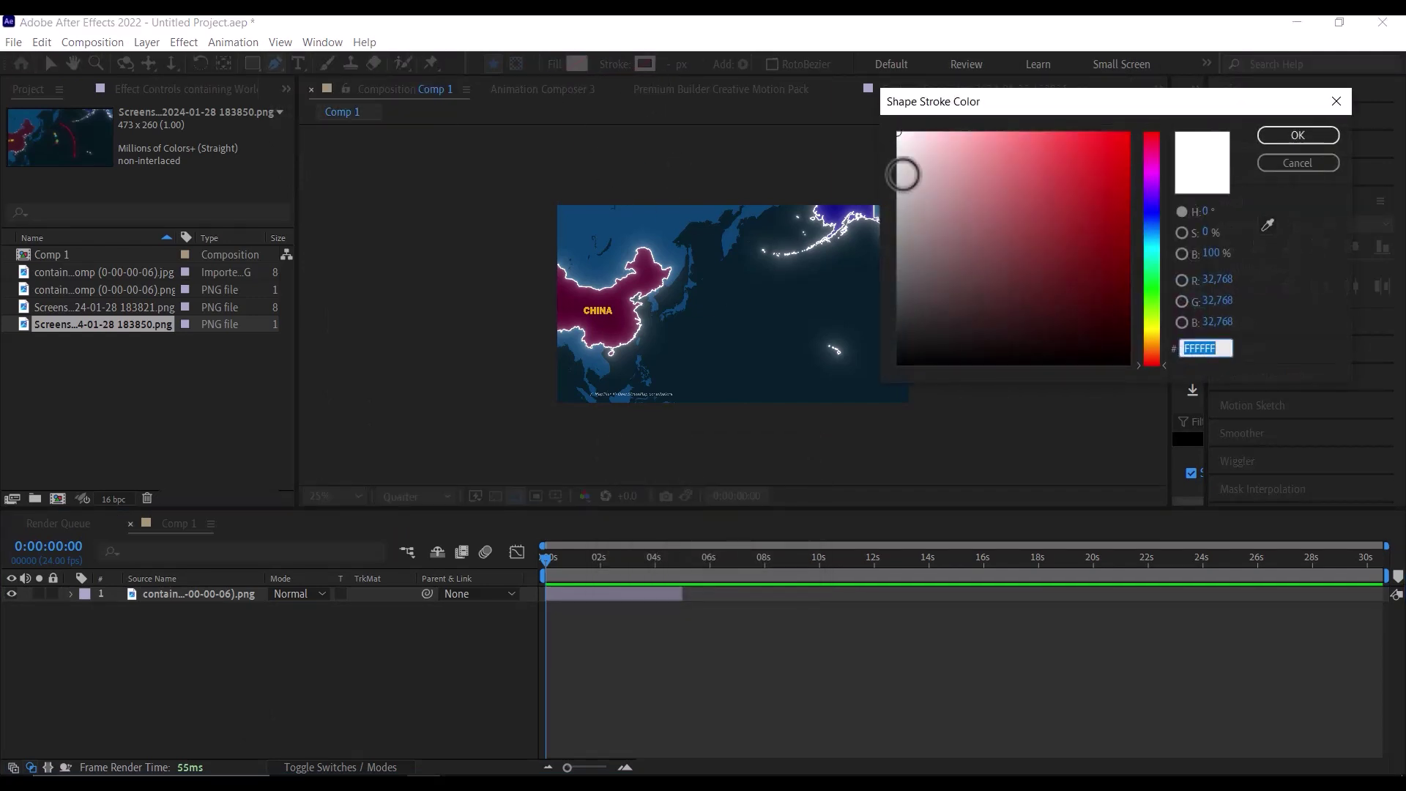
{"action": "left_click", "coordinate": [1266, 135]}
Draw a curved Pen path from north of Japan through the Pacific to the map's lower edge
{"action": "left_click_drag", "start_coordinate": [687, 241], "coordinate": [718, 240]}
{"action": "left_click_drag", "start_coordinate": [794, 385], "coordinate": [836, 315]}
{"action": "left_click_drag", "start_coordinate": [718, 242], "coordinate": [762, 246]}
{"action": "left_click_drag", "start_coordinate": [835, 315], "coordinate": [820, 320]}
{"action": "left_click_drag", "start_coordinate": [793, 386], "coordinate": [788, 396]}
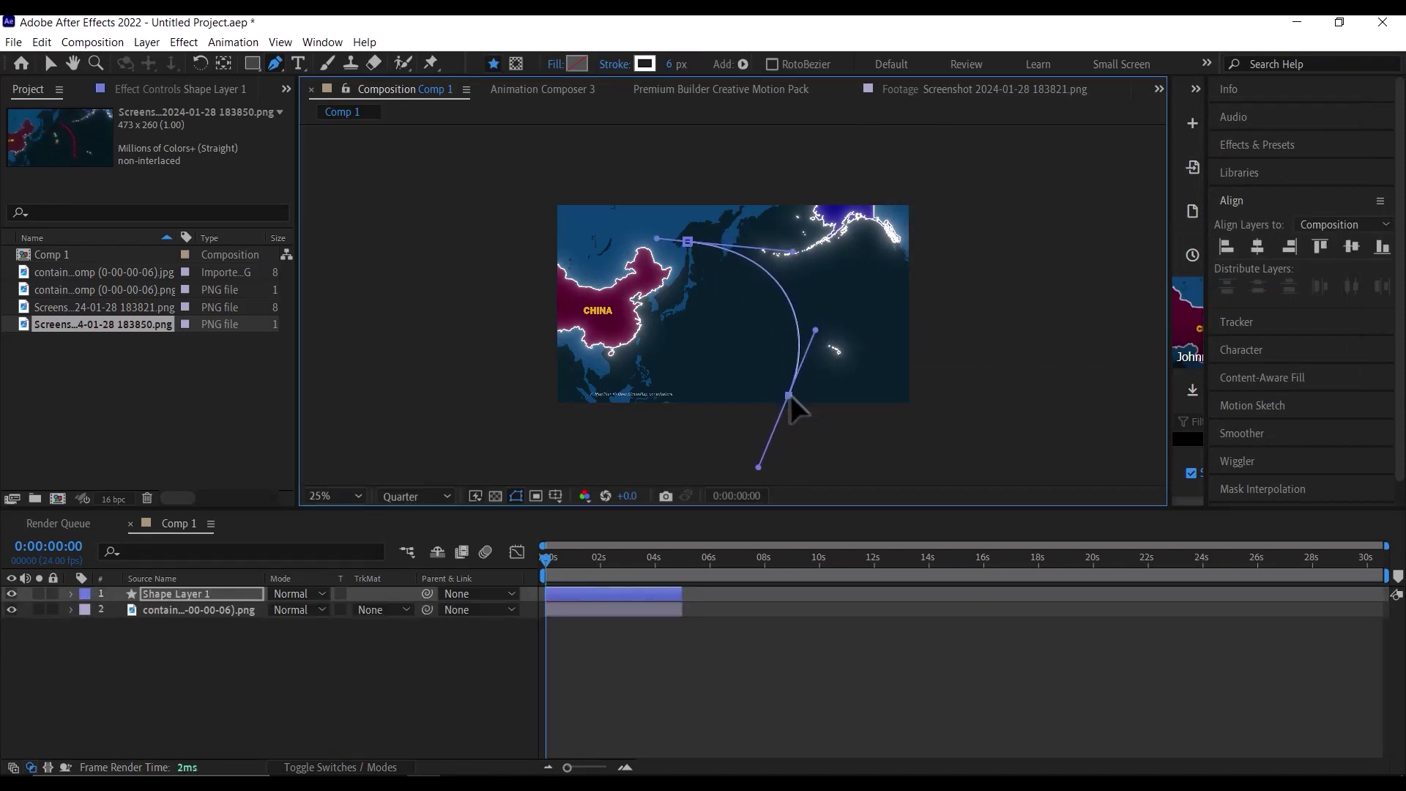
Refine the arc by adjusting the curve handles of its start and end points
{"action": "left_click_drag", "start_coordinate": [762, 246], "coordinate": [792, 251]}
{"action": "left_click_drag", "start_coordinate": [657, 238], "coordinate": [638, 232]}
{"action": "left_click_drag", "start_coordinate": [815, 329], "coordinate": [803, 328]}
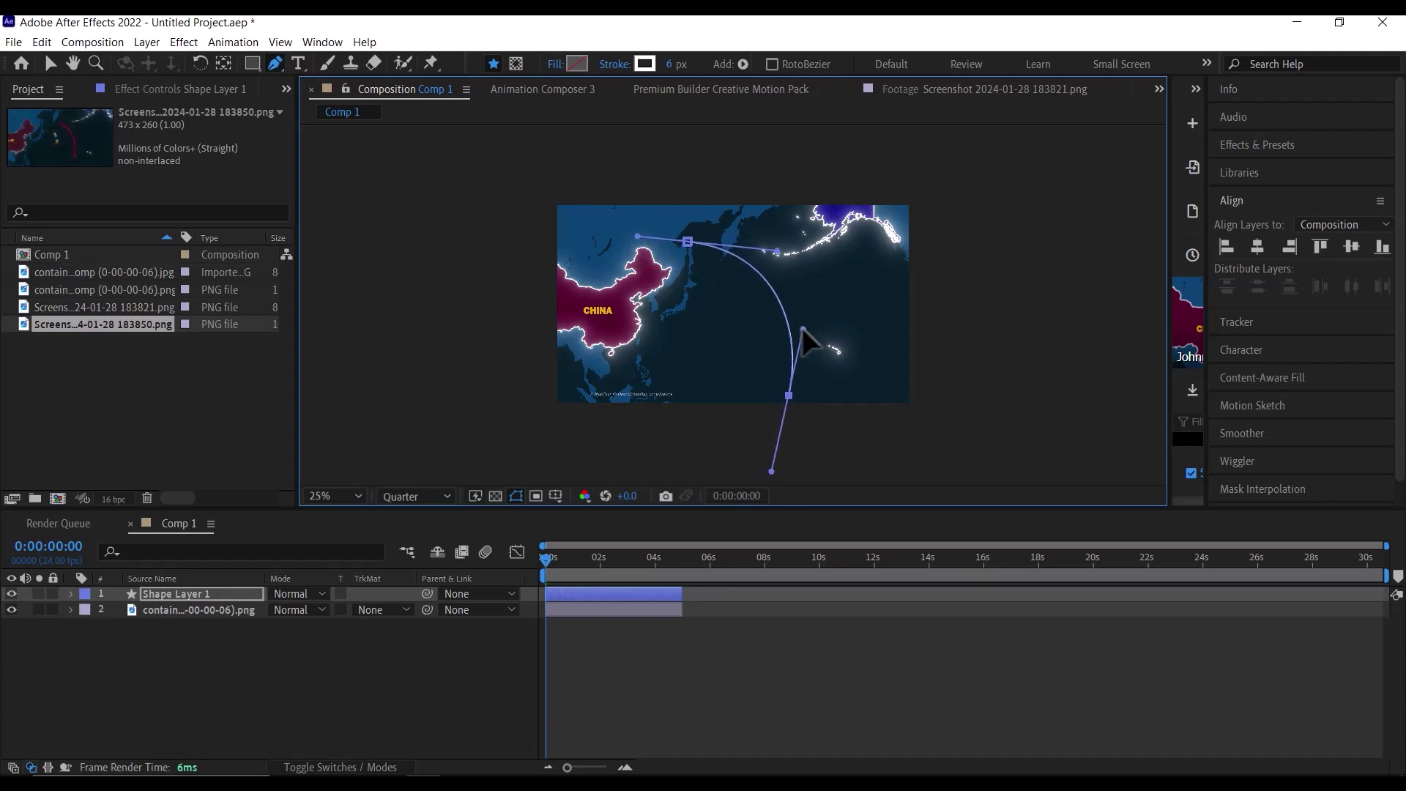
{"action": "left_click_drag", "start_coordinate": [789, 395], "coordinate": [788, 394]}
{"action": "left_click_drag", "start_coordinate": [802, 329], "coordinate": [807, 330]}
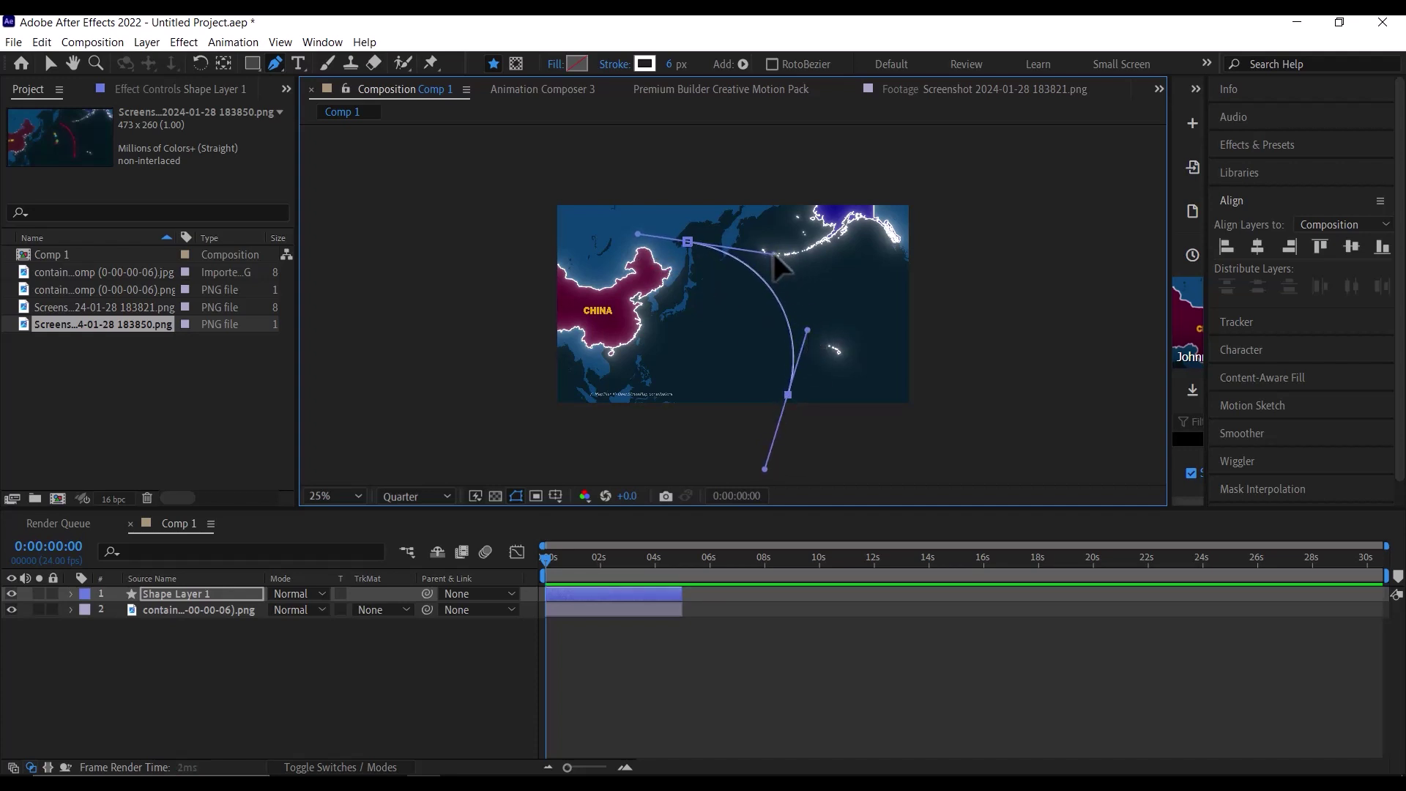
{"action": "left_click_drag", "start_coordinate": [771, 255], "coordinate": [778, 254]}
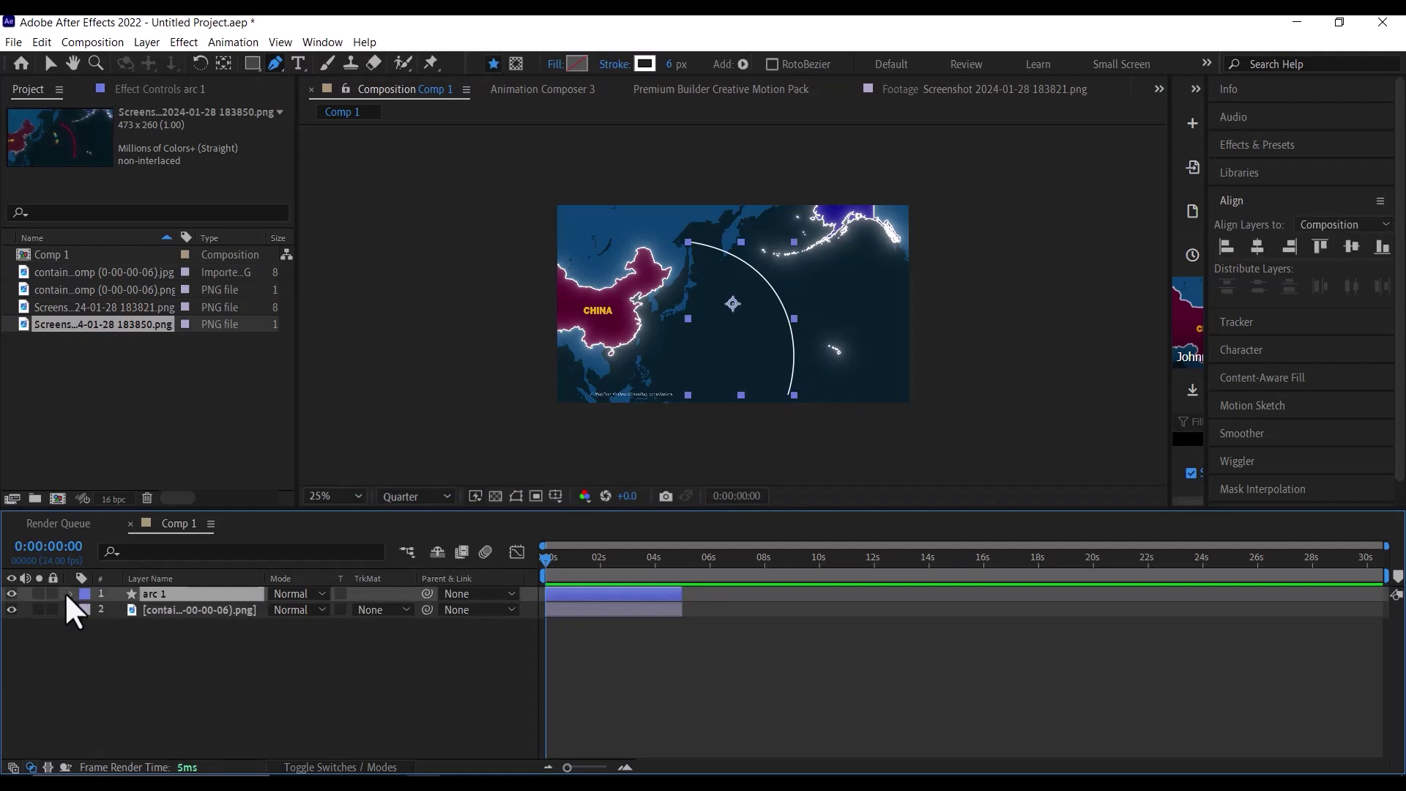
Add Trim Paths to the arc 1 layer
{"action": "left_click", "coordinate": [70, 593]}
{"action": "left_click", "coordinate": [396, 609]}
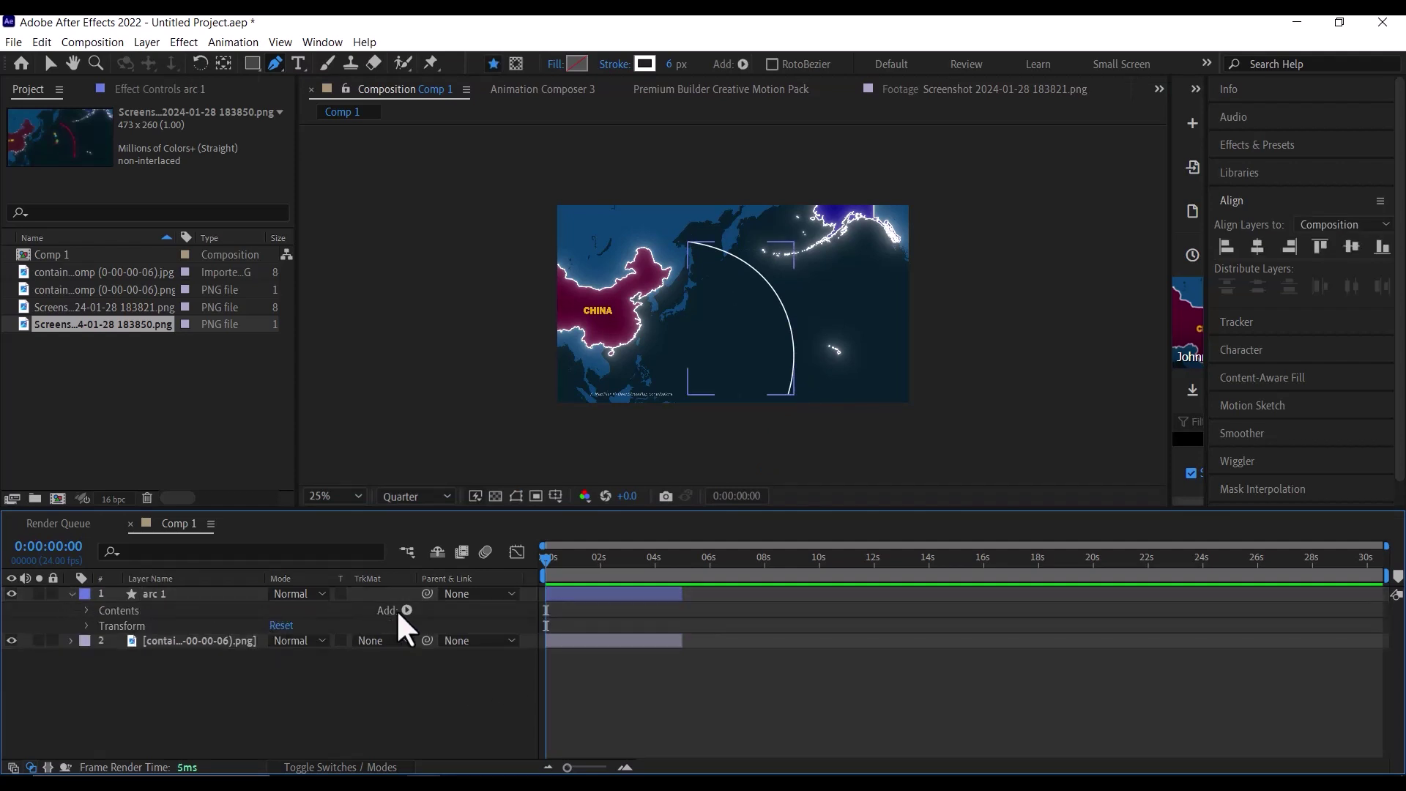
{"action": "left_click", "coordinate": [404, 609]}
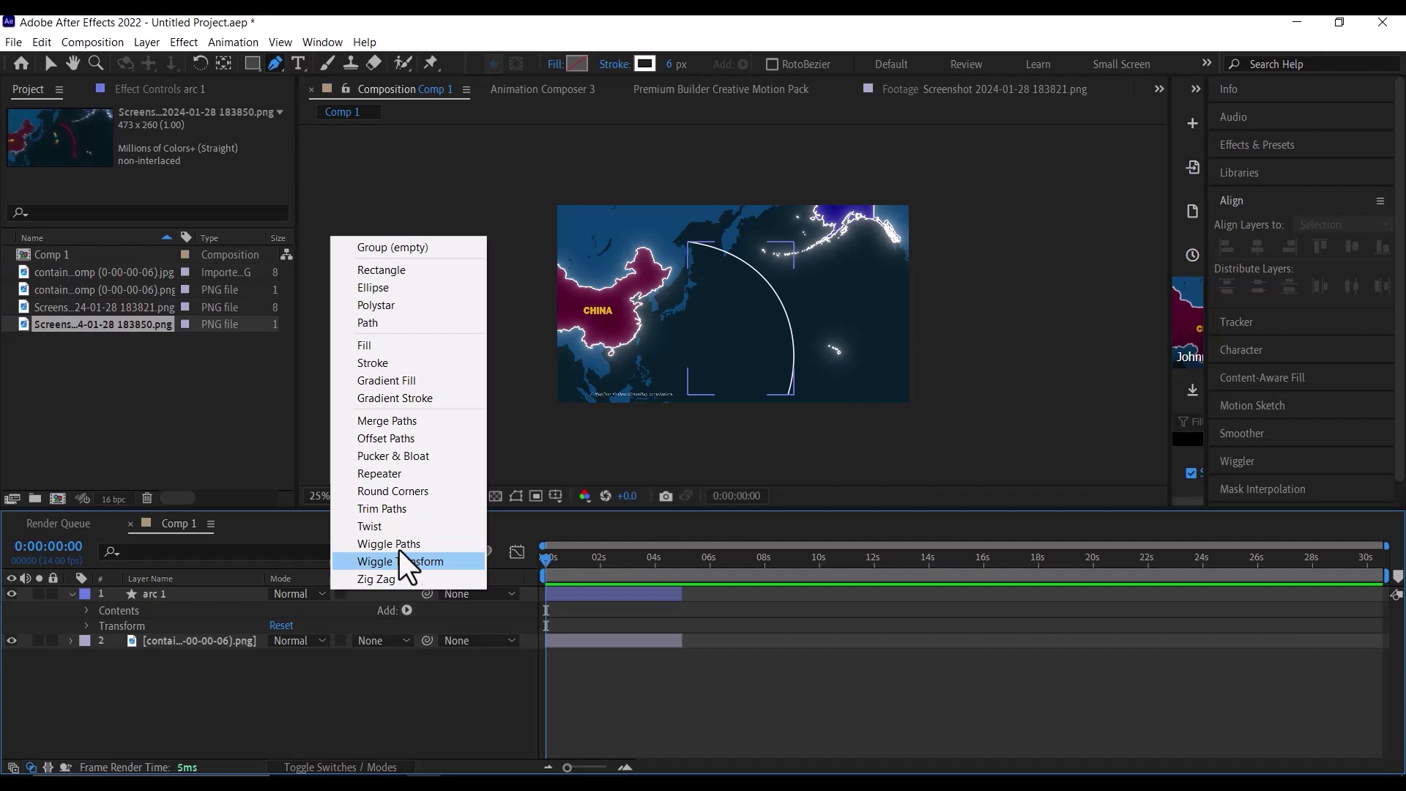
{"action": "left_click", "coordinate": [394, 508]}
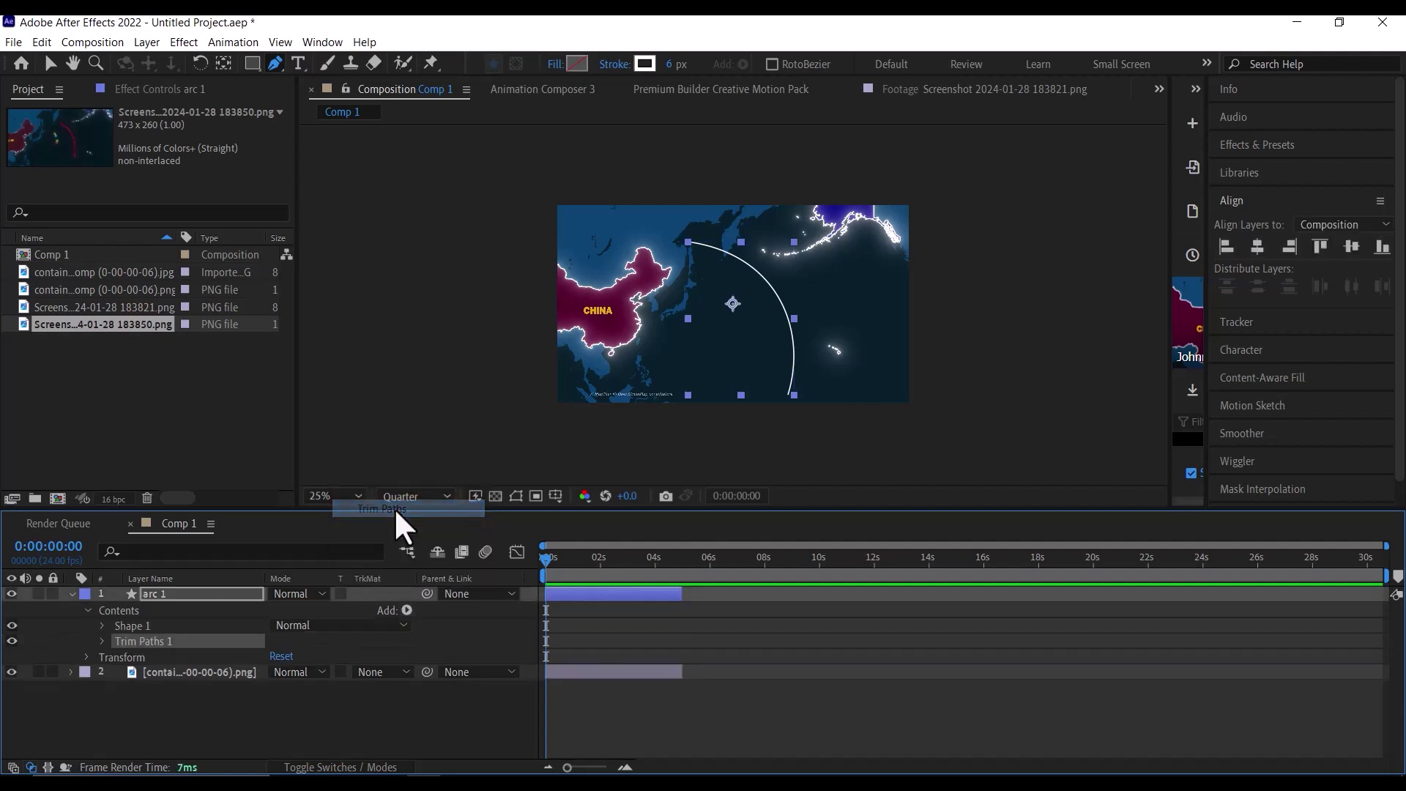
Enable keyframing for the Trim Paths Start and End at 0:00:00:00, with End set to 38%
{"action": "left_click", "coordinate": [102, 641]}
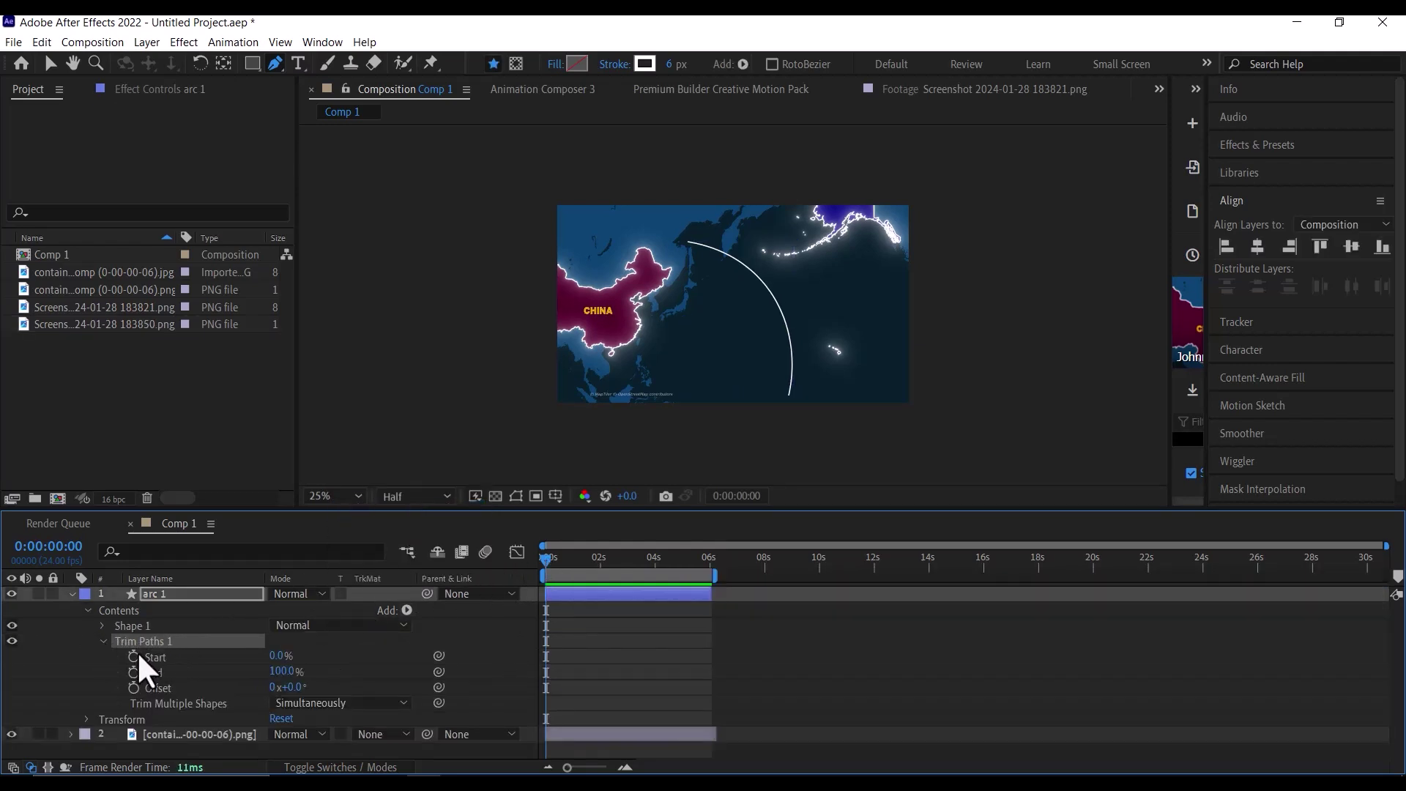
{"action": "left_click", "coordinate": [133, 654]}
{"action": "left_click", "coordinate": [131, 670]}
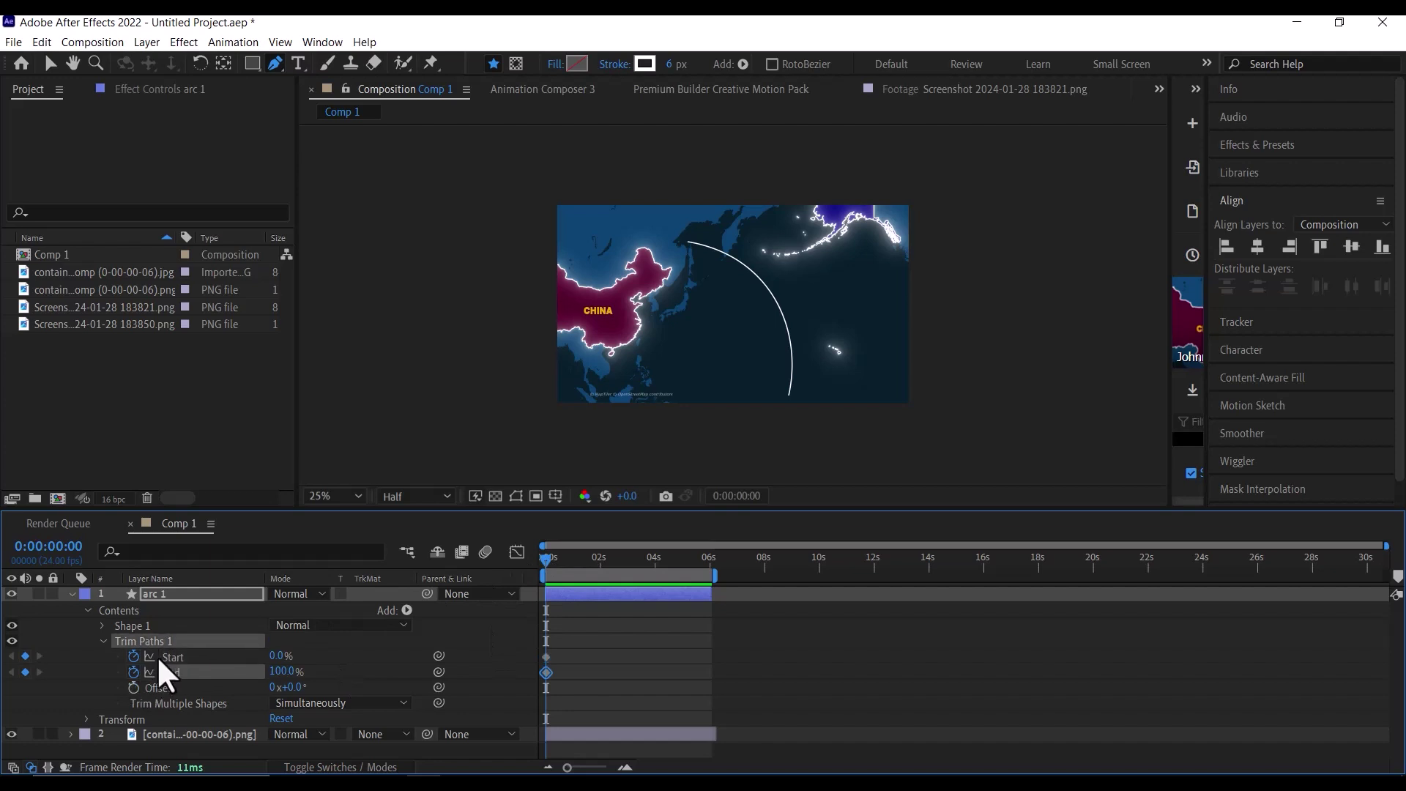
{"action": "left_click", "coordinate": [285, 671]}
At 0:00:01:17, keyframe the Trim Paths Start at 38% and End at 100%
{"action": "left_click_drag", "start_coordinate": [546, 559], "coordinate": [590, 560]}
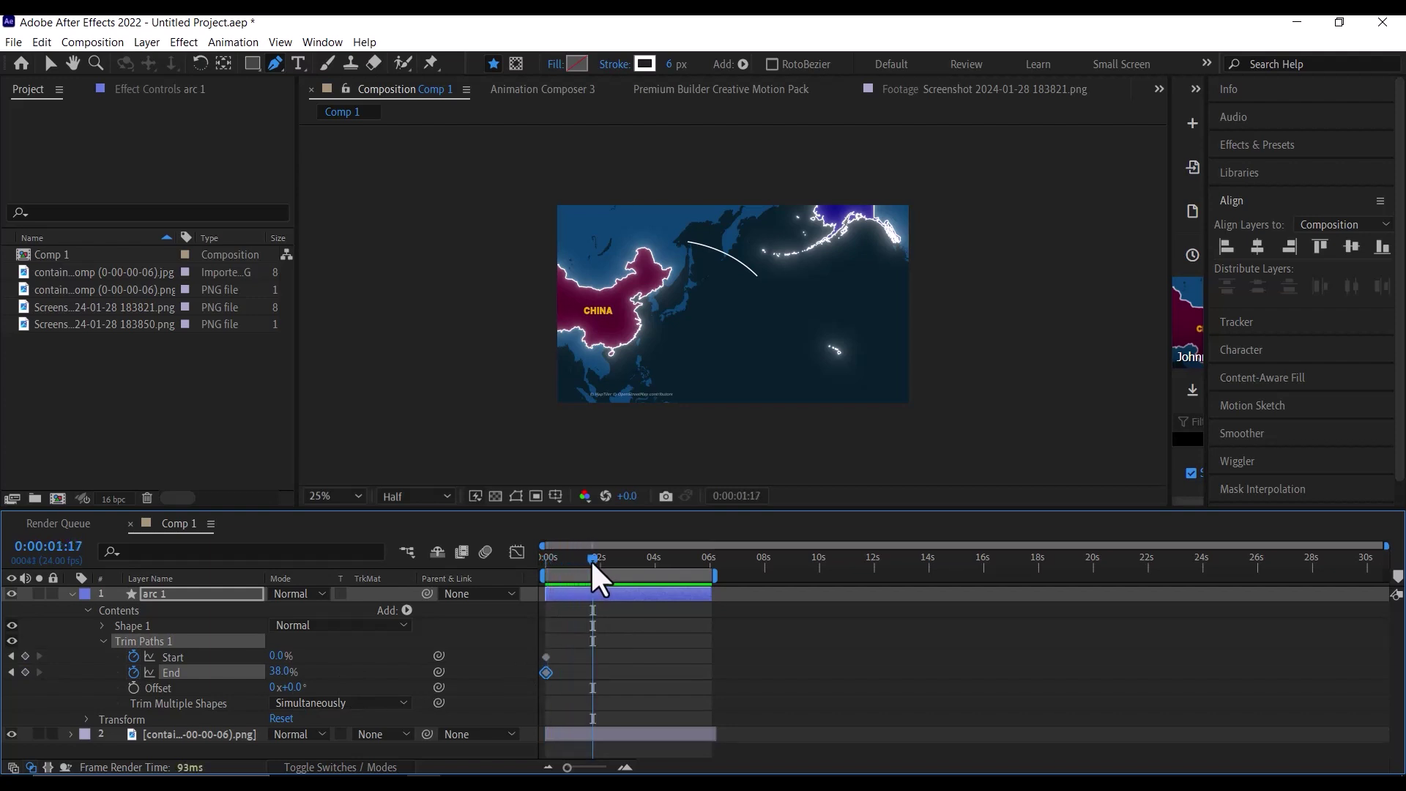
{"action": "left_click", "coordinate": [282, 671]}
{"action": "key", "text": "Return"}
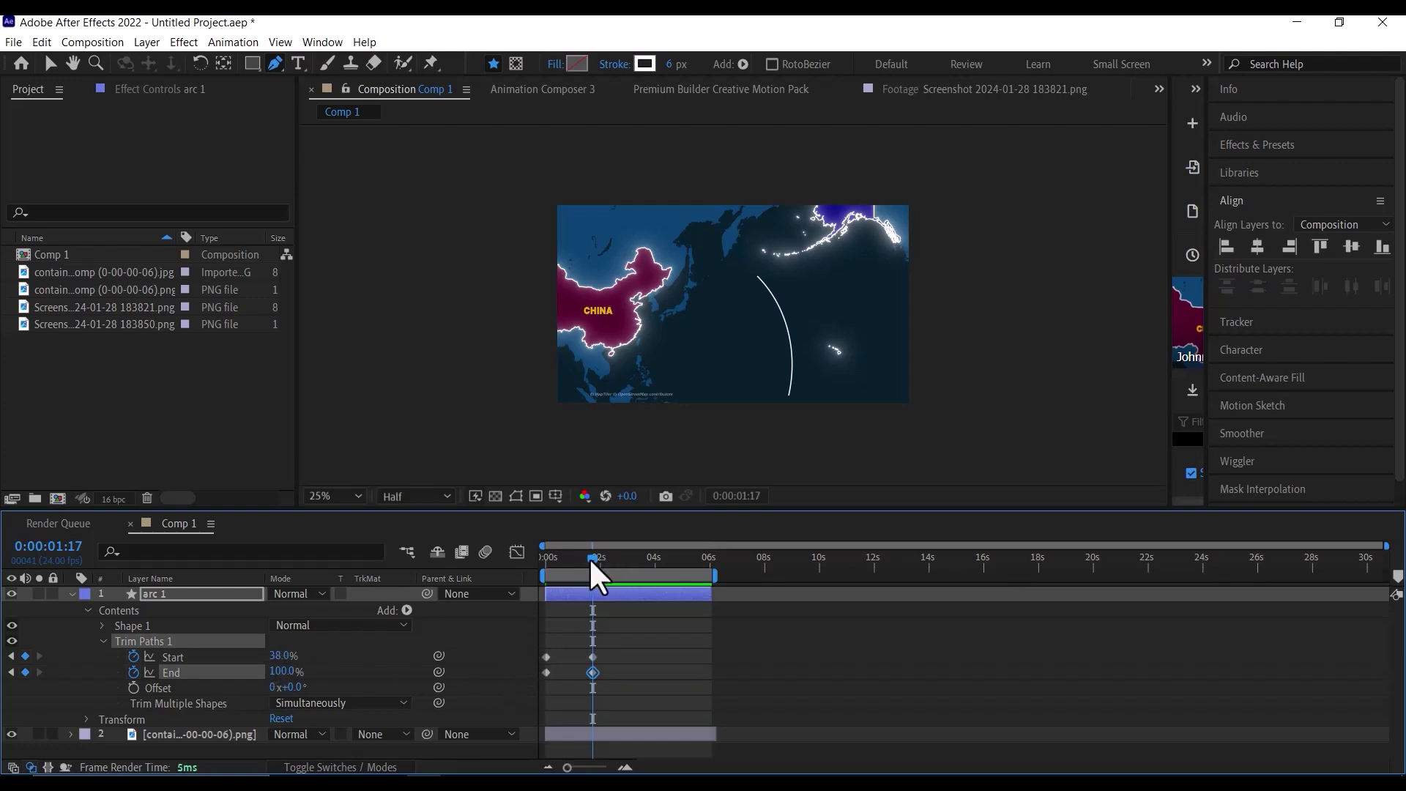
Apply Easy Ease to all Start and End keyframes of the arc's Trim Paths
{"action": "key", "text": "Page_Down"}
{"action": "key", "text": "Page_Down"}
{"action": "left_click_drag", "start_coordinate": [621, 695], "coordinate": [526, 649]}
{"action": "right_click", "coordinate": [591, 669]}
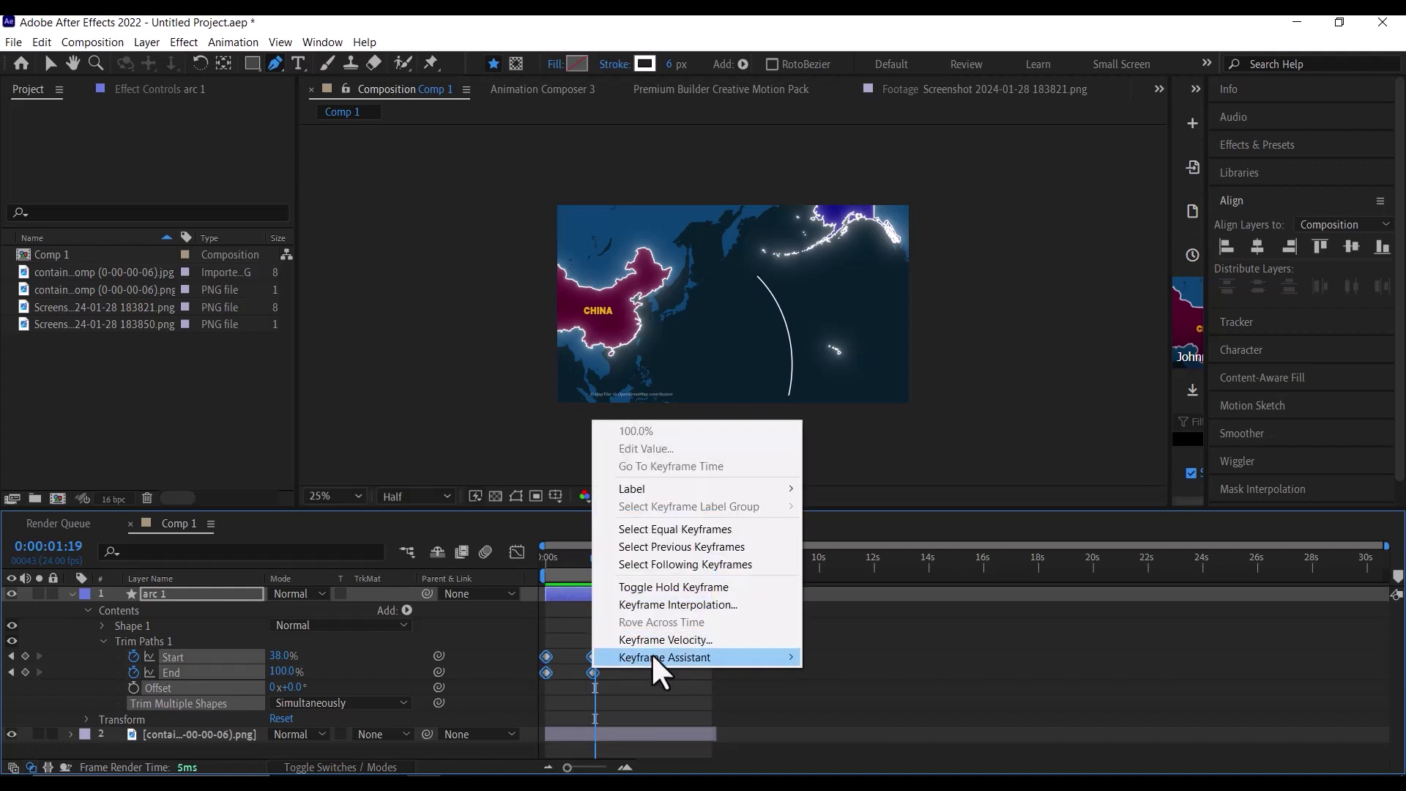
{"action": "mouse_move", "coordinate": [655, 657]}
{"action": "left_click", "coordinate": [871, 554]}
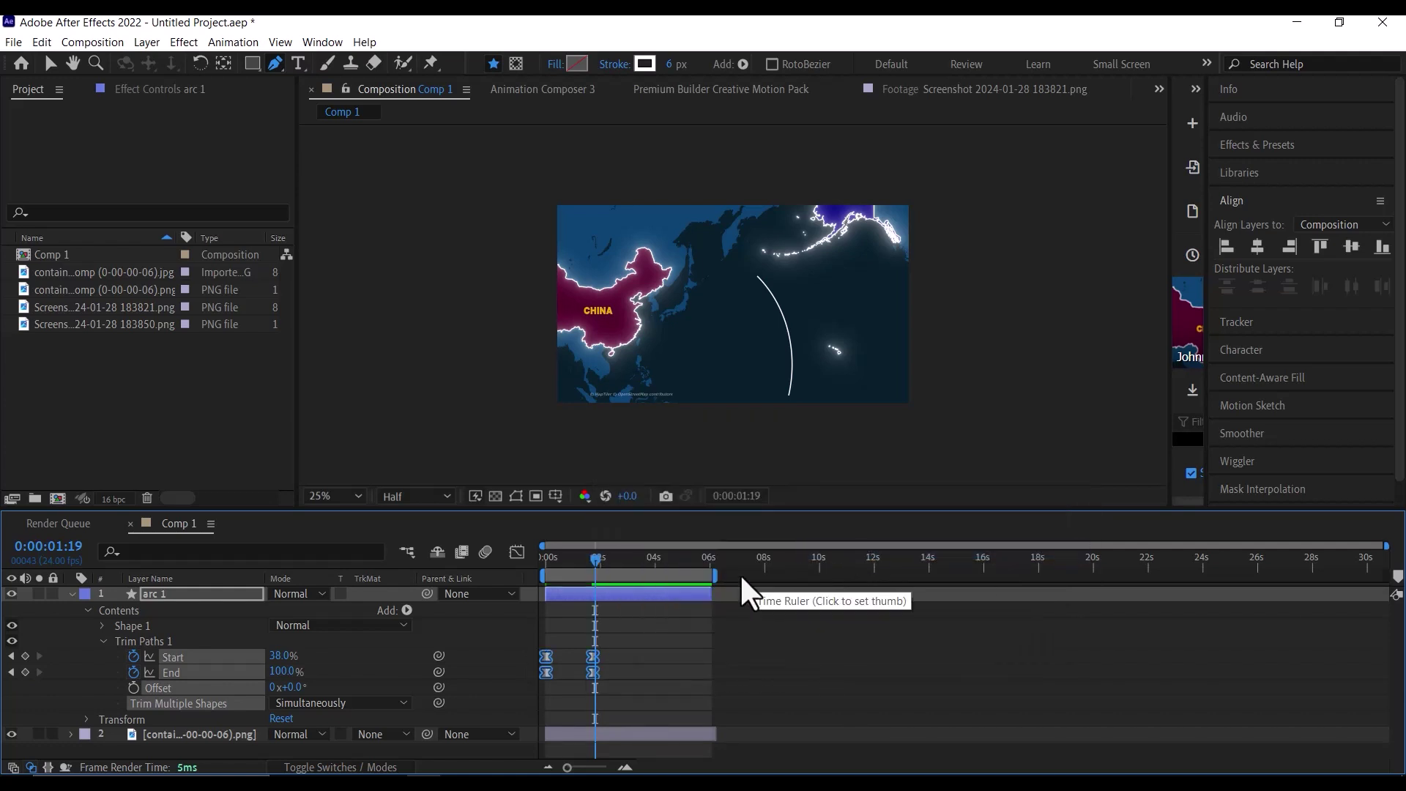
Preview the arc animation from the beginning and return the playhead to the start
{"action": "key", "text": "Home"}
{"action": "key", "text": "space"}
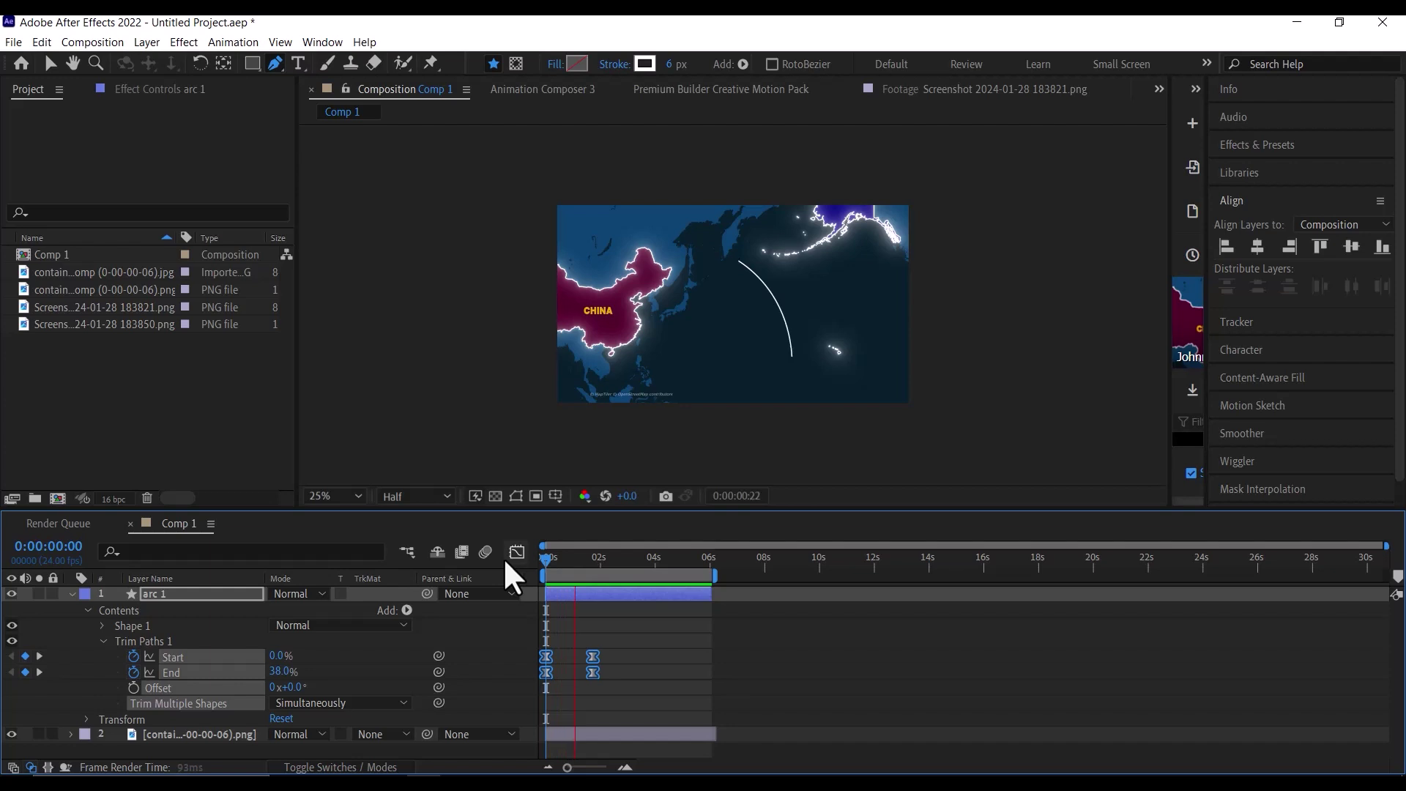
{"action": "key", "text": "space"}
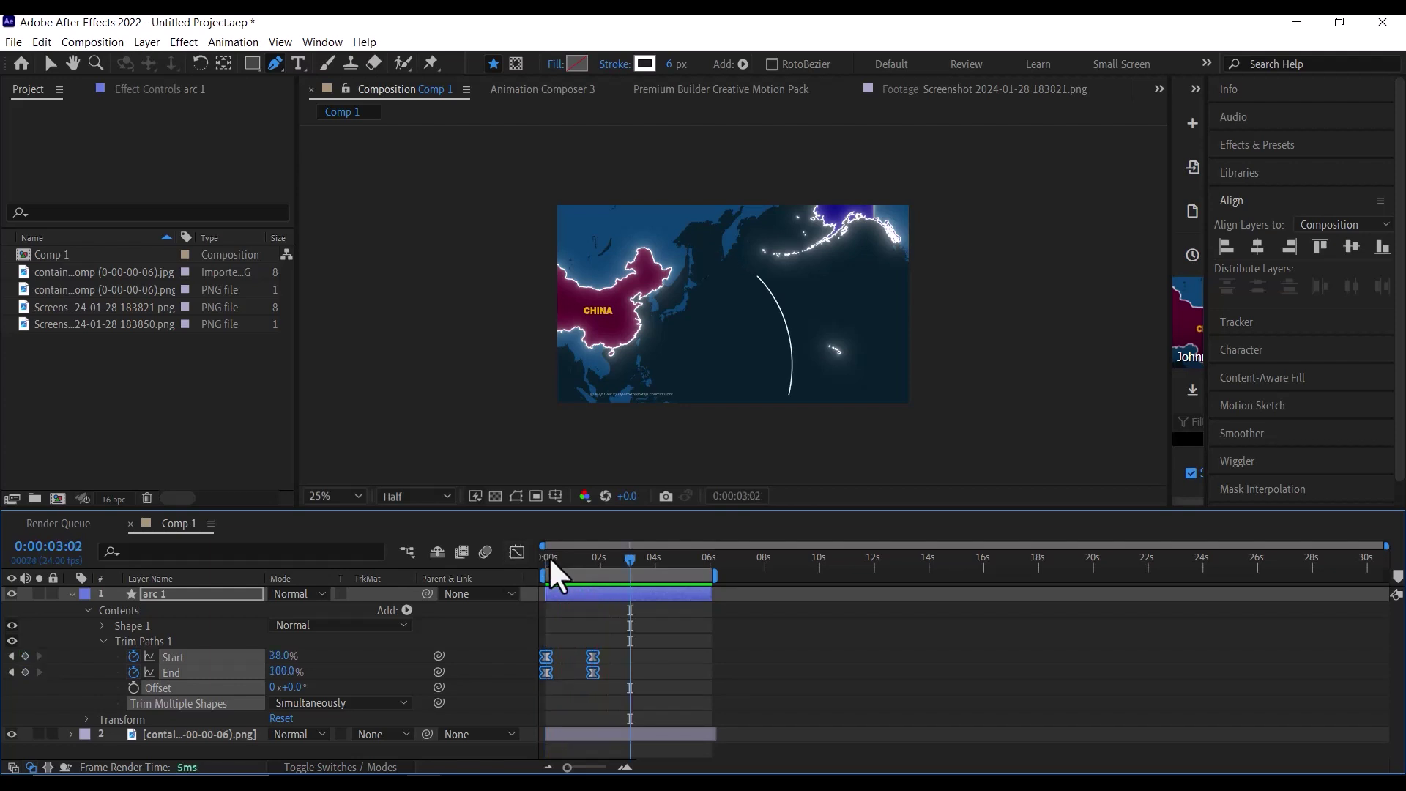
{"action": "left_click_drag", "start_coordinate": [548, 556], "coordinate": [530, 560]}
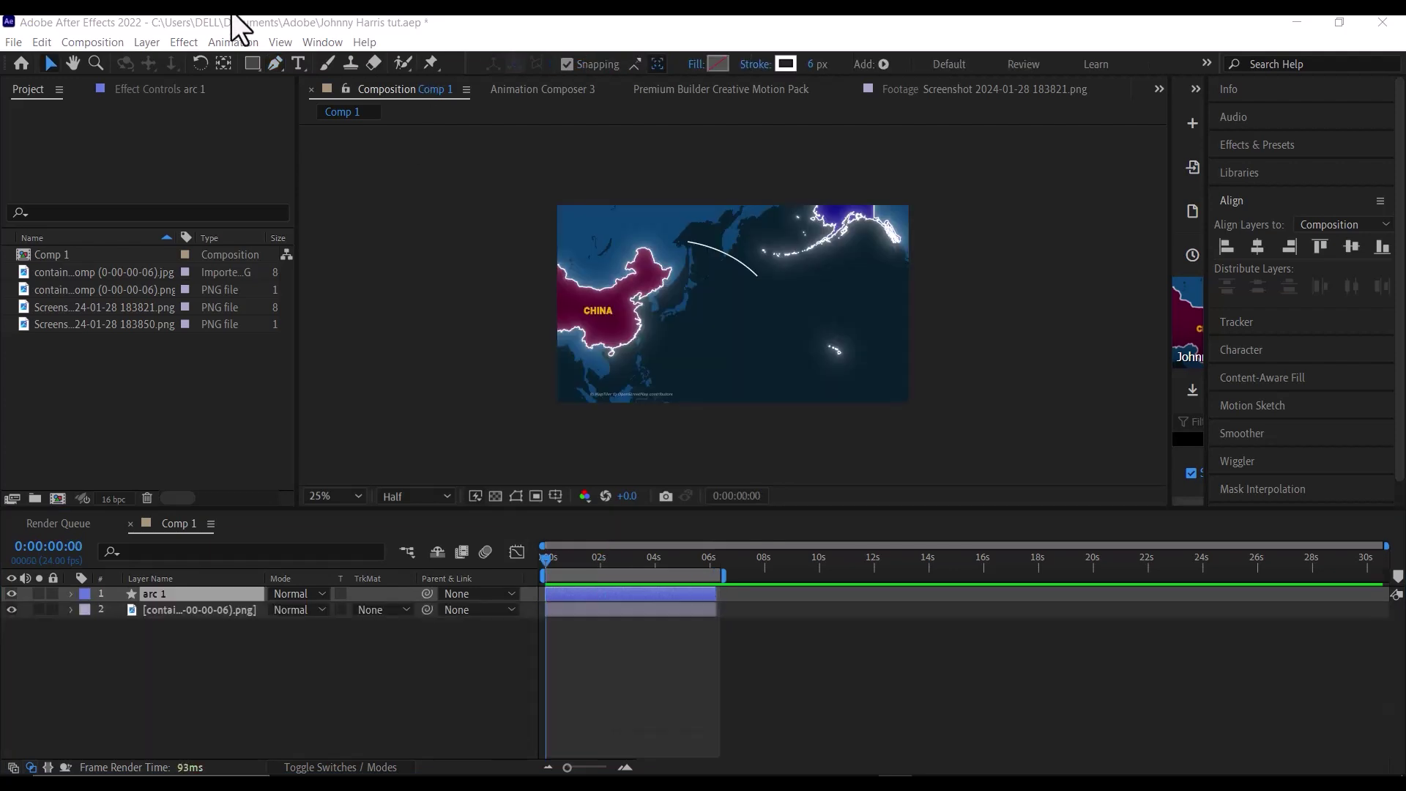
Draw a small white-filled circle without stroke off China's east coast and set its Ellipse 1 transform position to 0, 0
{"action": "left_click_drag", "start_coordinate": [252, 64], "coordinate": [304, 99]}
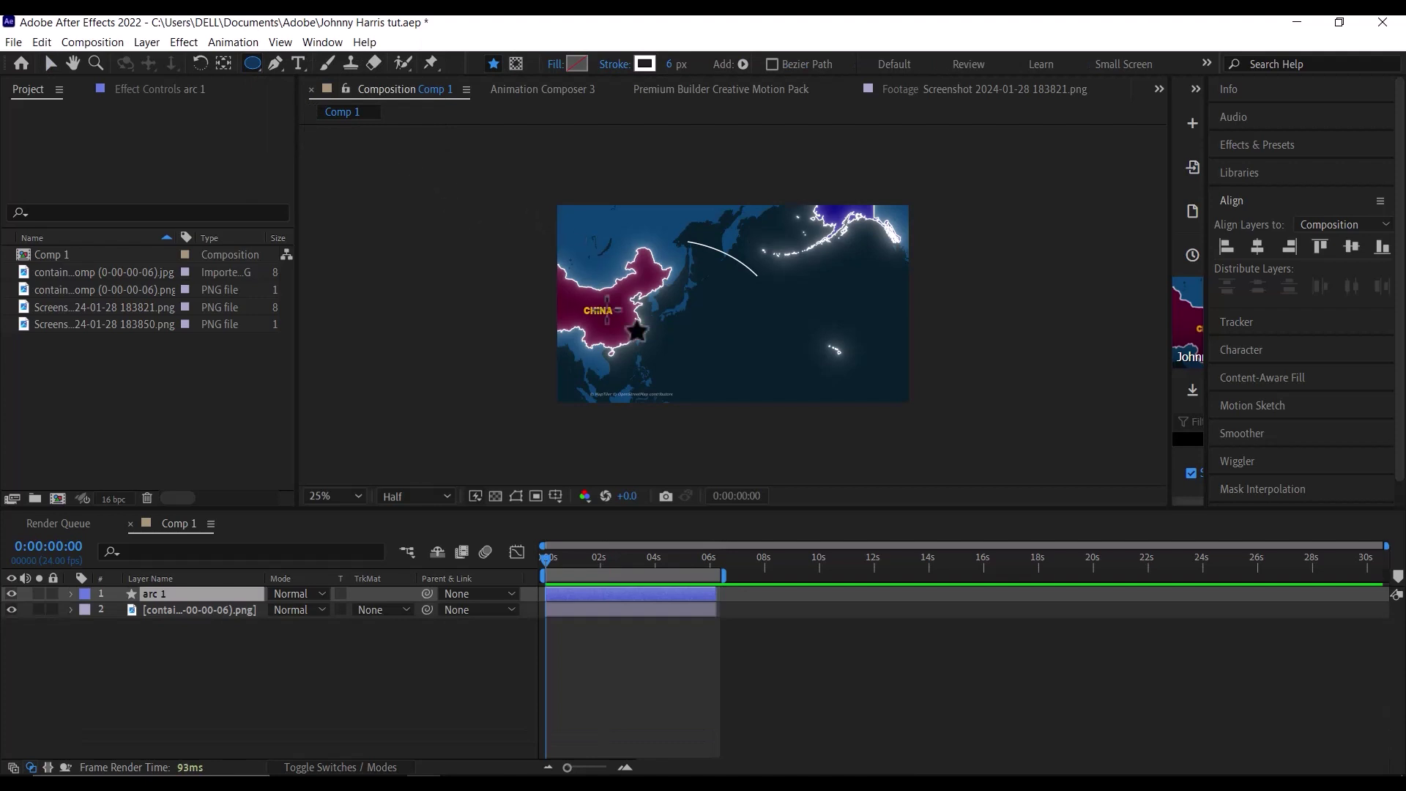
{"action": "left_click_drag", "start_coordinate": [658, 319], "coordinate": [674, 333]}
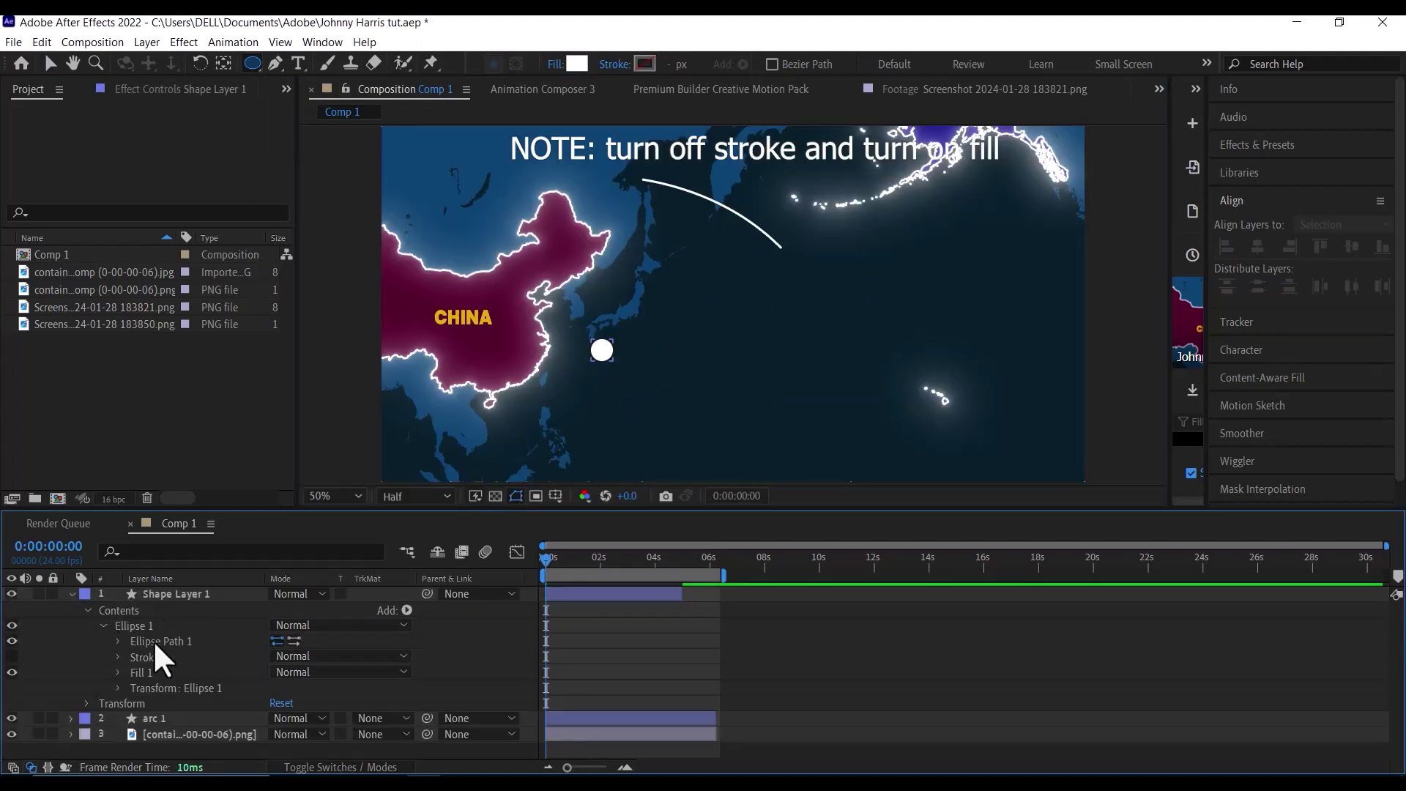
{"action": "left_click", "coordinate": [118, 689]}
{"action": "left_click", "coordinate": [284, 672]}
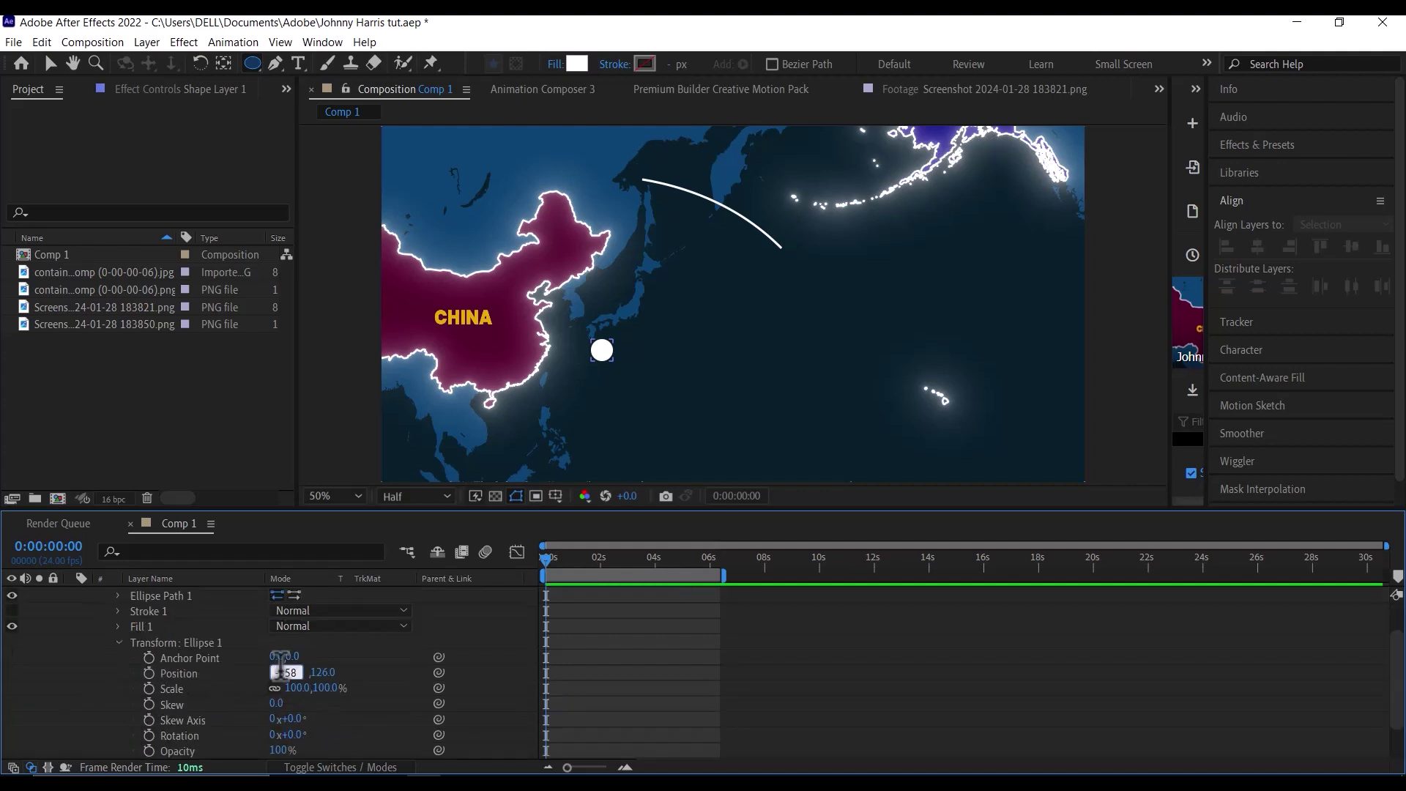
{"action": "type", "text": "0"}
{"action": "key", "text": "Tab"}
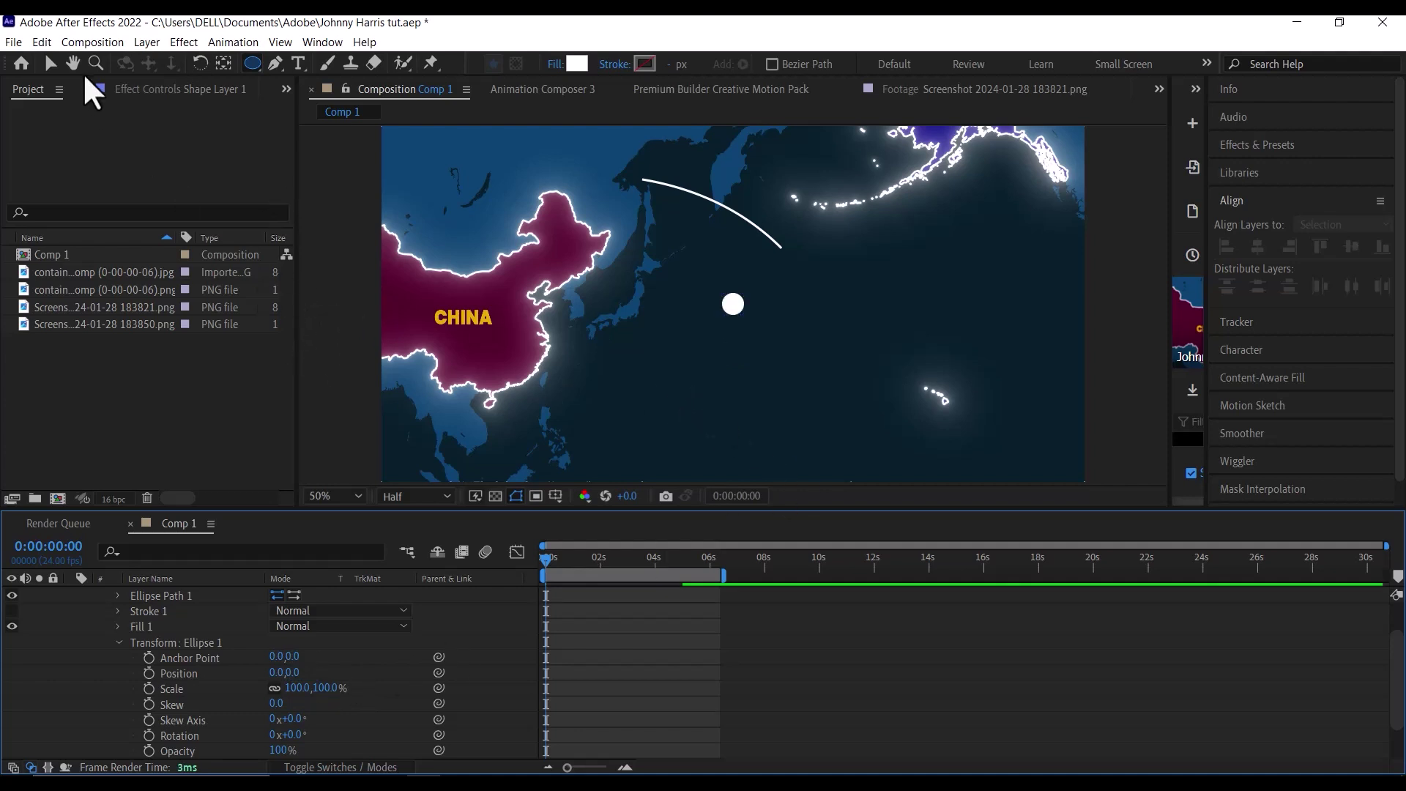
Move the circle's anchor point to its left edge with the Pan Behind tool
{"action": "left_click", "coordinate": [49, 63]}
{"action": "left_click", "coordinate": [222, 63]}
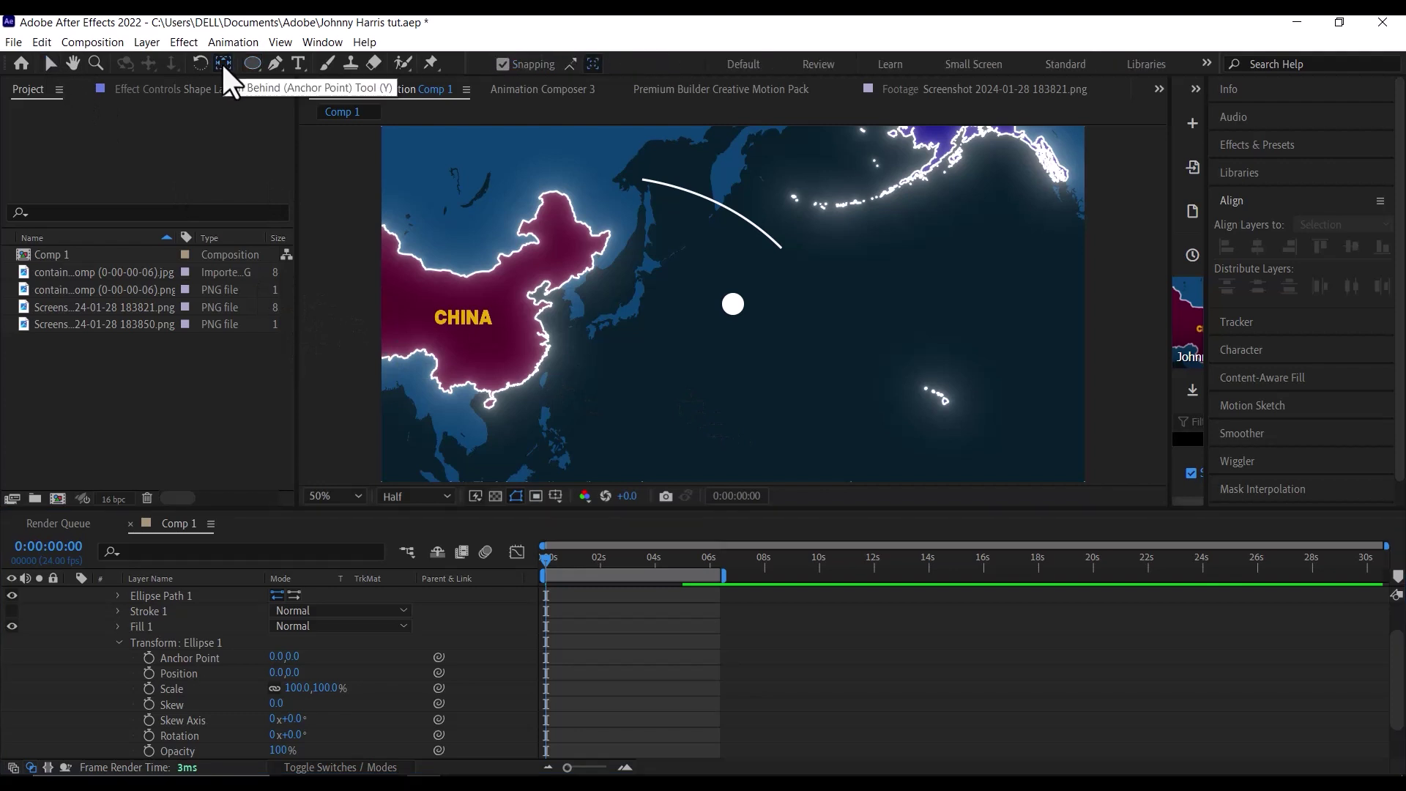
{"action": "left_click", "coordinate": [735, 307]}
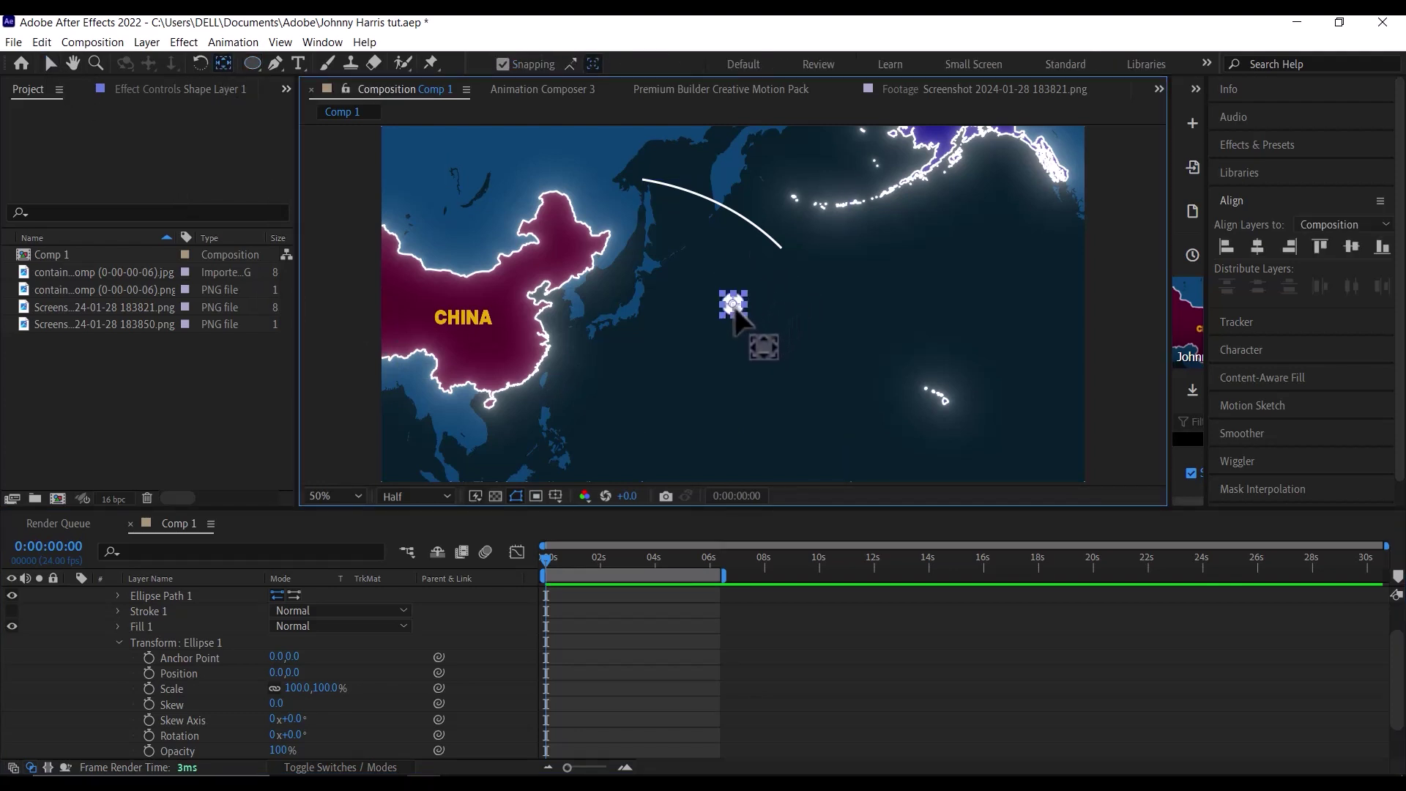
{"action": "scroll", "coordinate": [735, 309], "scroll_direction": "up", "scroll_amount": 6}
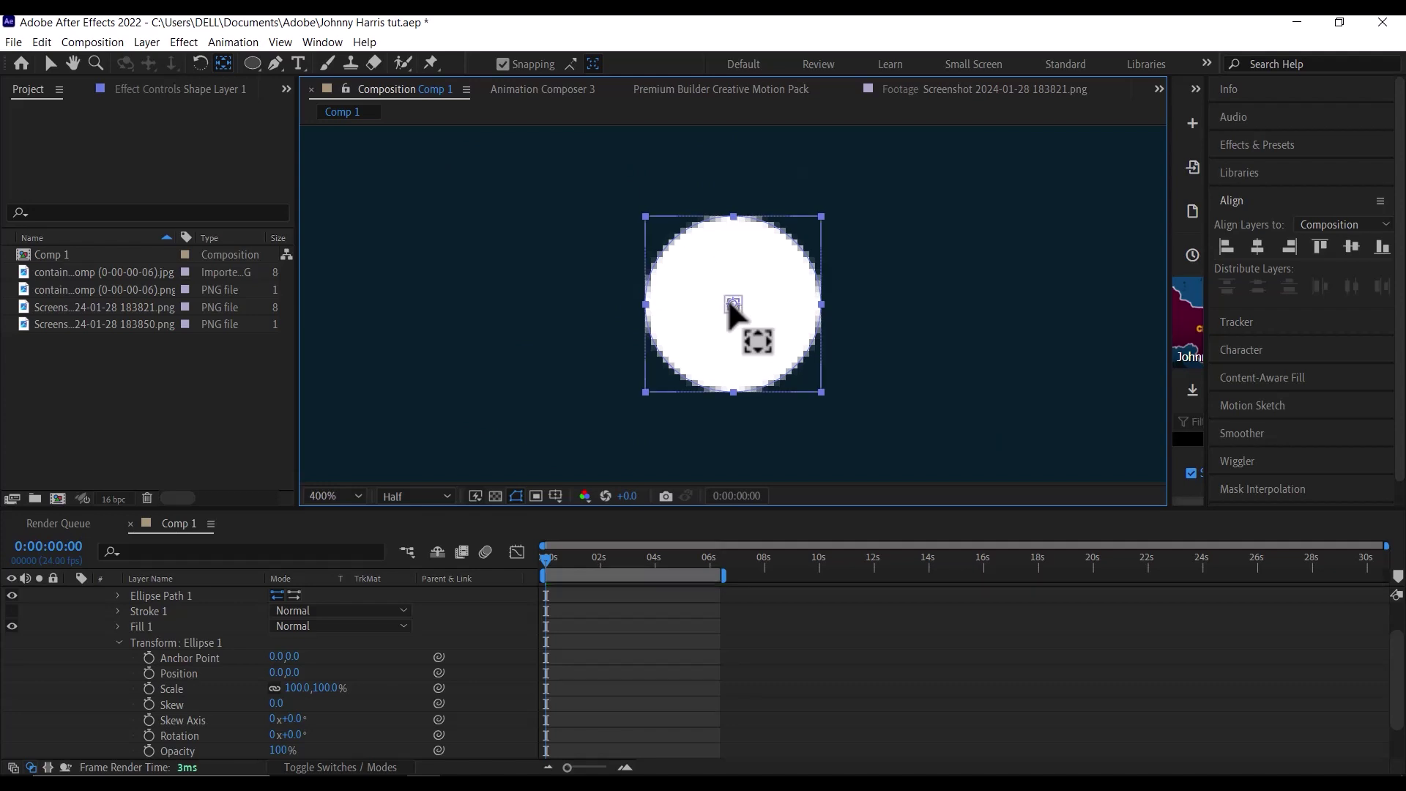
{"action": "left_click_drag", "start_coordinate": [648, 306], "coordinate": [634, 308]}
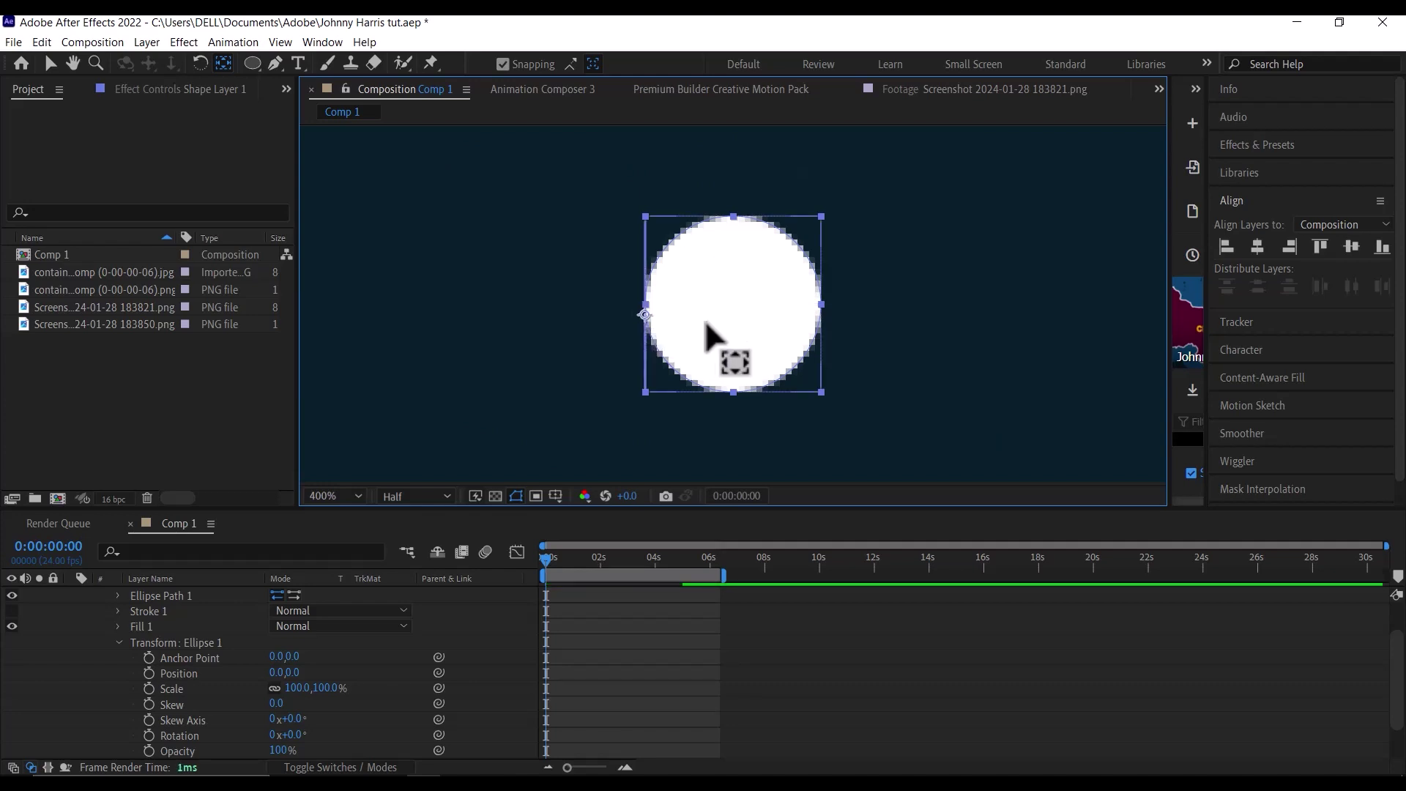
{"action": "scroll", "coordinate": [704, 319], "scroll_direction": "down", "scroll_amount": 6}
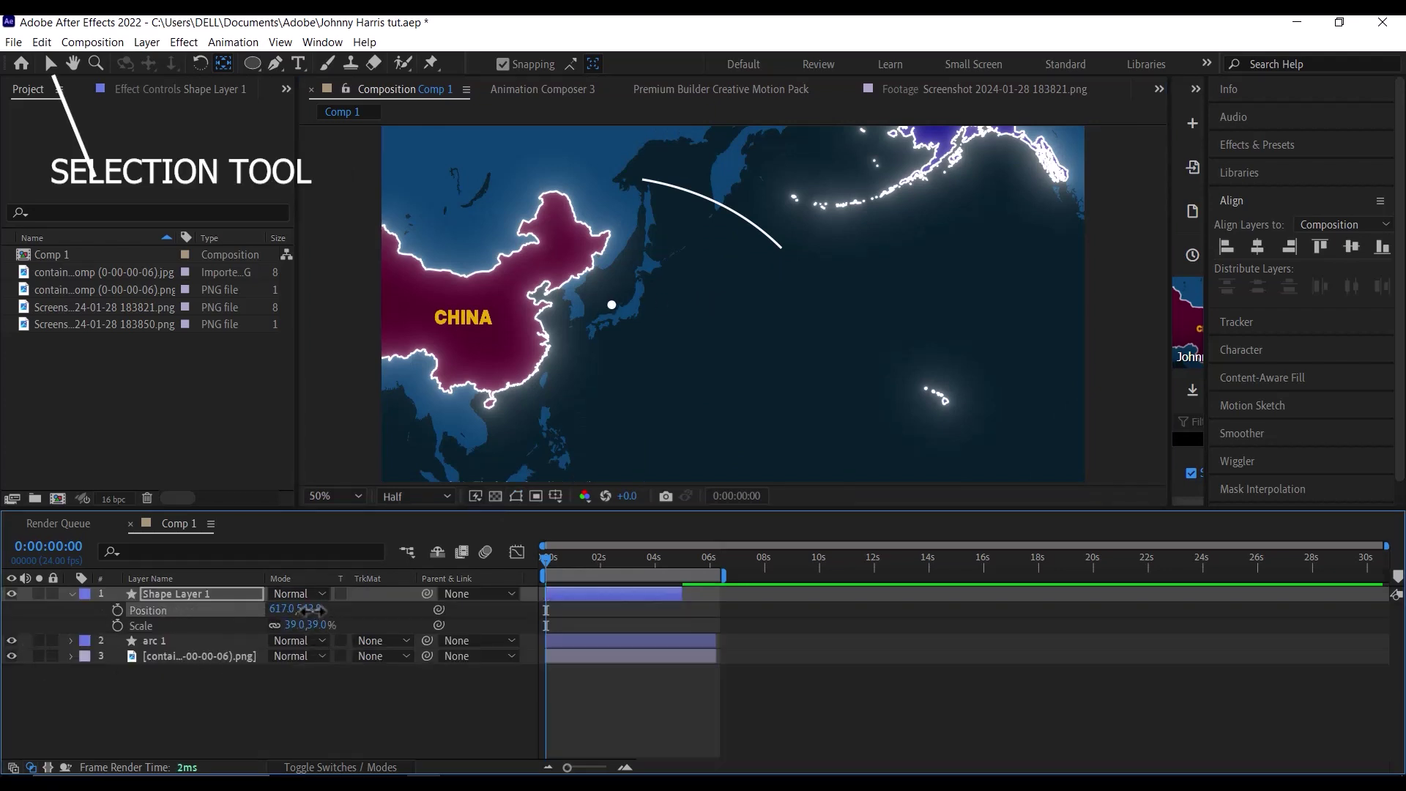
Reposition the circle layer just off China's east coast, with its vertical position at 649.8
{"action": "left_click_drag", "start_coordinate": [308, 608], "coordinate": [459, 603]}
{"action": "left_click_drag", "start_coordinate": [282, 609], "coordinate": [195, 612]}
{"action": "left_click_drag", "start_coordinate": [309, 609], "coordinate": [277, 599]}
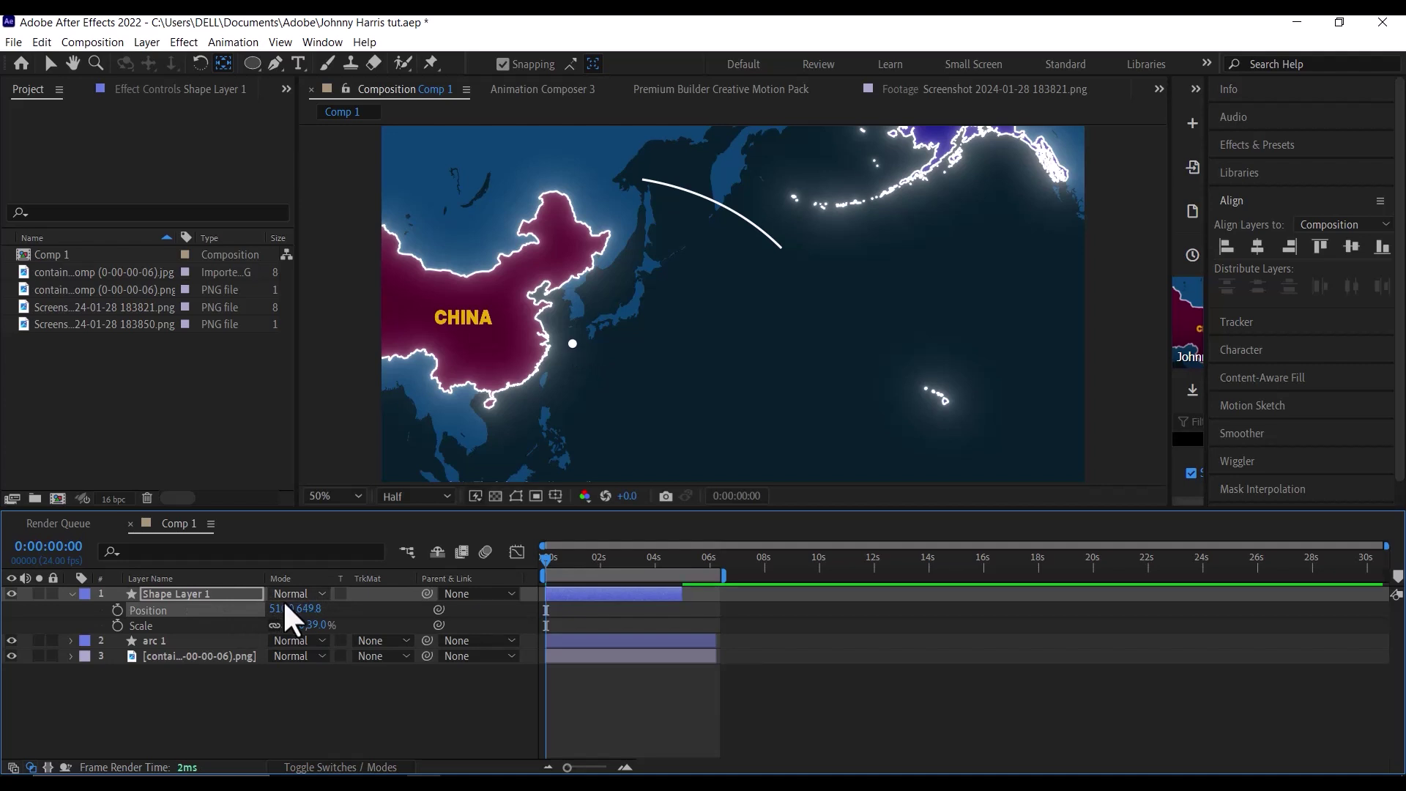
Duplicate the ball layer three times so there are four ball layers
{"action": "key", "text": "ctrl+d"}
{"action": "key", "text": "ctrl+d"}
{"action": "key", "text": "ctrl+d"}
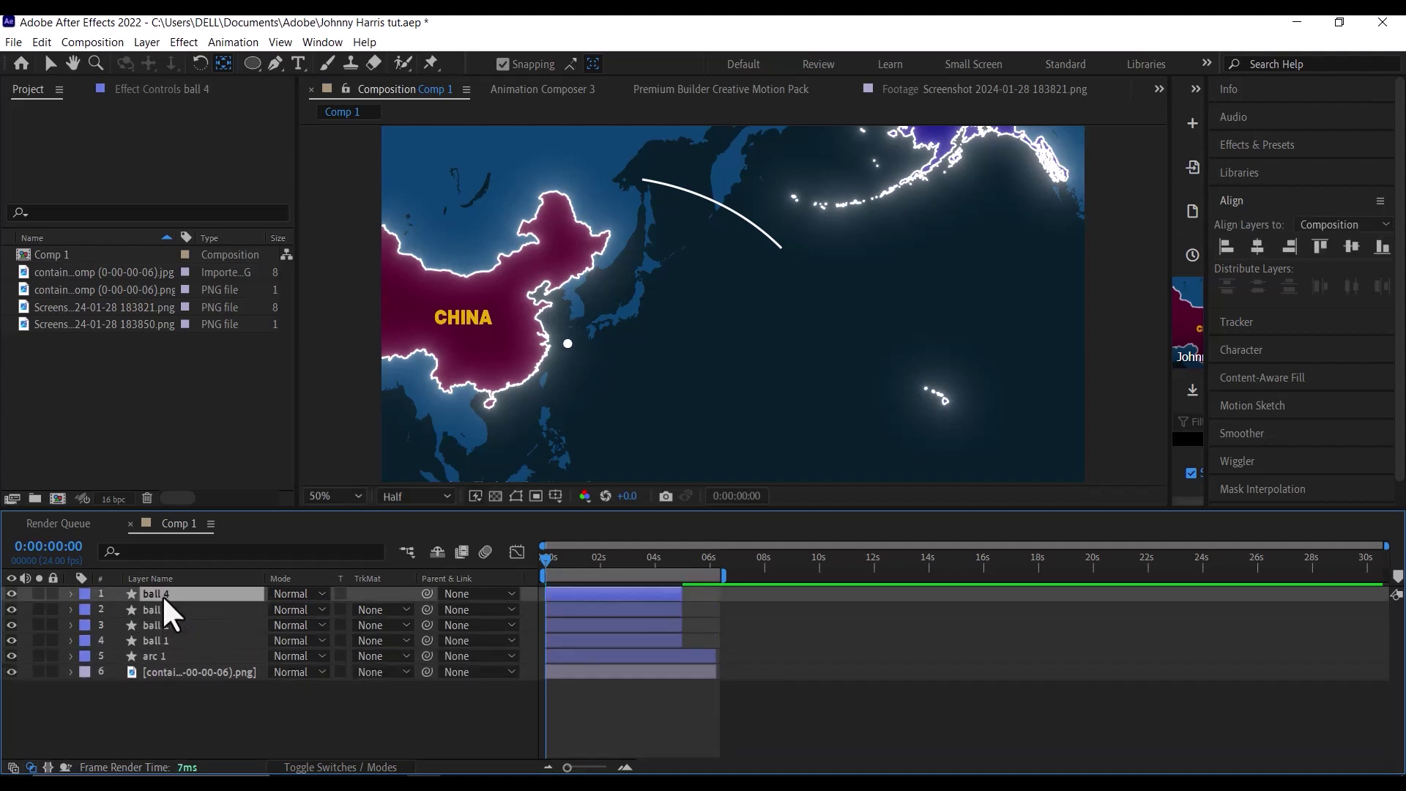
Reveal the Position property of the ball 2, ball 3 and ball 4 layers
{"action": "left_click", "coordinate": [626, 626]}
{"action": "left_click", "coordinate": [208, 593], "text": "shift"}
{"action": "key", "text": "p"}
{"action": "left_click", "coordinate": [249, 741]}
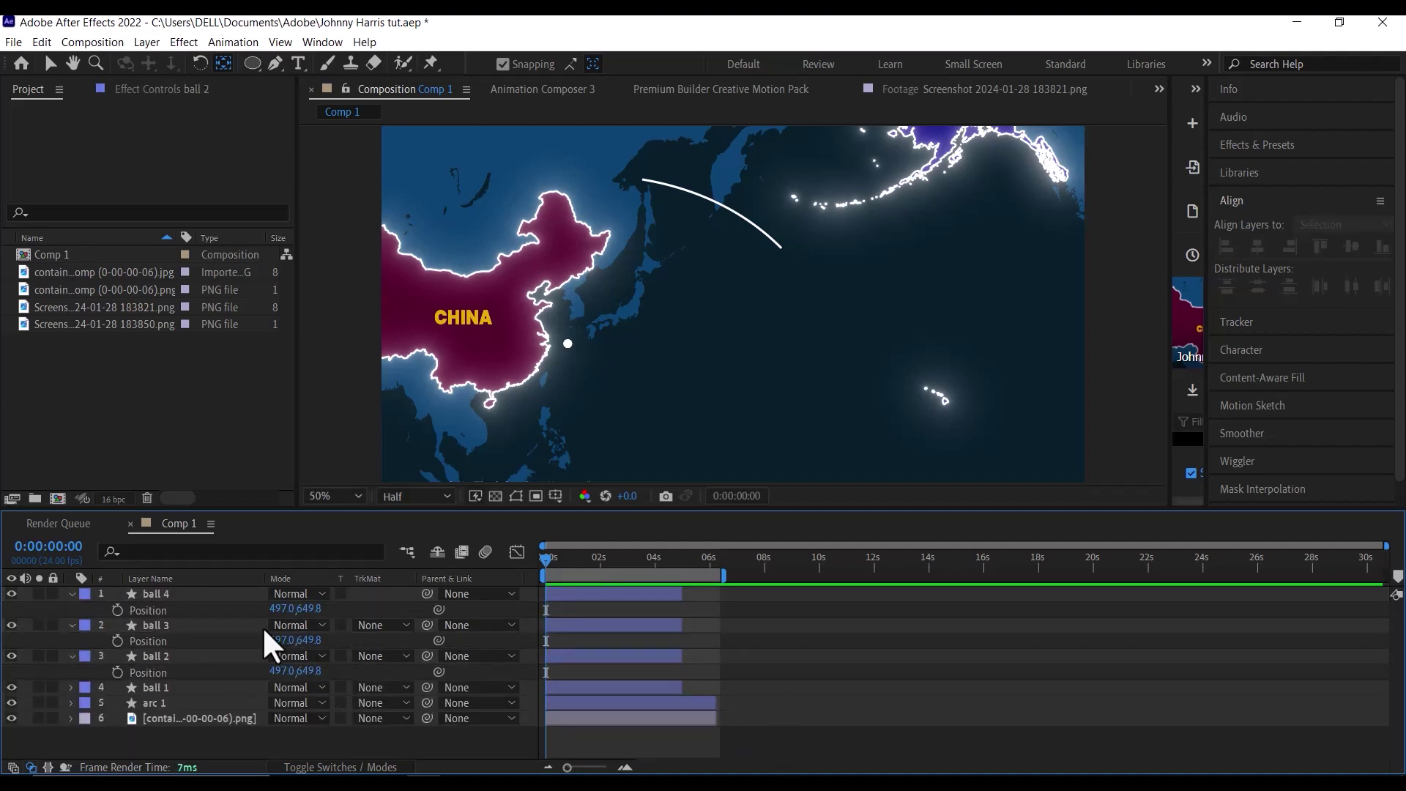
Spread the duplicated balls into a staggered column: ball 4 at 509.0, 611.8, ball 3 at 499.0, 719.8, ball 2 at 518.0, 687.8
{"action": "left_click_drag", "start_coordinate": [287, 640], "coordinate": [360, 640]}
{"action": "left_click_drag", "start_coordinate": [293, 638], "coordinate": [287, 611]}
{"action": "left_click", "coordinate": [290, 609]}
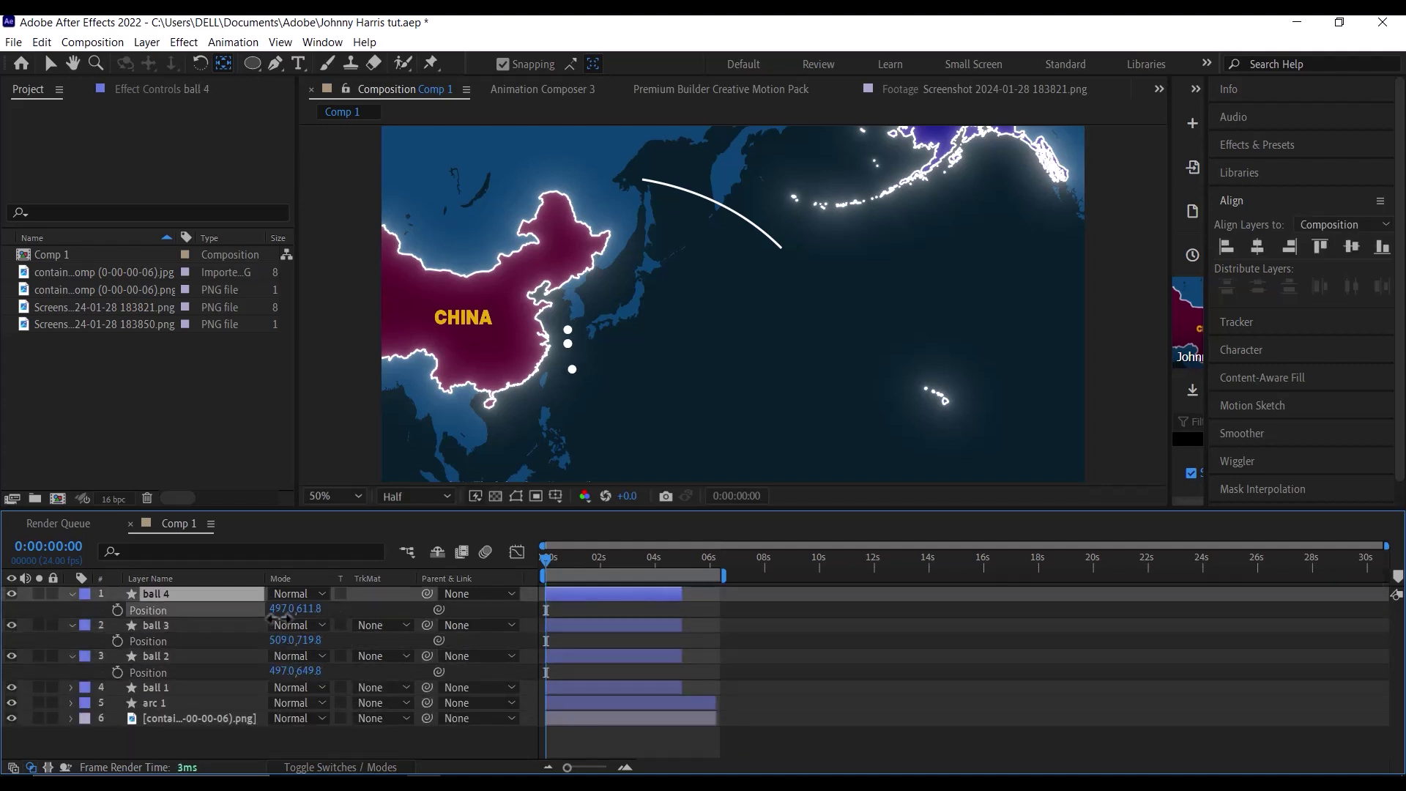
{"action": "left_click_drag", "start_coordinate": [299, 671], "coordinate": [280, 640]}
{"action": "left_click_drag", "start_coordinate": [284, 609], "coordinate": [293, 609]}
{"action": "left_click_drag", "start_coordinate": [287, 641], "coordinate": [298, 671]}
{"action": "left_click", "coordinate": [72, 594]}
{"action": "left_click", "coordinate": [72, 609]}
{"action": "left_click", "coordinate": [72, 625]}
{"action": "left_click", "coordinate": [51, 63]}
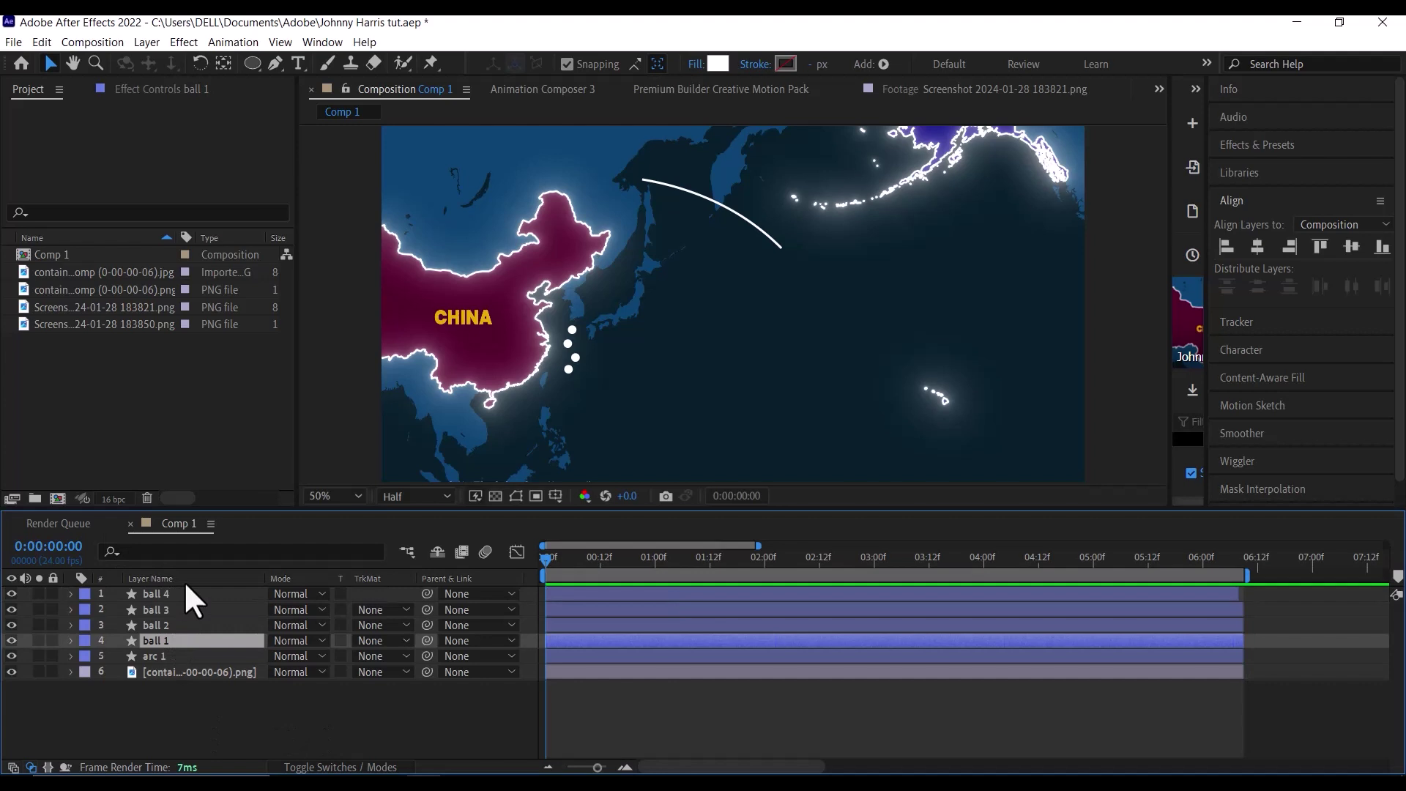
Set starting Position keyframes at 0:00:00:00 on all four ball layers
{"action": "left_click", "coordinate": [182, 591], "text": "shift"}
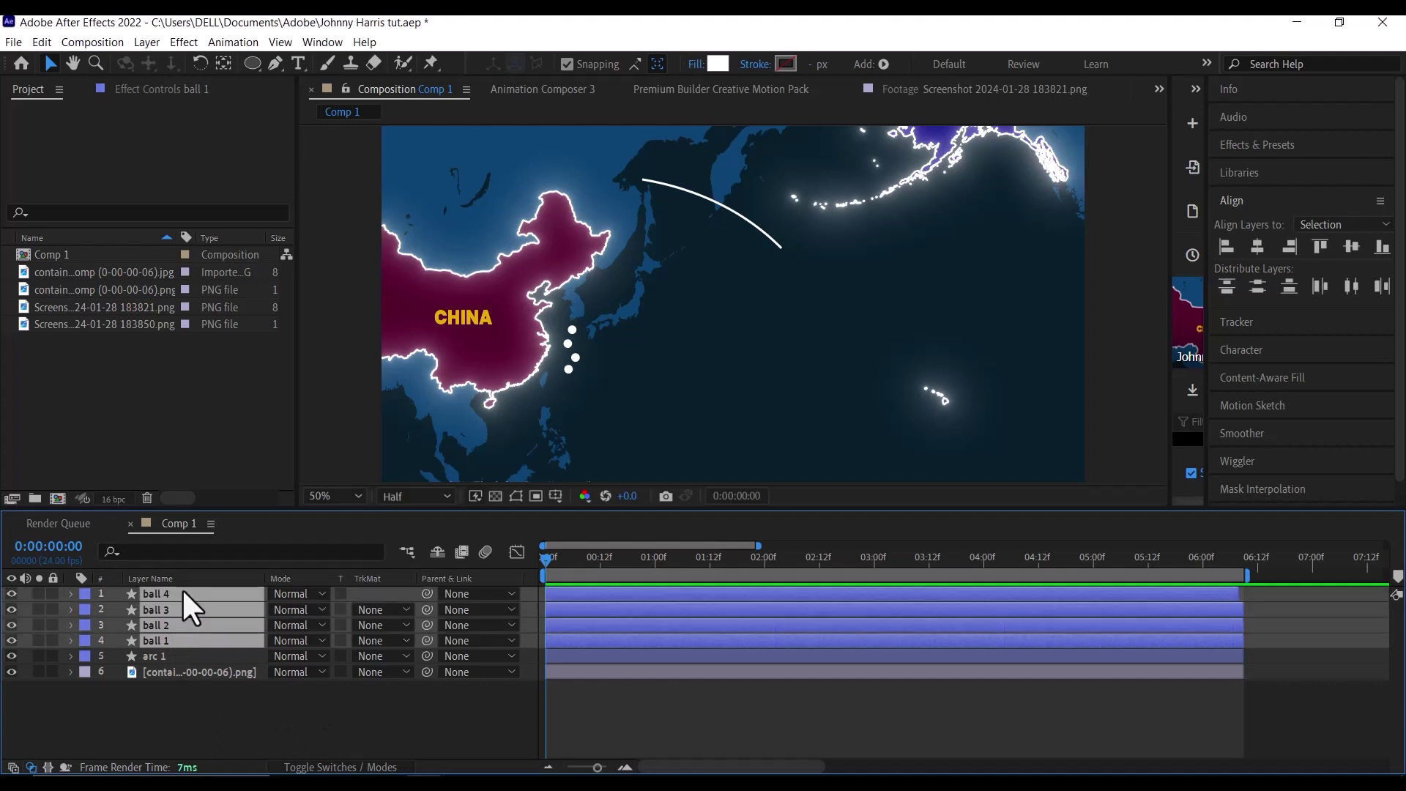
{"action": "key", "text": "p"}
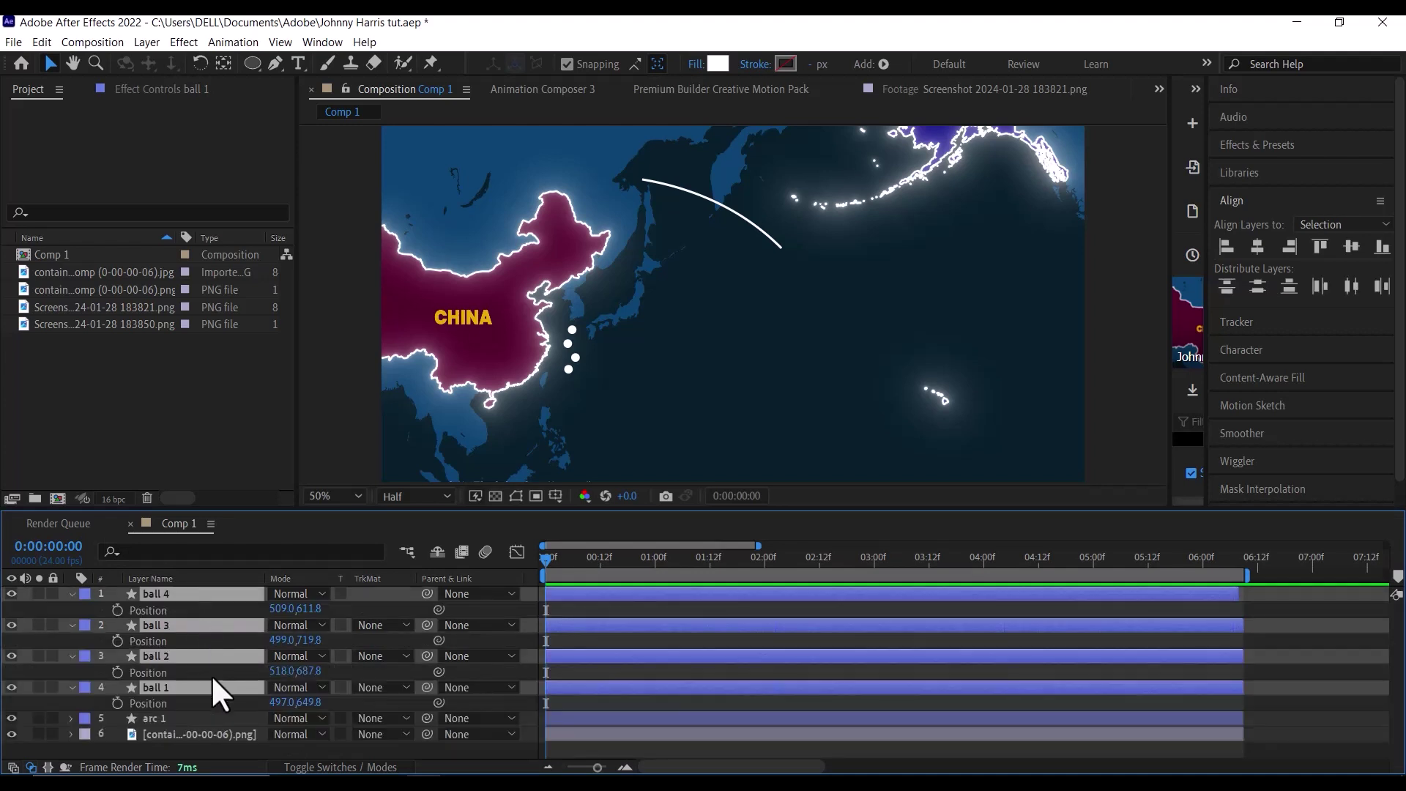
{"action": "left_click", "coordinate": [116, 608]}
At 0:00:01:10, move all four balls together horizontally towards the arc, bringing ball 4 to 1208.0
{"action": "left_click", "coordinate": [648, 558]}
{"action": "left_click_drag", "start_coordinate": [649, 561], "coordinate": [702, 576]}
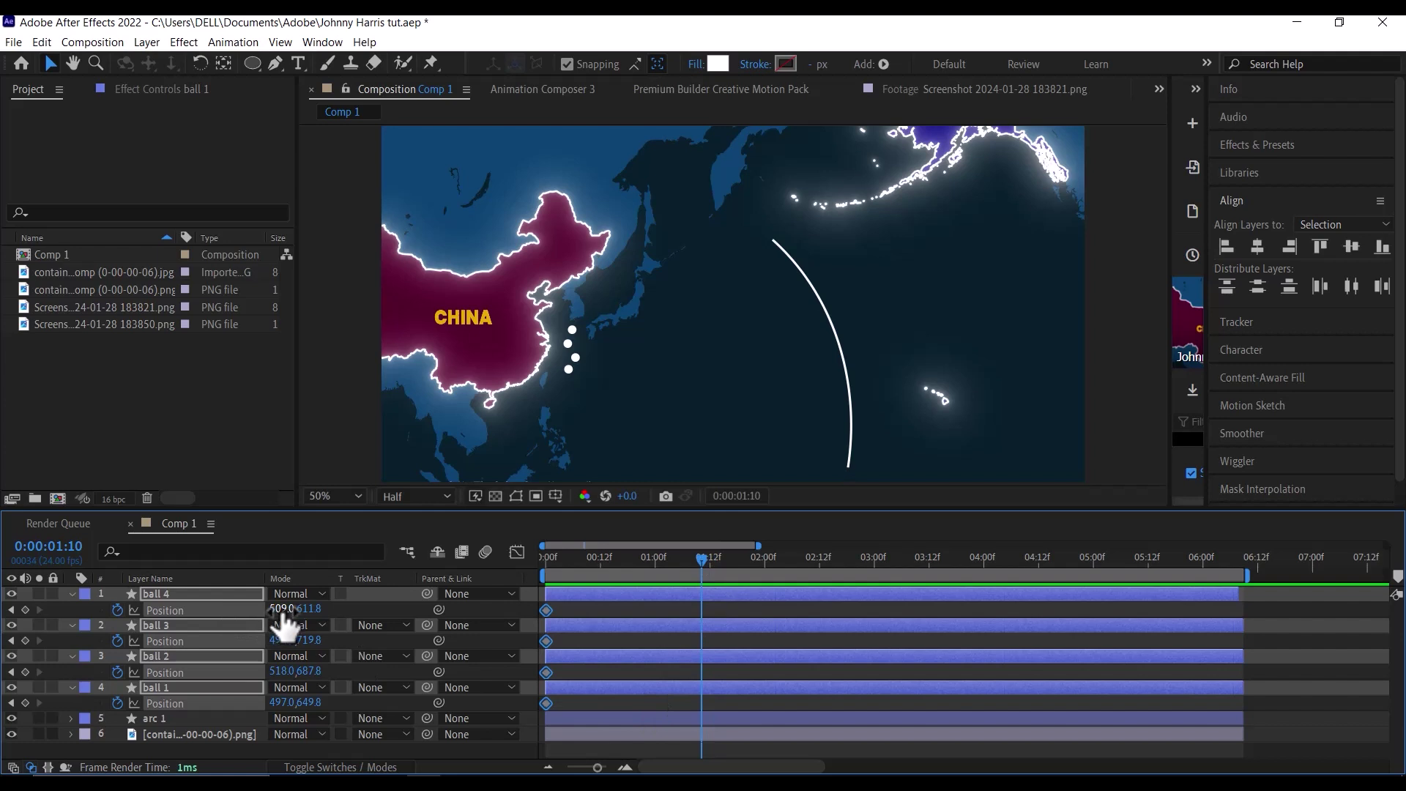
{"action": "left_click_drag", "start_coordinate": [284, 614], "coordinate": [955, 652]}
Bring ball 3 up against the arc's inner edge by setting its horizontal position to 1240.0 at 0:00:01:10
{"action": "left_click", "coordinate": [823, 370]}
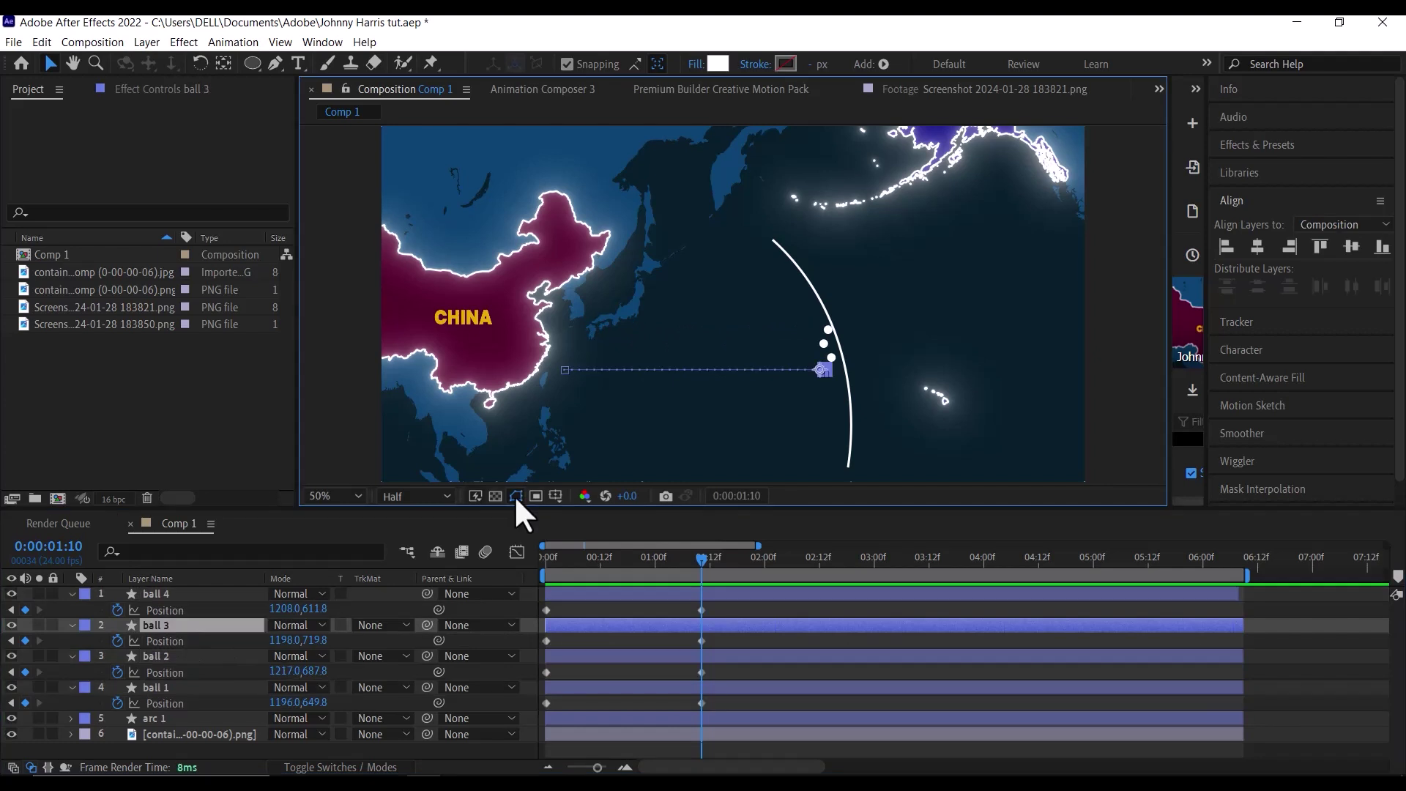
{"action": "left_click_drag", "start_coordinate": [283, 641], "coordinate": [304, 641]}
{"action": "scroll", "coordinate": [813, 425], "scroll_direction": "up", "scroll_amount": 2}
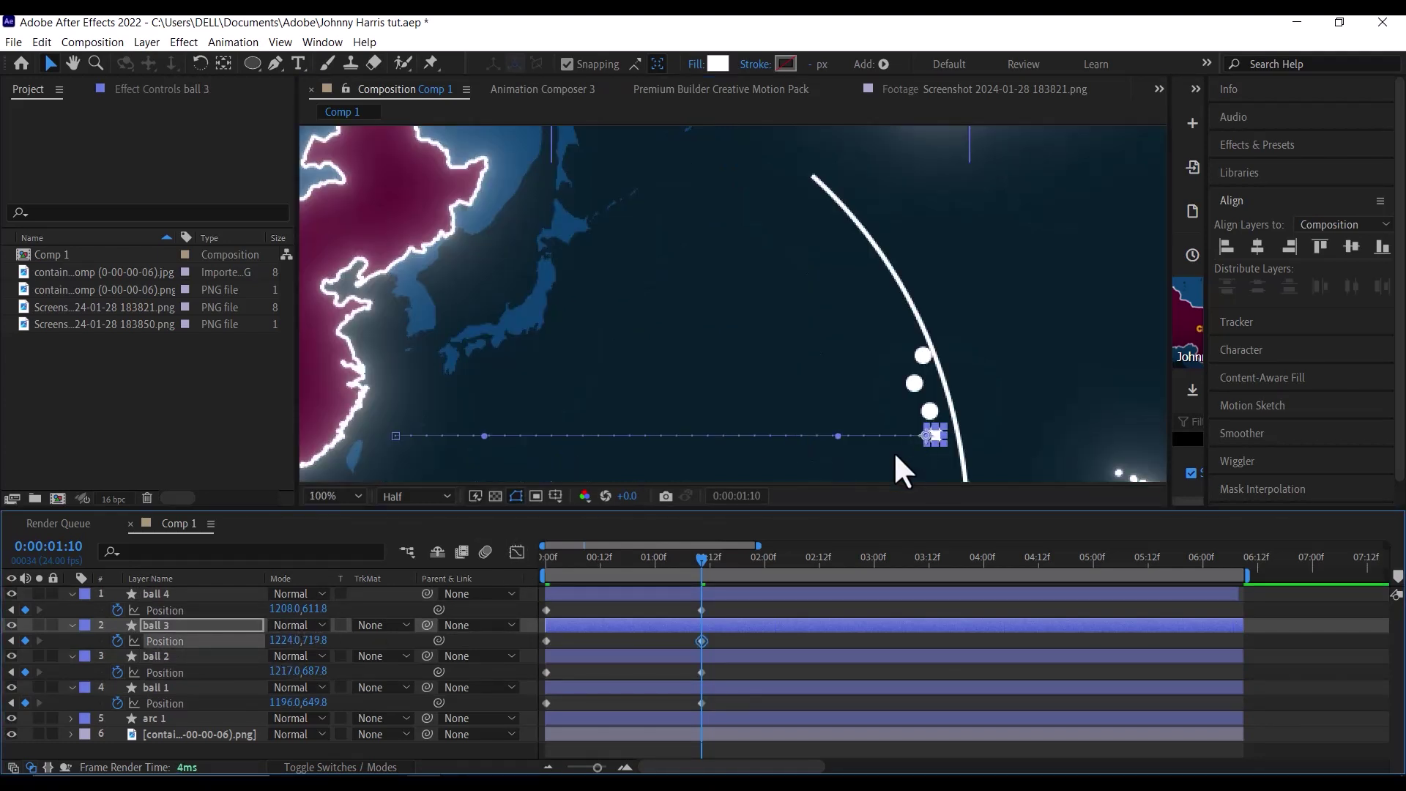
{"action": "left_click_drag", "start_coordinate": [873, 414], "coordinate": [649, 232]}
{"action": "left_click_drag", "start_coordinate": [287, 639], "coordinate": [297, 646]}
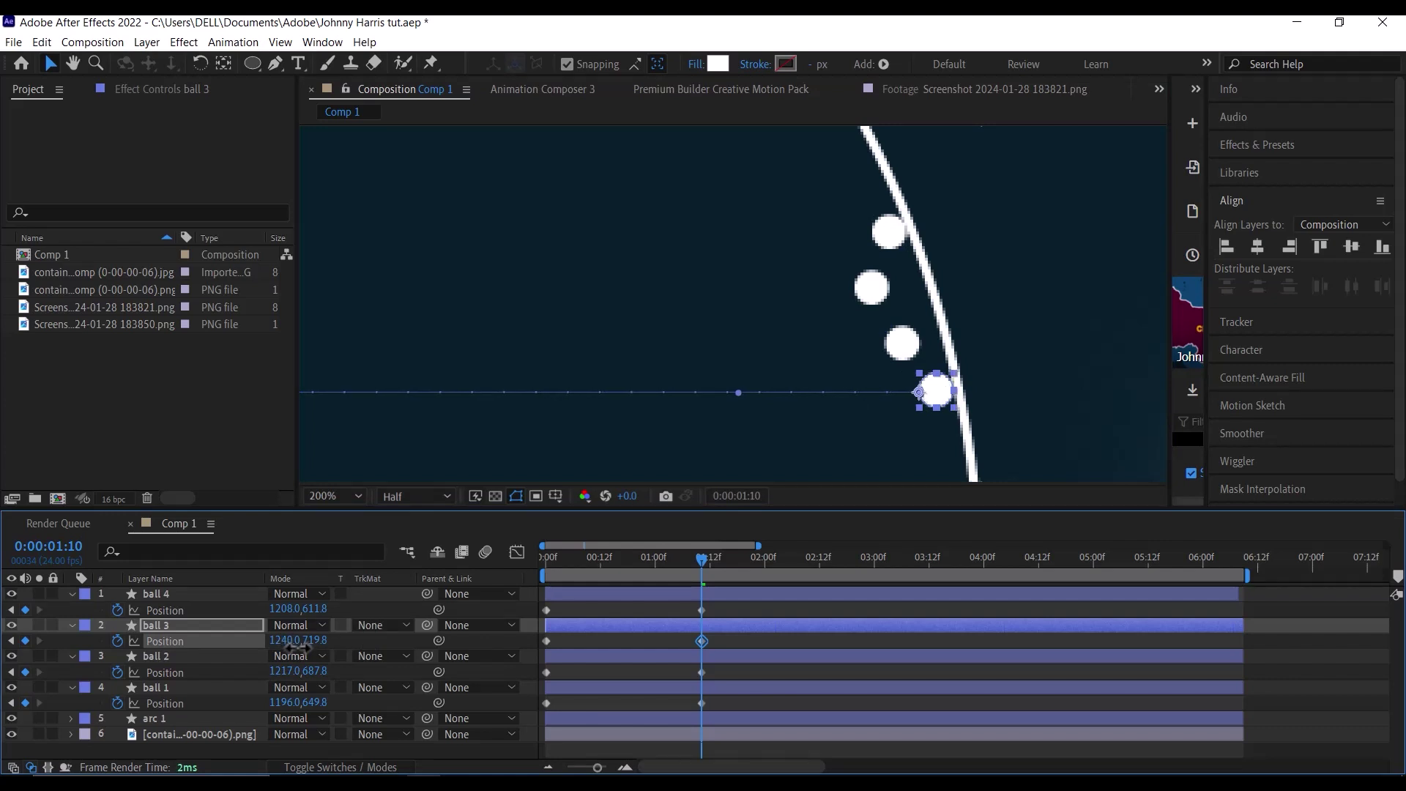
Set the horizontal position of ball 2 to 1232.0 and ball 1 to 1220.0, following the arc's inner edge
{"action": "left_click", "coordinate": [202, 656]}
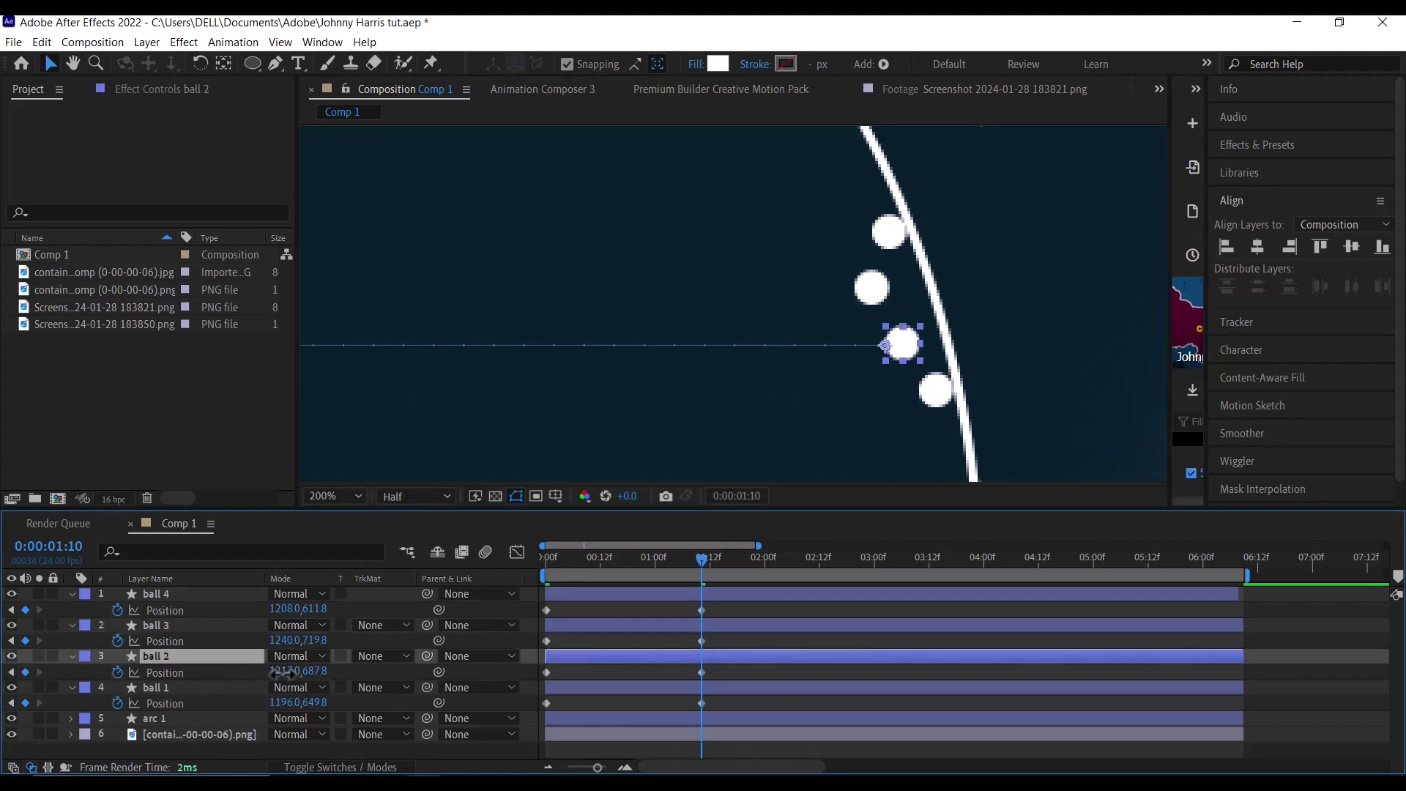
{"action": "left_click_drag", "start_coordinate": [282, 671], "coordinate": [297, 674]}
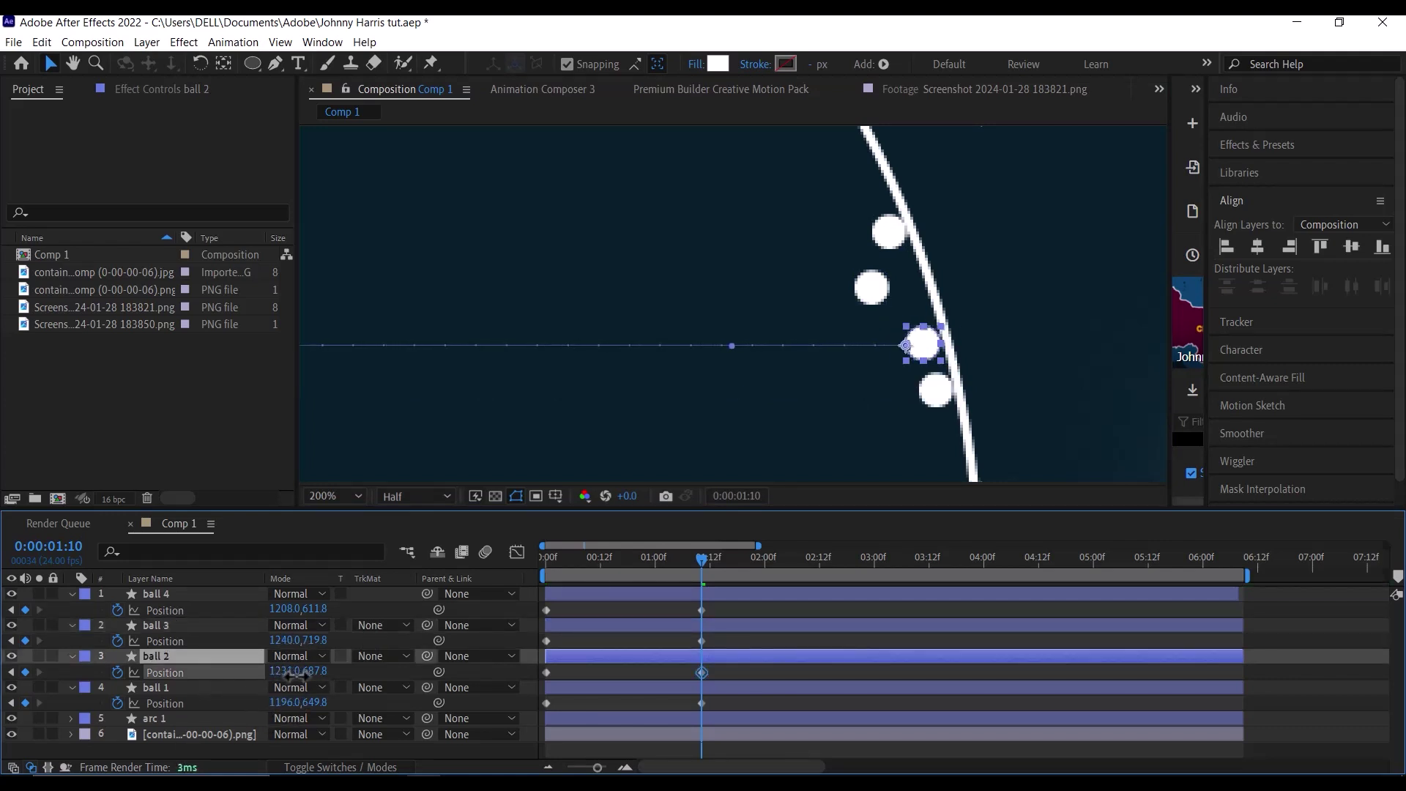
{"action": "left_click", "coordinate": [177, 686]}
{"action": "left_click_drag", "start_coordinate": [280, 703], "coordinate": [305, 702]}
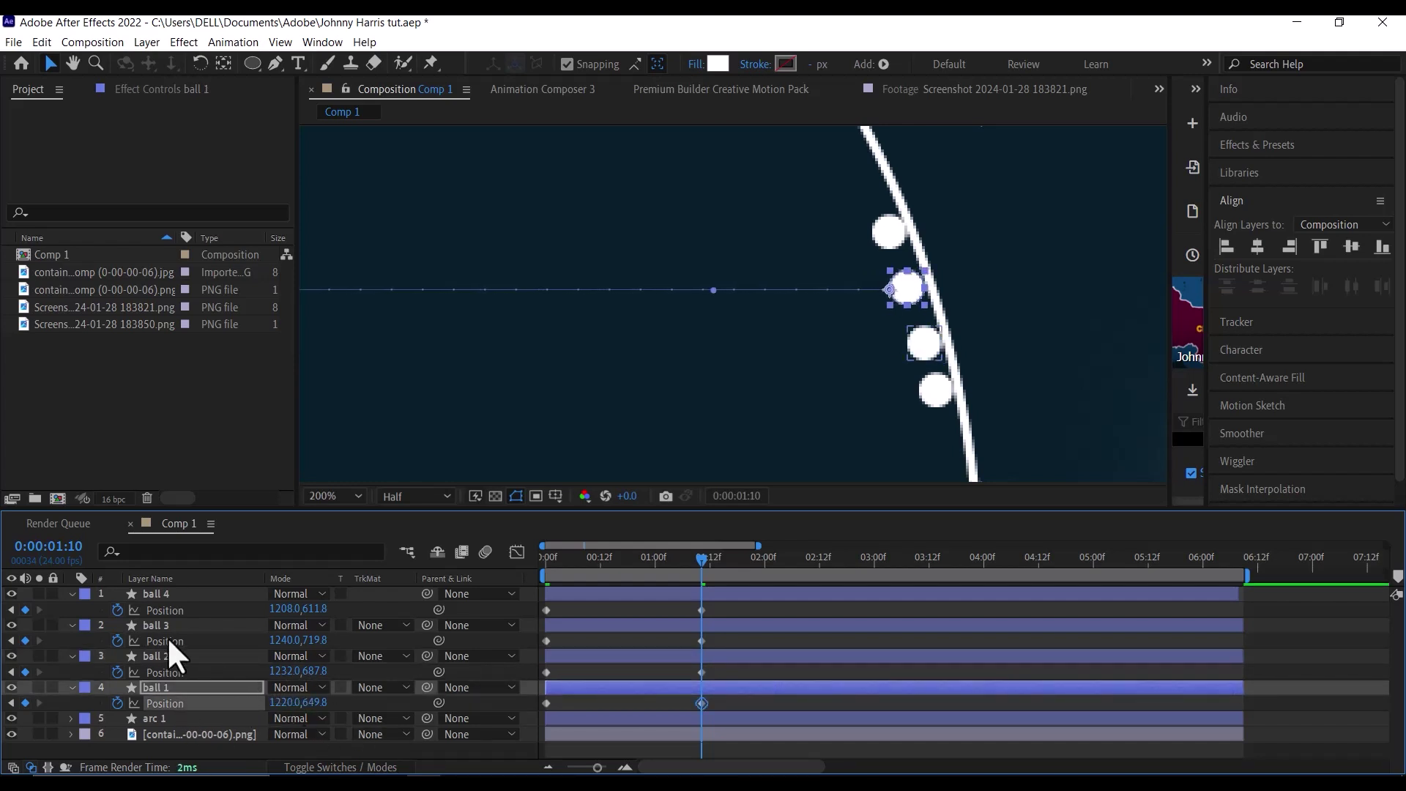
Collapse the four ball layers' properties and preview the balls moving to the arc
{"action": "left_click", "coordinate": [71, 593]}
{"action": "left_click", "coordinate": [71, 609]}
{"action": "left_click", "coordinate": [71, 624]}
{"action": "left_click", "coordinate": [70, 640]}
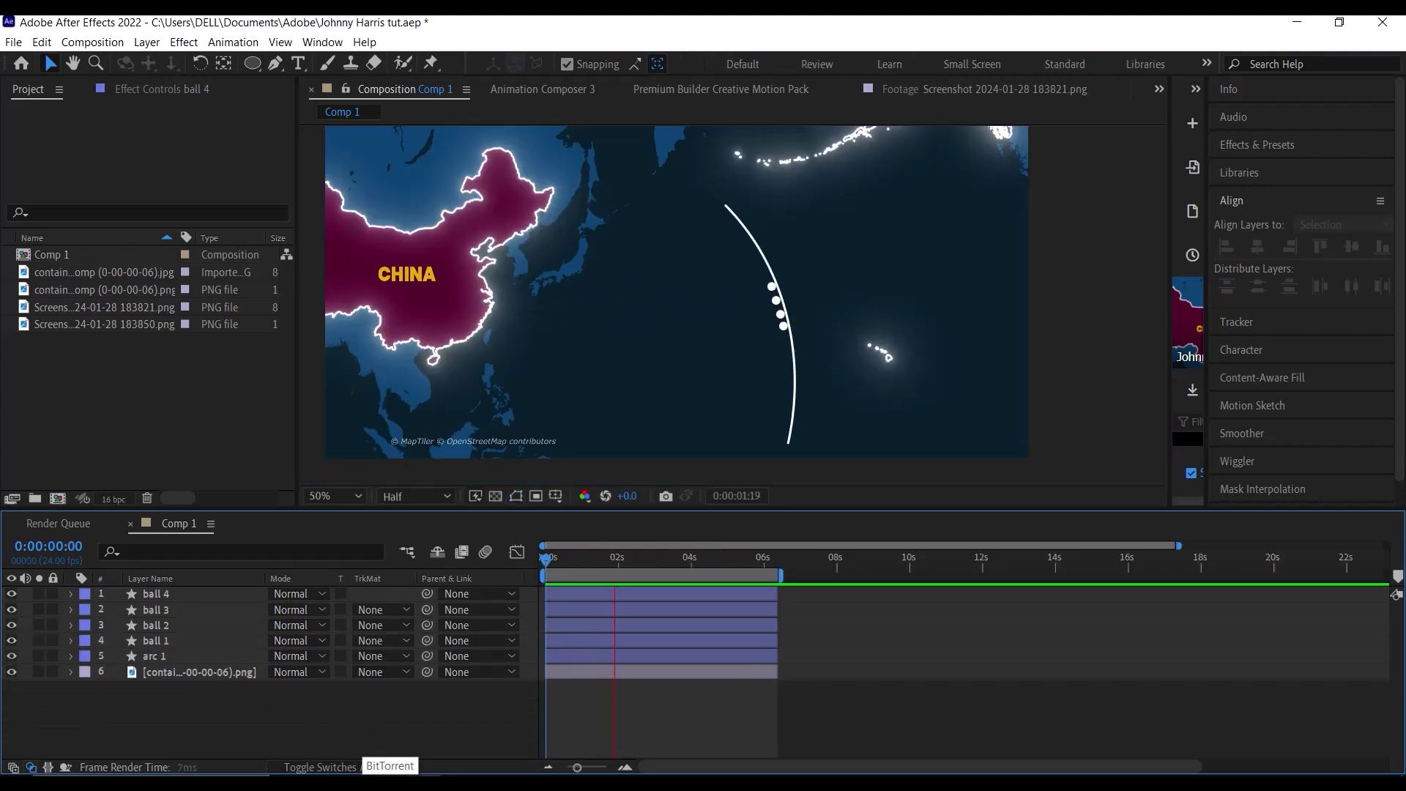
{"action": "key", "text": "space"}
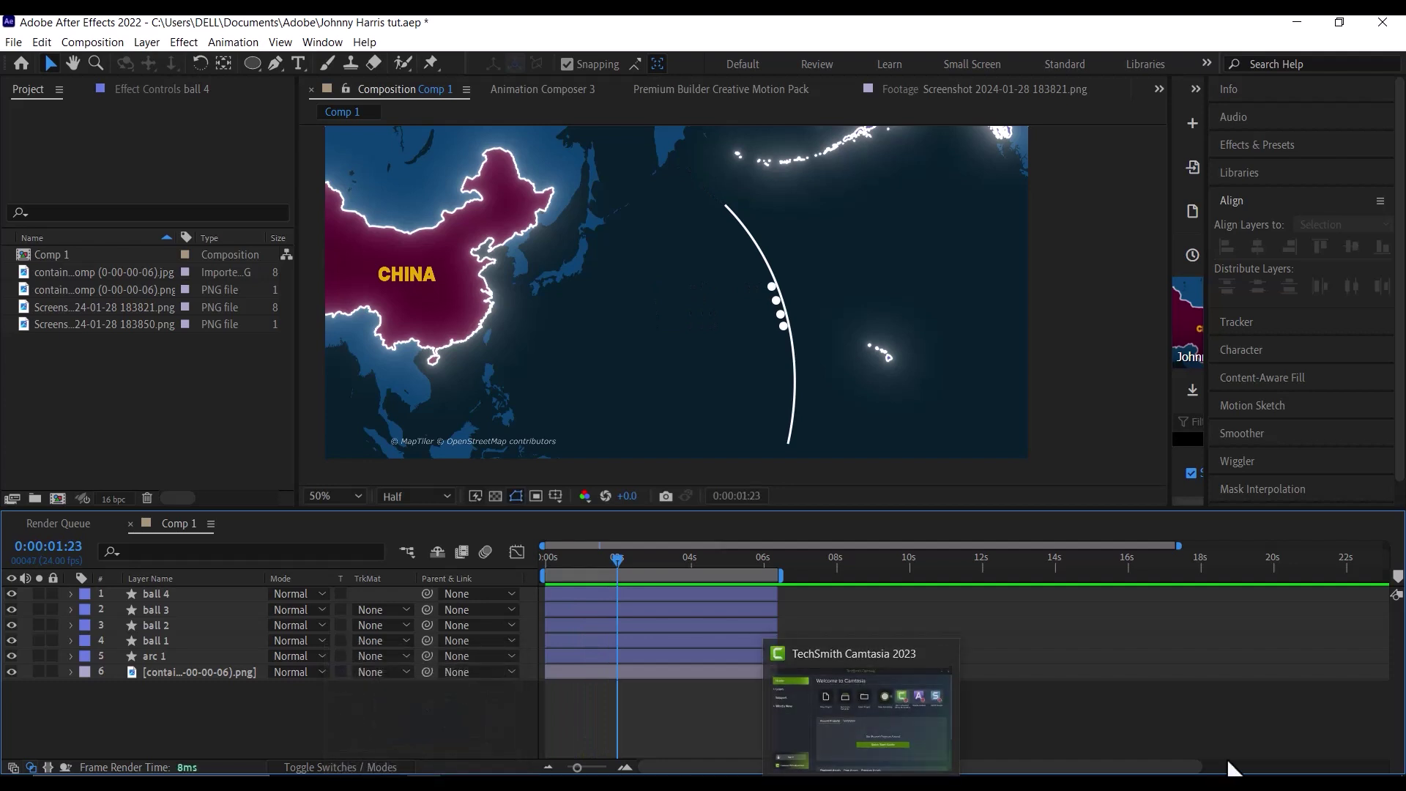
{"action": "left_click", "coordinate": [246, 624]}
Paste a bounce expression with e = .8, g = 500 and nMax = 1 into ball 1's Position
{"action": "left_click", "coordinate": [160, 516]}
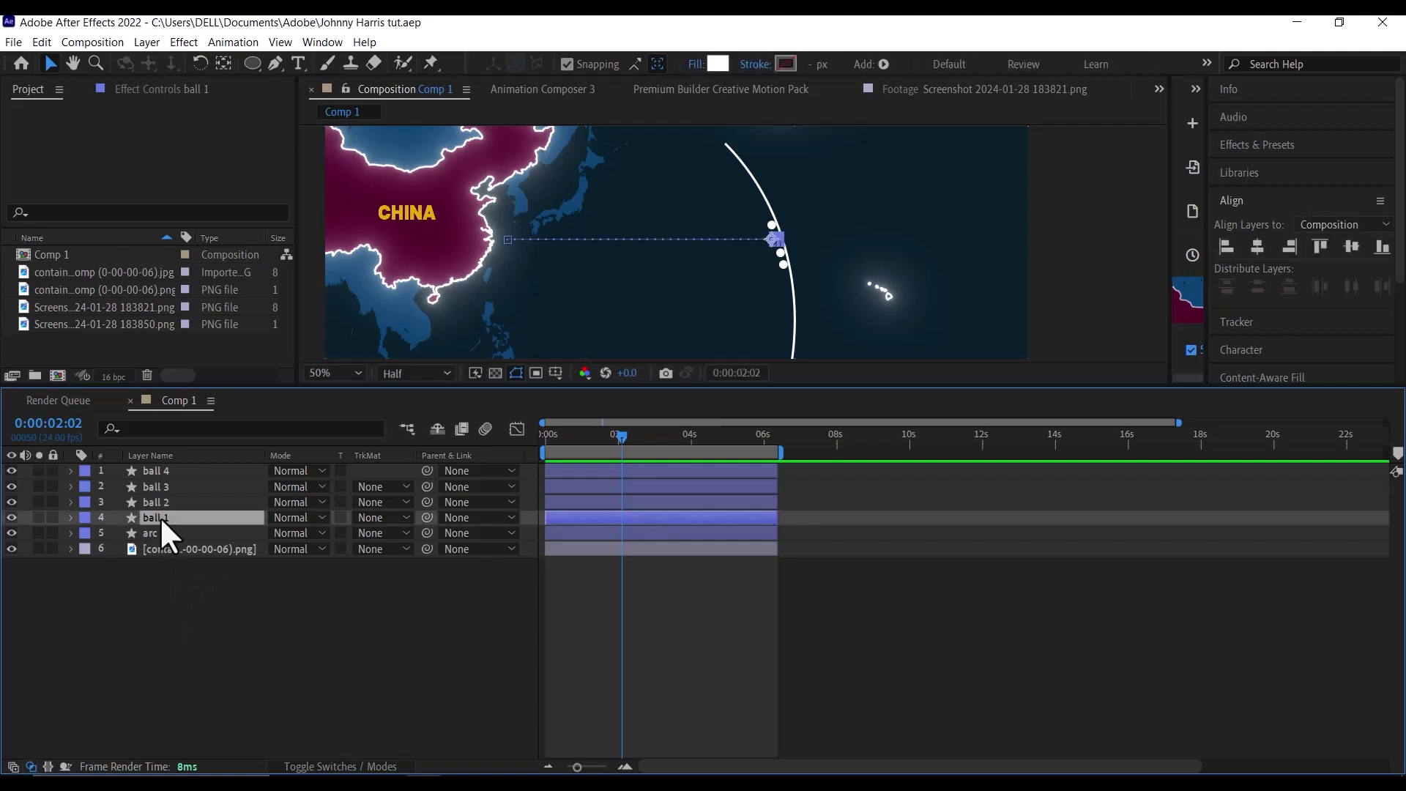
{"action": "key", "text": "p"}
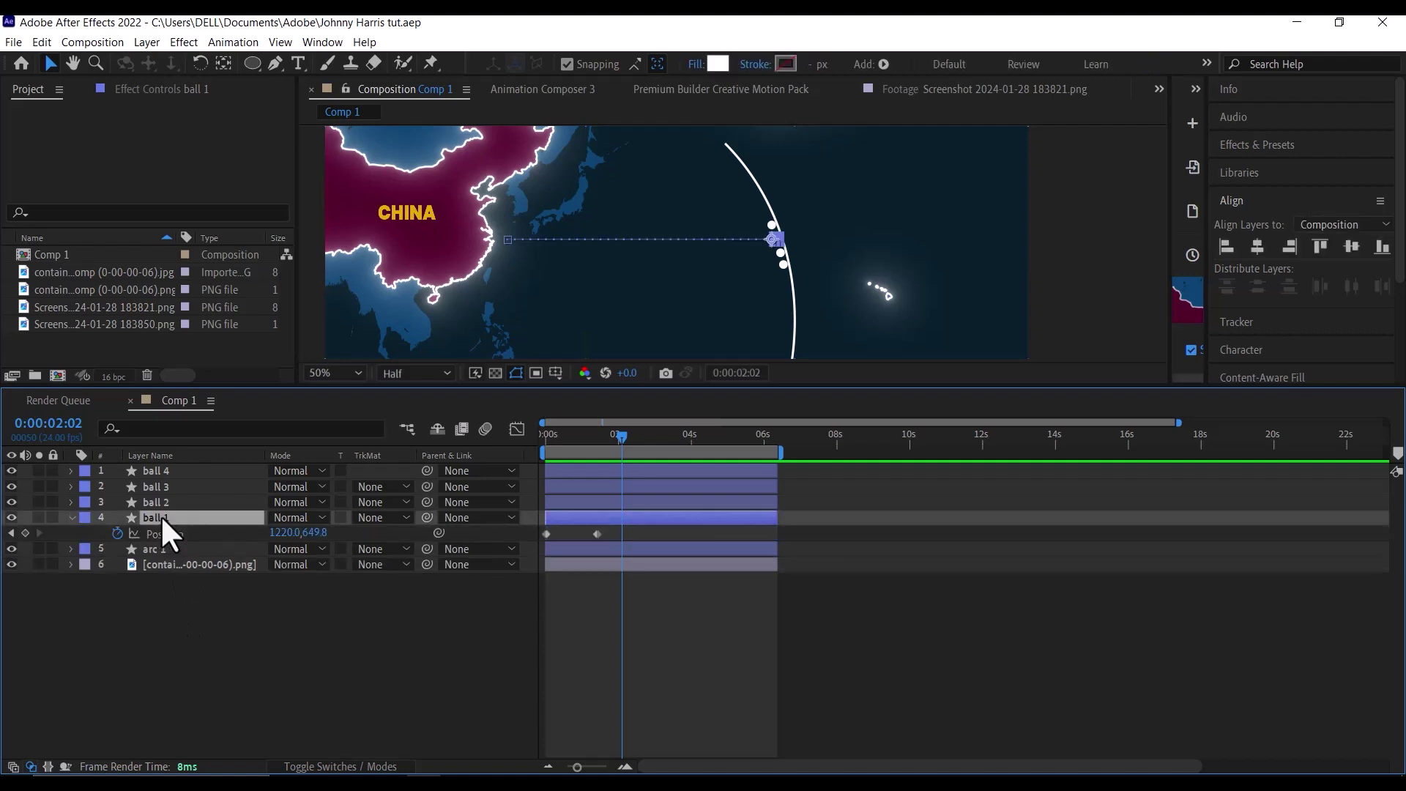
{"action": "left_click", "coordinate": [117, 532], "text": "alt"}
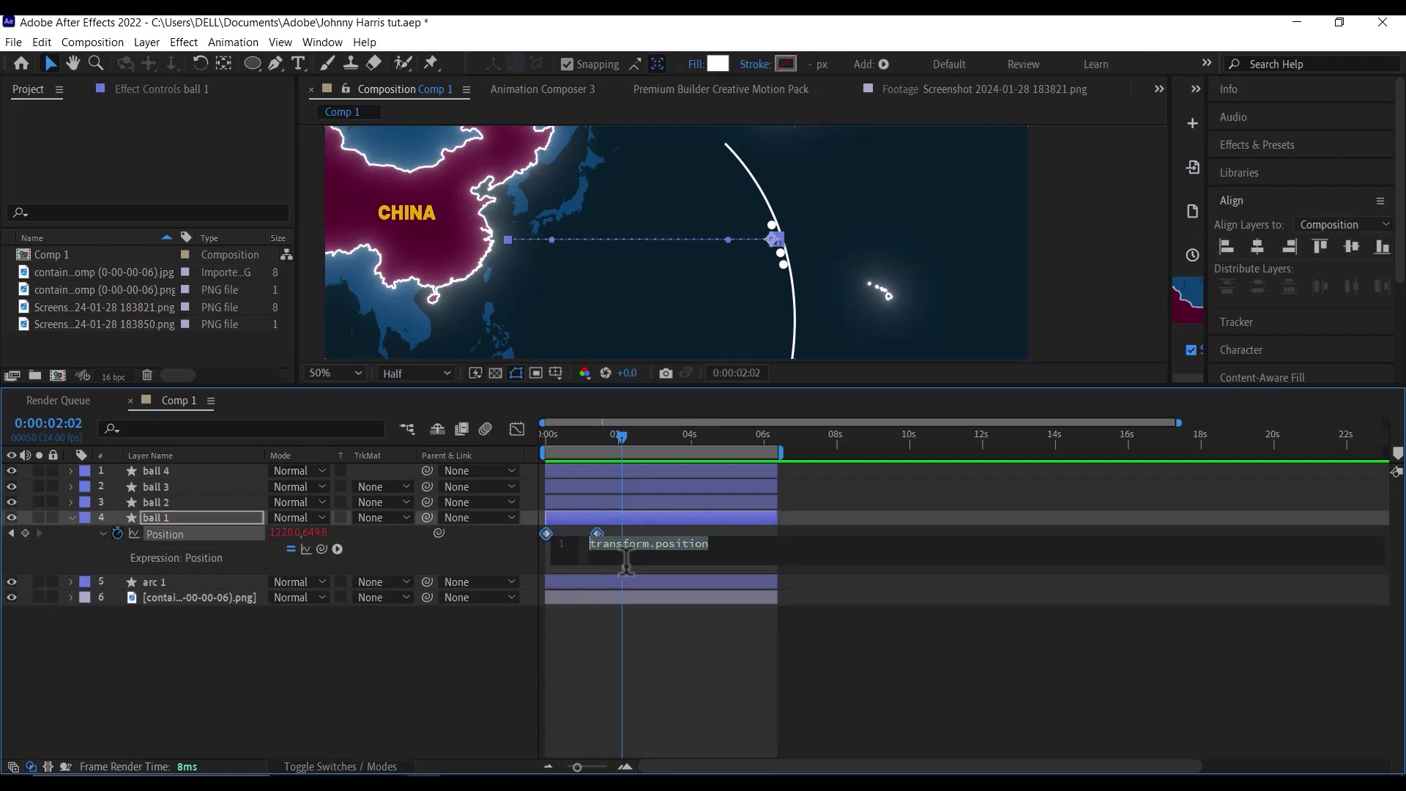
{"action": "key", "text": "ctrl+v"}
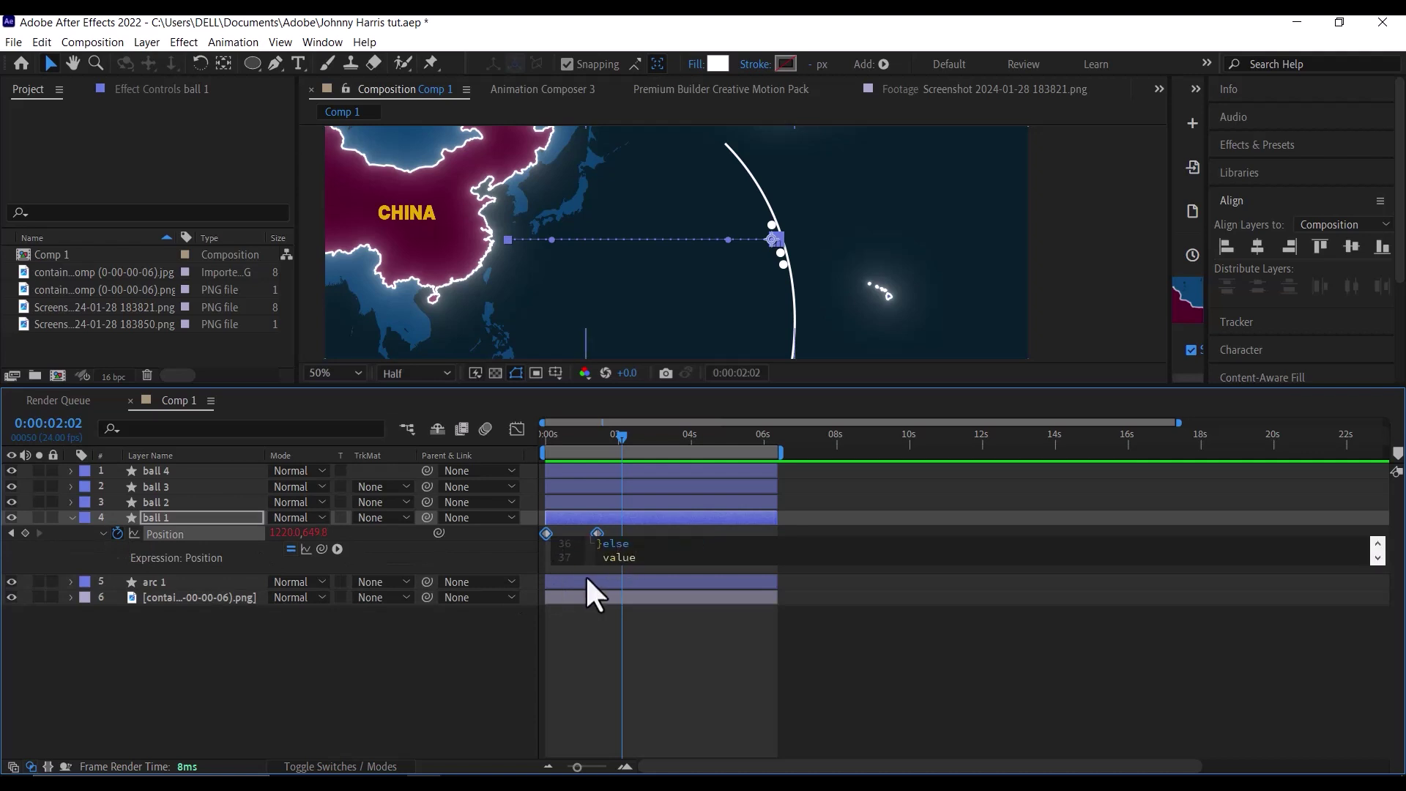
{"action": "key", "text": "ctrl+a"}
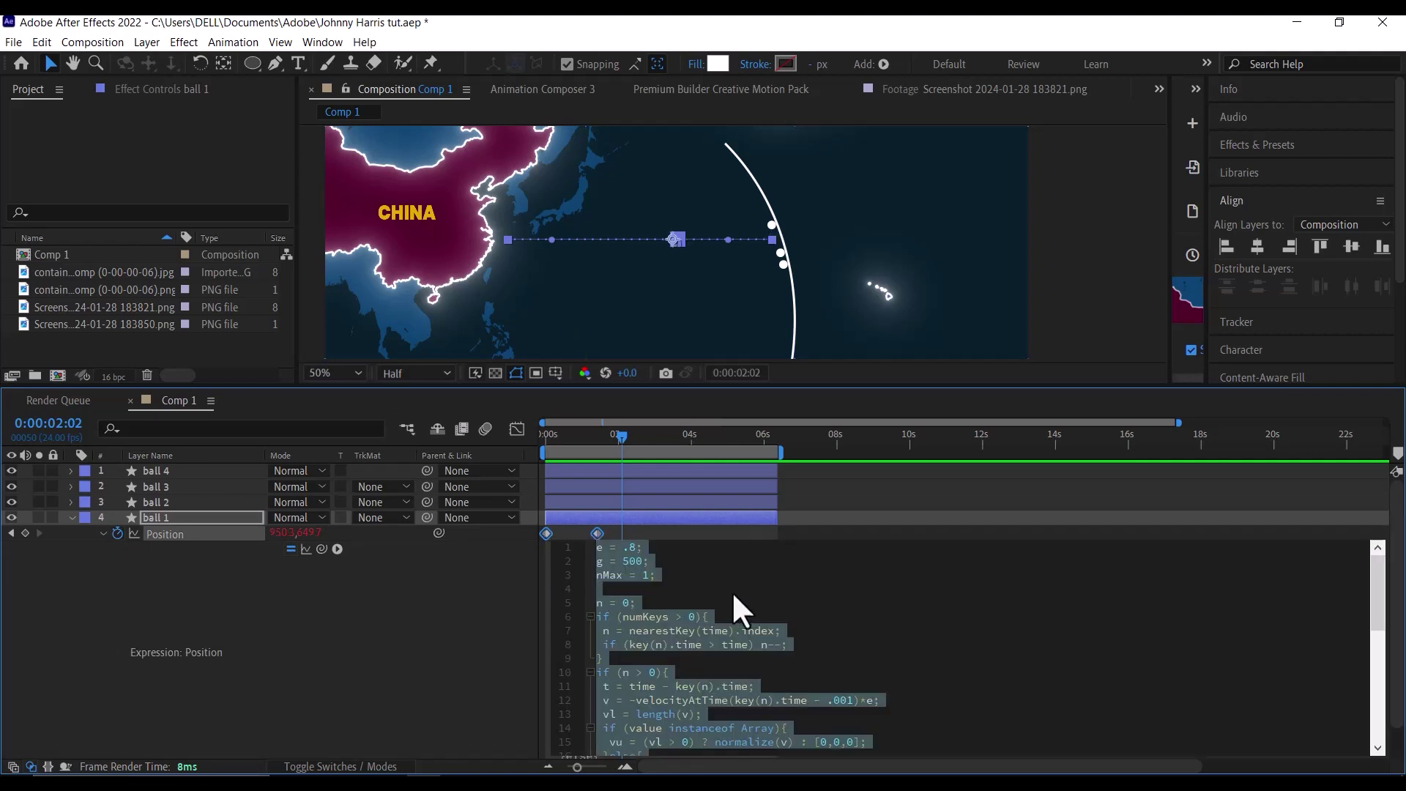
{"action": "scroll", "coordinate": [761, 598], "scroll_direction": "down", "scroll_amount": 7}
{"action": "scroll", "coordinate": [757, 622], "scroll_direction": "up", "scroll_amount": 7}
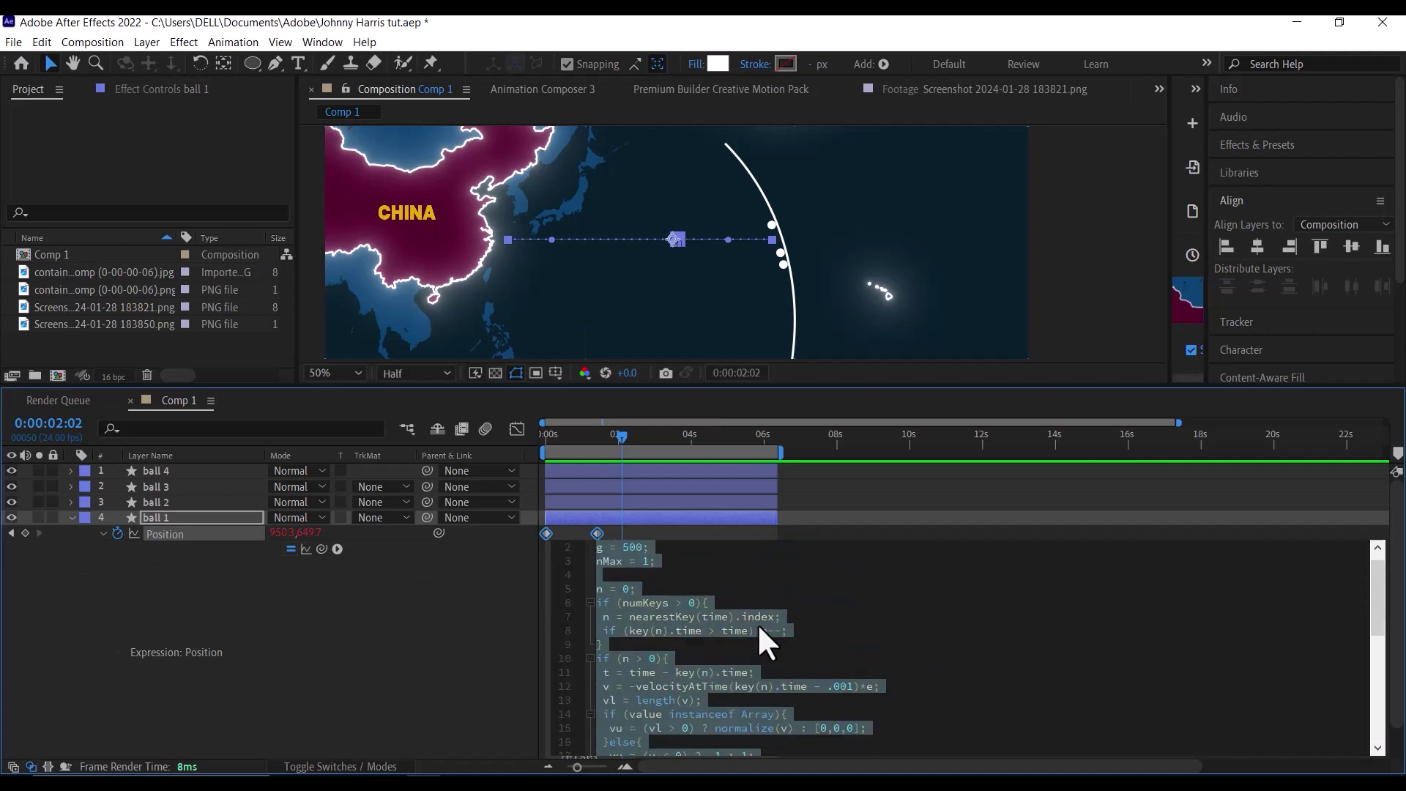
Preview ball 1's bounce from the start, collapse its properties, and play the animation again
{"action": "left_click", "coordinate": [548, 436]}
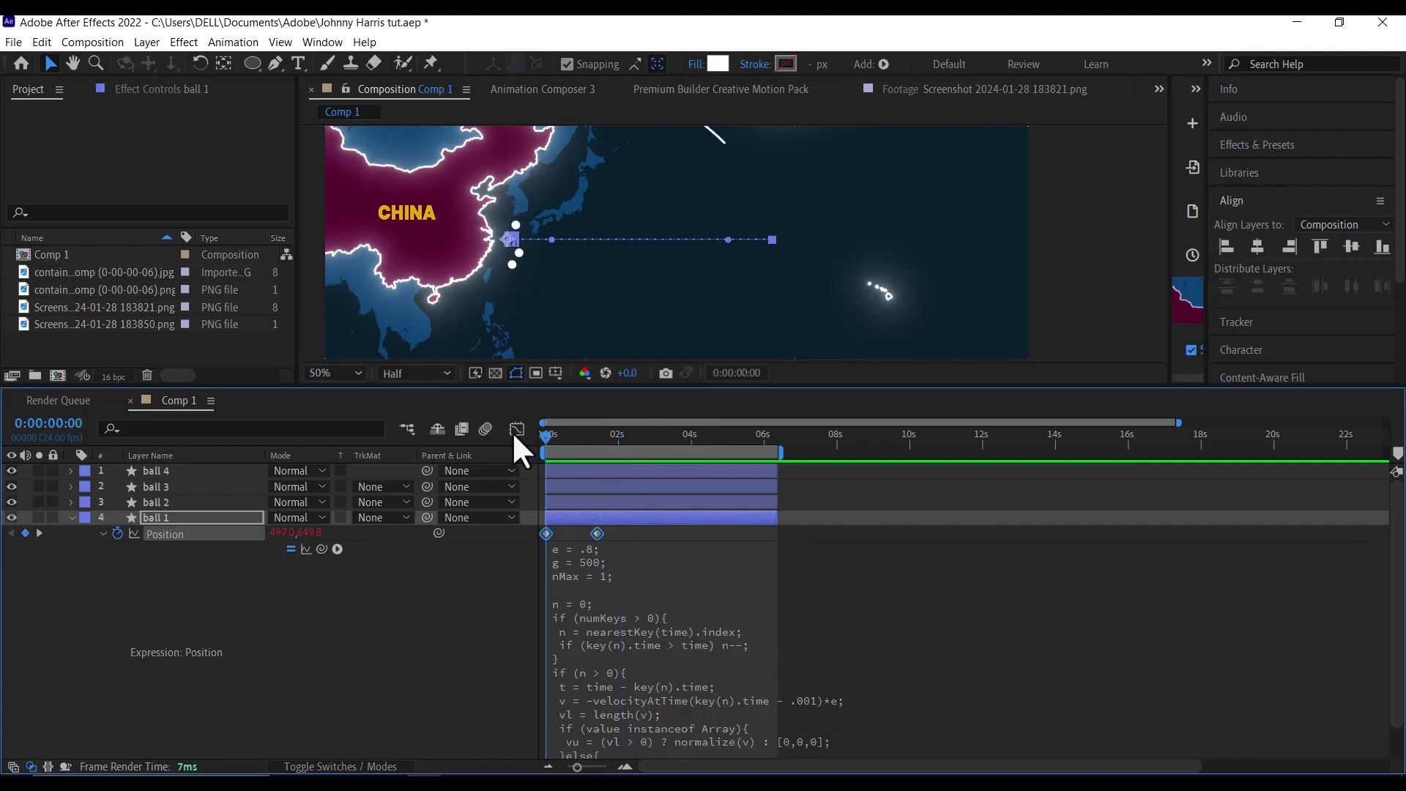
{"action": "key", "text": "space"}
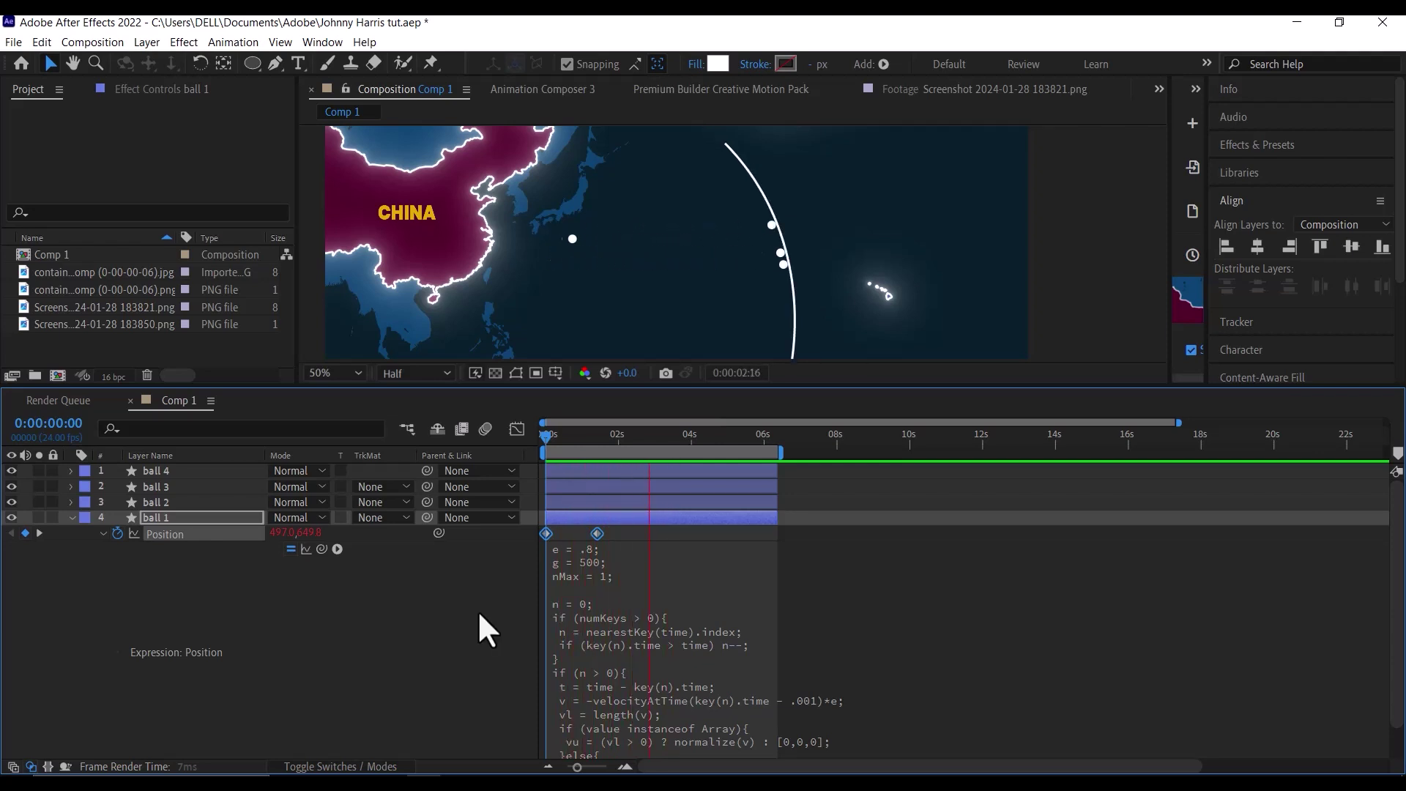
{"action": "key", "text": "space"}
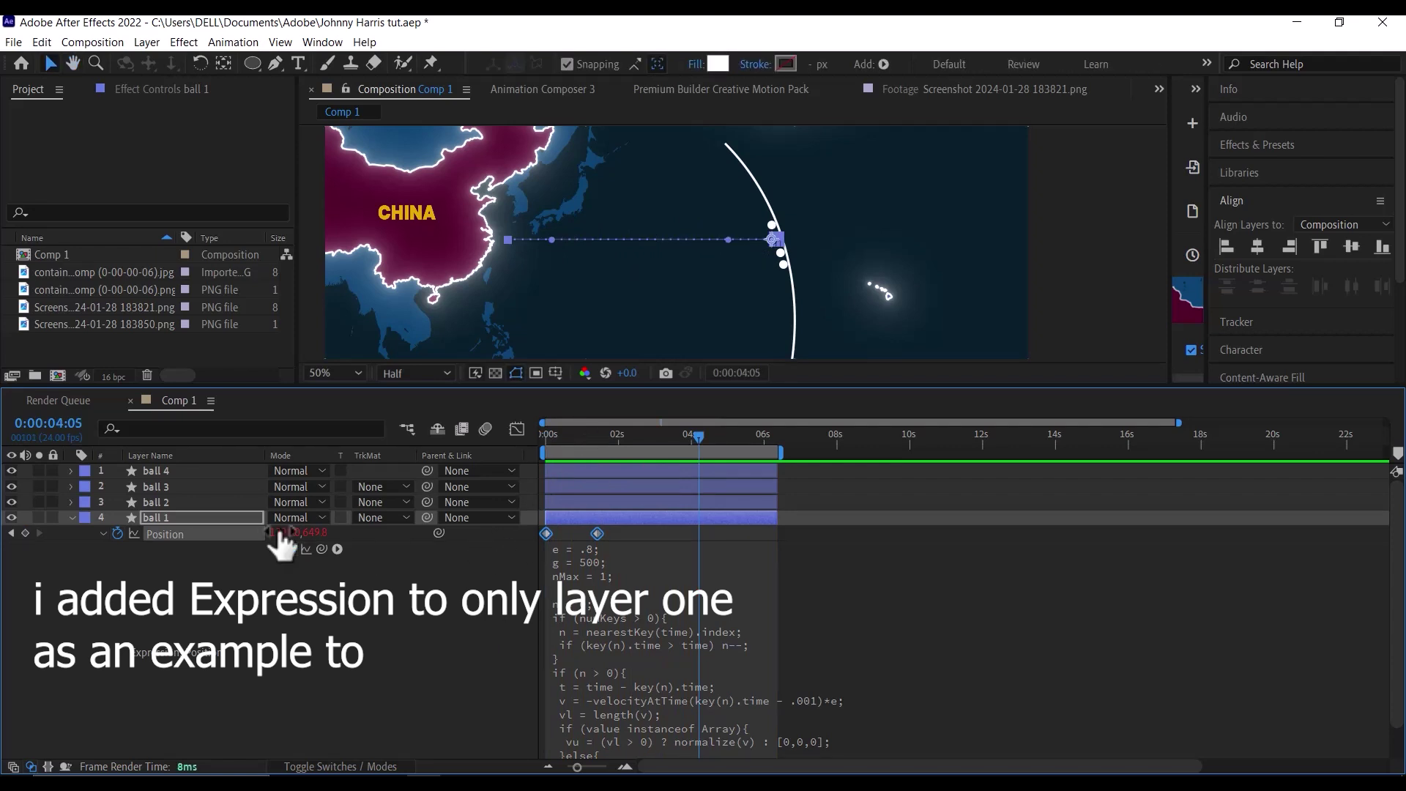
{"action": "key", "text": "u"}
{"action": "left_click_drag", "start_coordinate": [552, 437], "coordinate": [518, 433]}
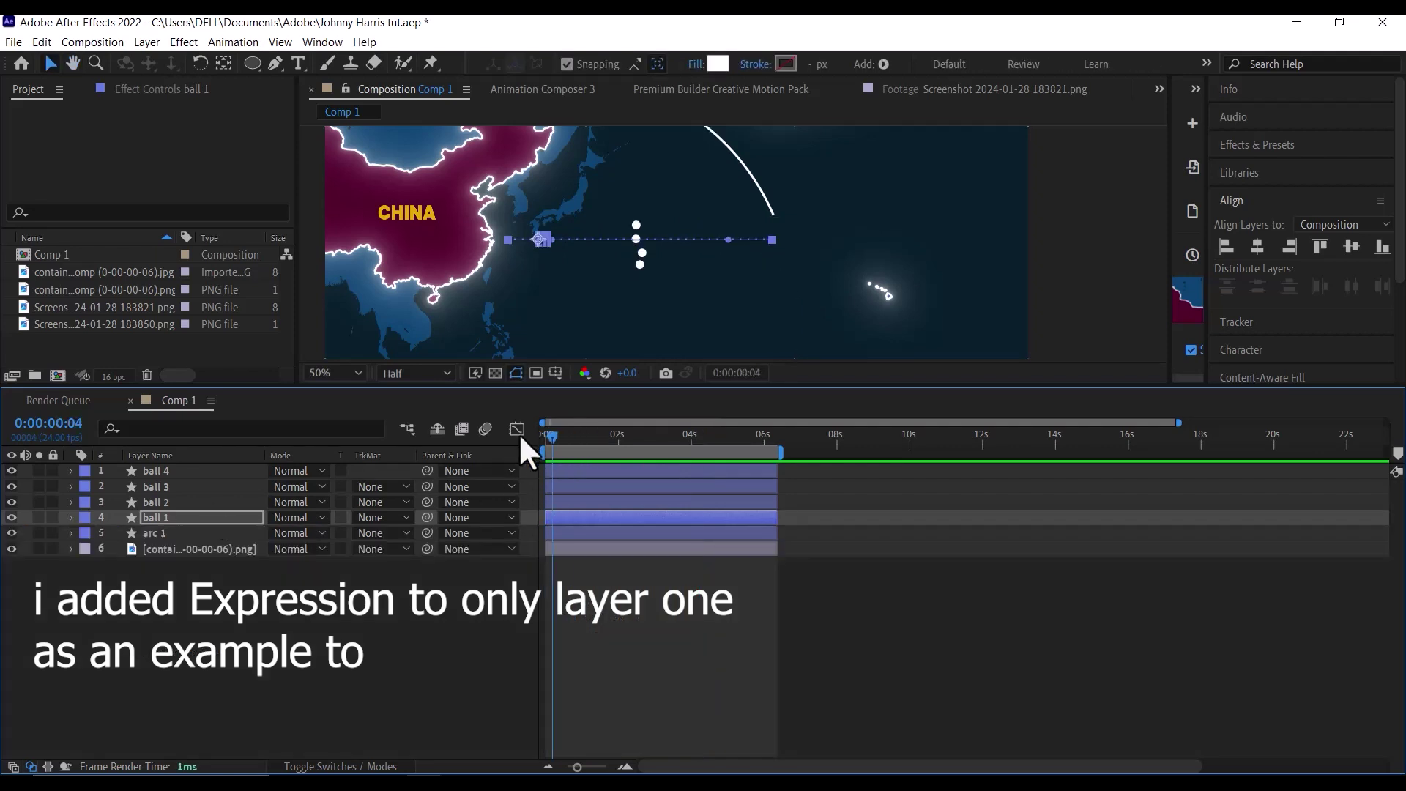
{"action": "key", "text": "space"}
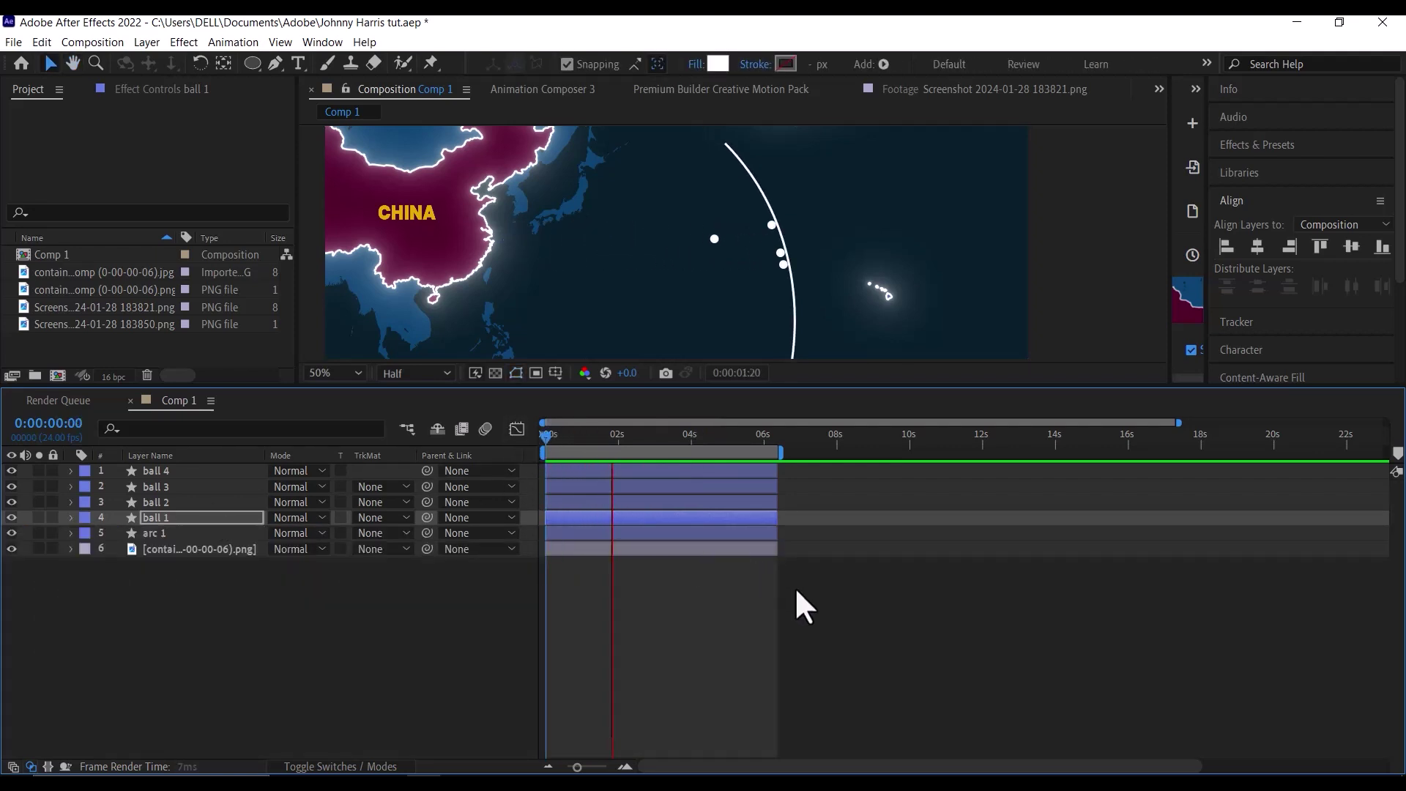
{"action": "key", "text": "space"}
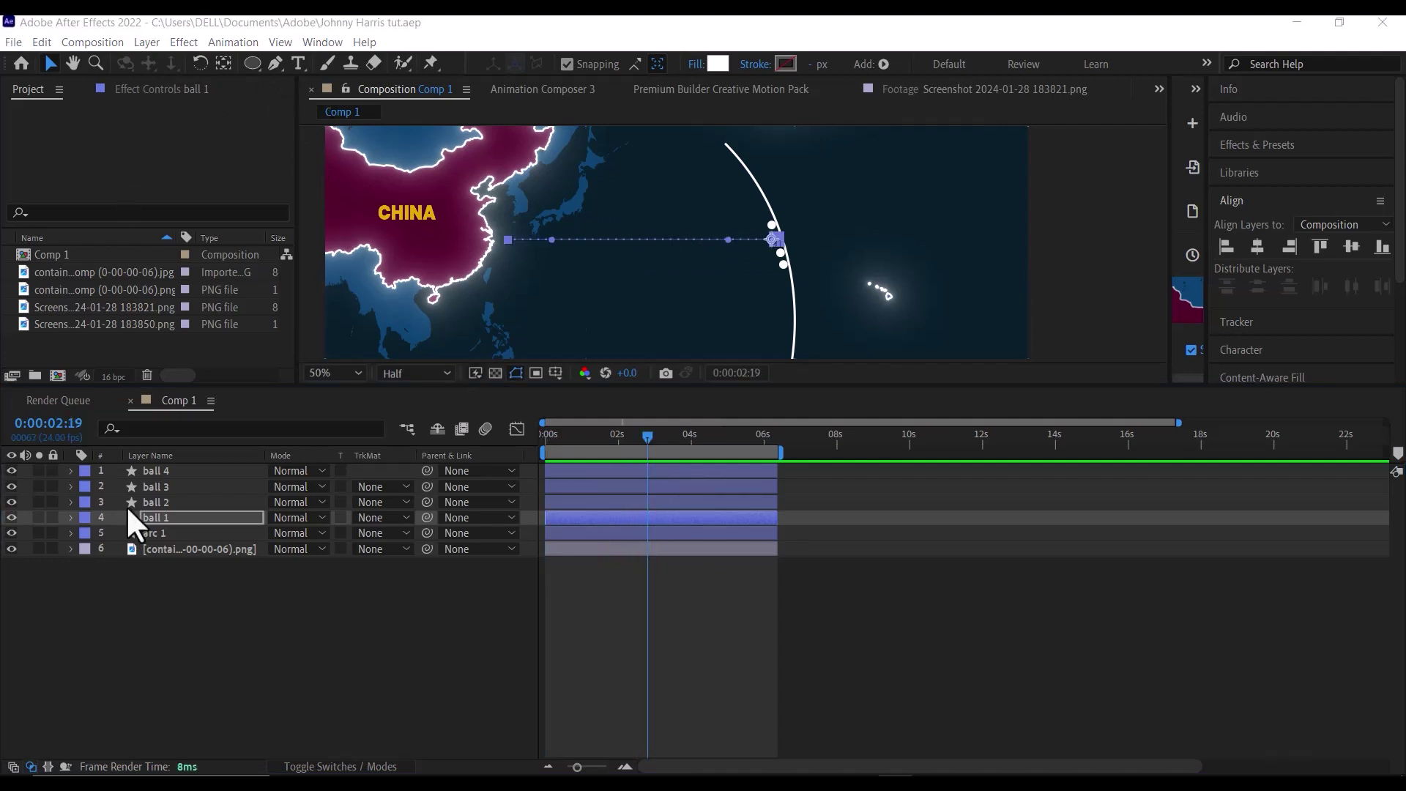
At 0:00:05:10, keyframe all four balls' Position back horizontally towards China's coast
{"action": "left_click", "coordinate": [166, 469], "text": "shift"}
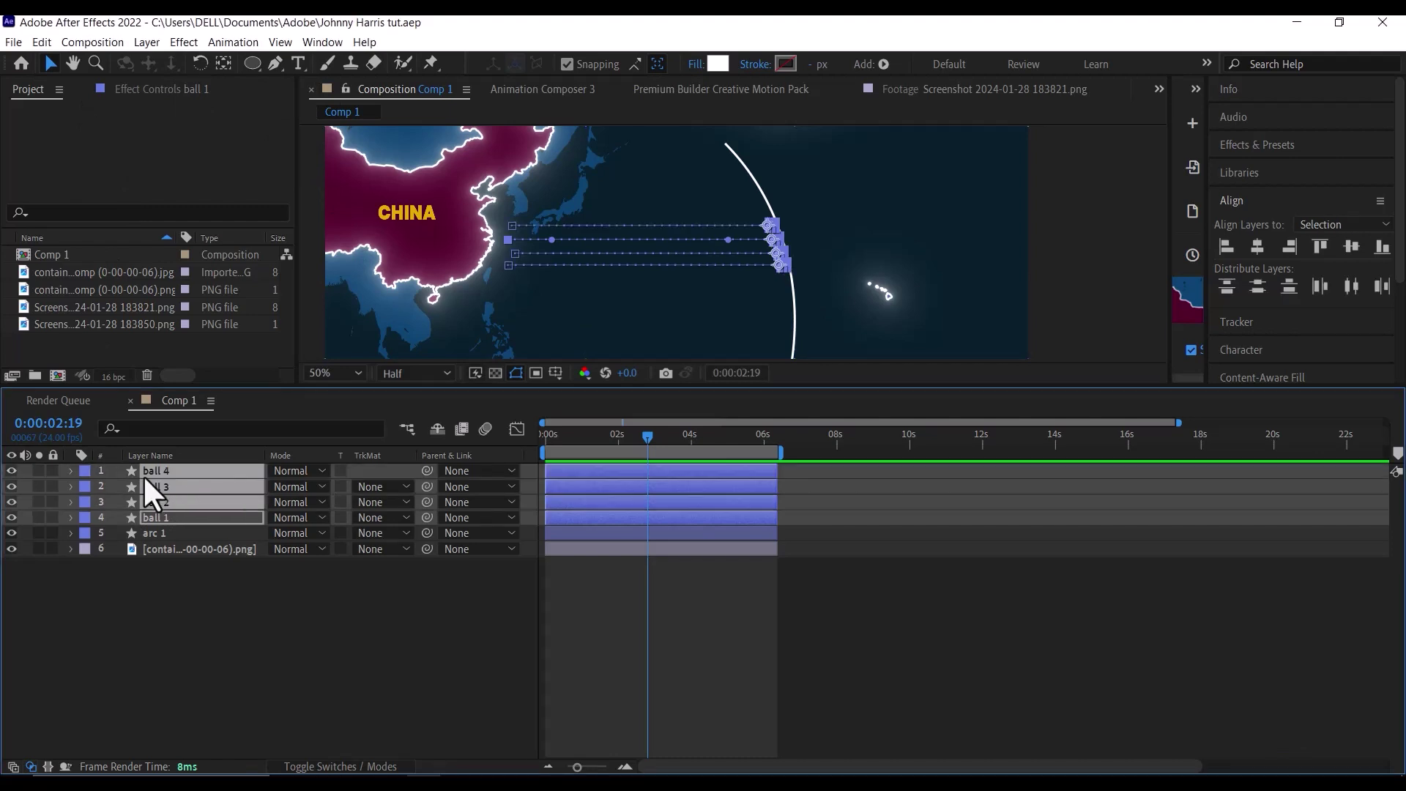
{"action": "key", "text": "p"}
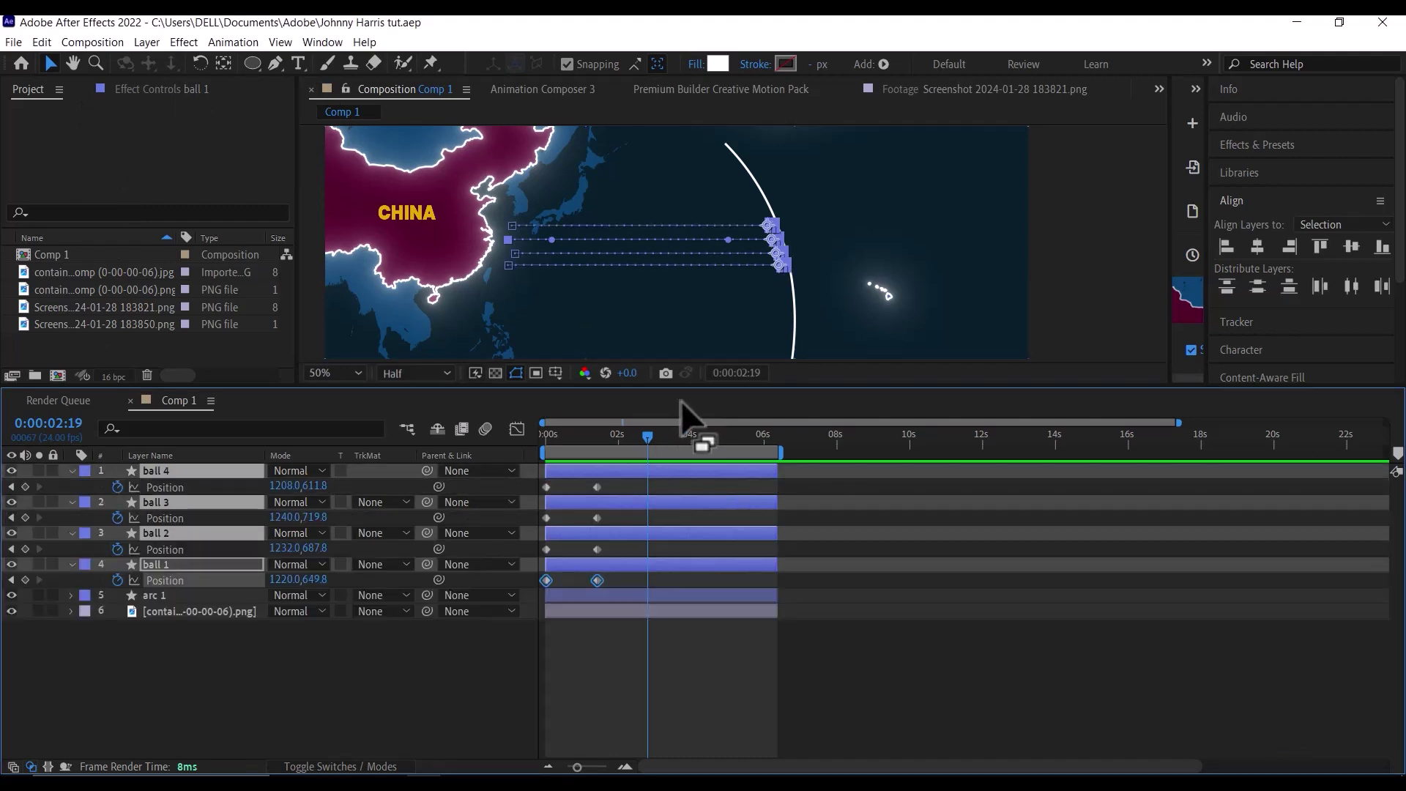
{"action": "left_click_drag", "start_coordinate": [649, 435], "coordinate": [736, 435]}
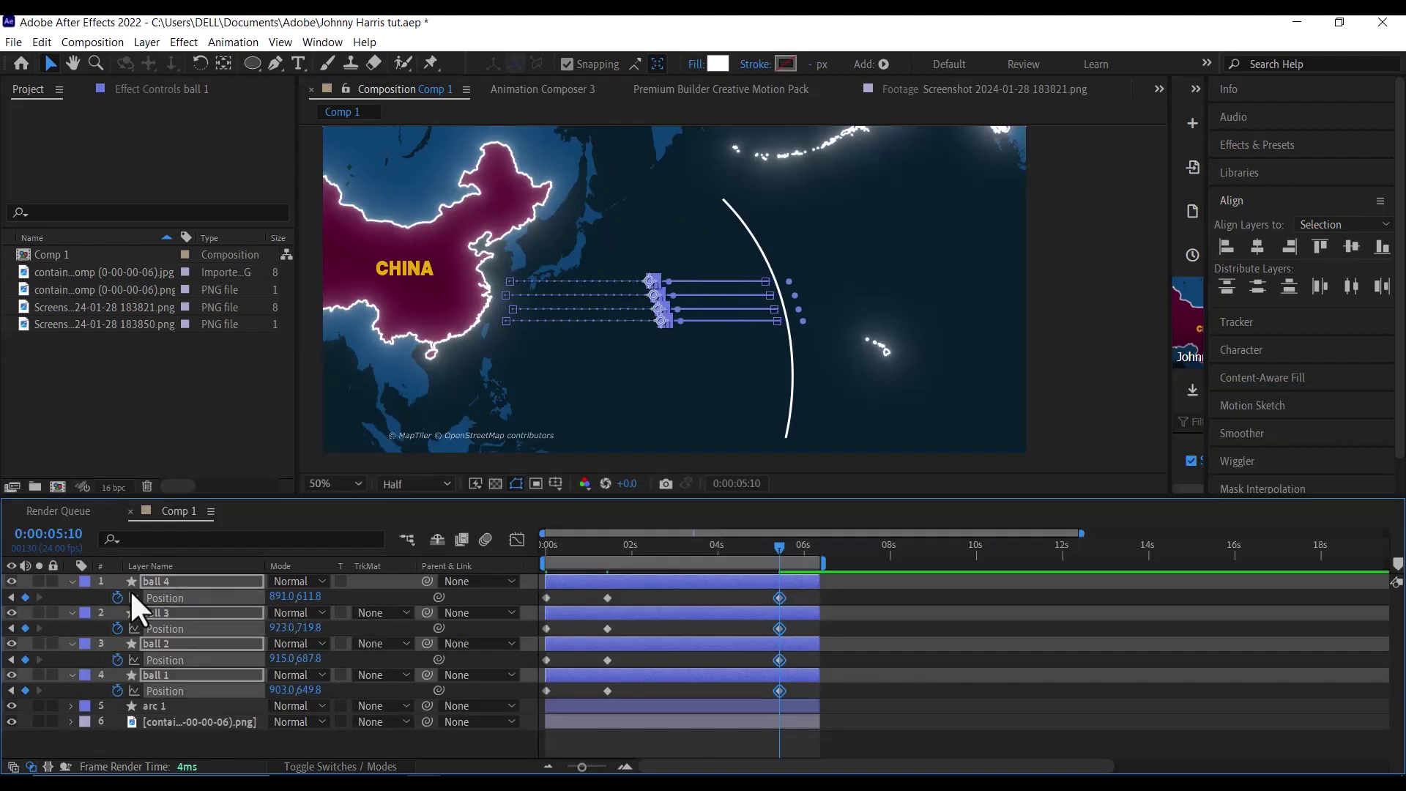
{"action": "left_click_drag", "start_coordinate": [277, 597], "coordinate": [335, 684]}
{"action": "left_click", "coordinate": [316, 741]}
Vary the balls' final keyframes by adjusting ball 3's vertical position and the horizontal positions of ball 1 and ball 4
{"action": "left_click_drag", "start_coordinate": [315, 629], "coordinate": [303, 634]}
{"action": "left_click_drag", "start_coordinate": [282, 689], "coordinate": [298, 688]}
{"action": "left_click_drag", "start_coordinate": [282, 597], "coordinate": [310, 595]}
End the work area at the balls' final keyframes and preview the animation from the start
{"action": "key", "text": "Page_Up"}
{"action": "key", "text": "n"}
{"action": "left_click", "coordinate": [546, 545]}
{"action": "key", "text": "space"}
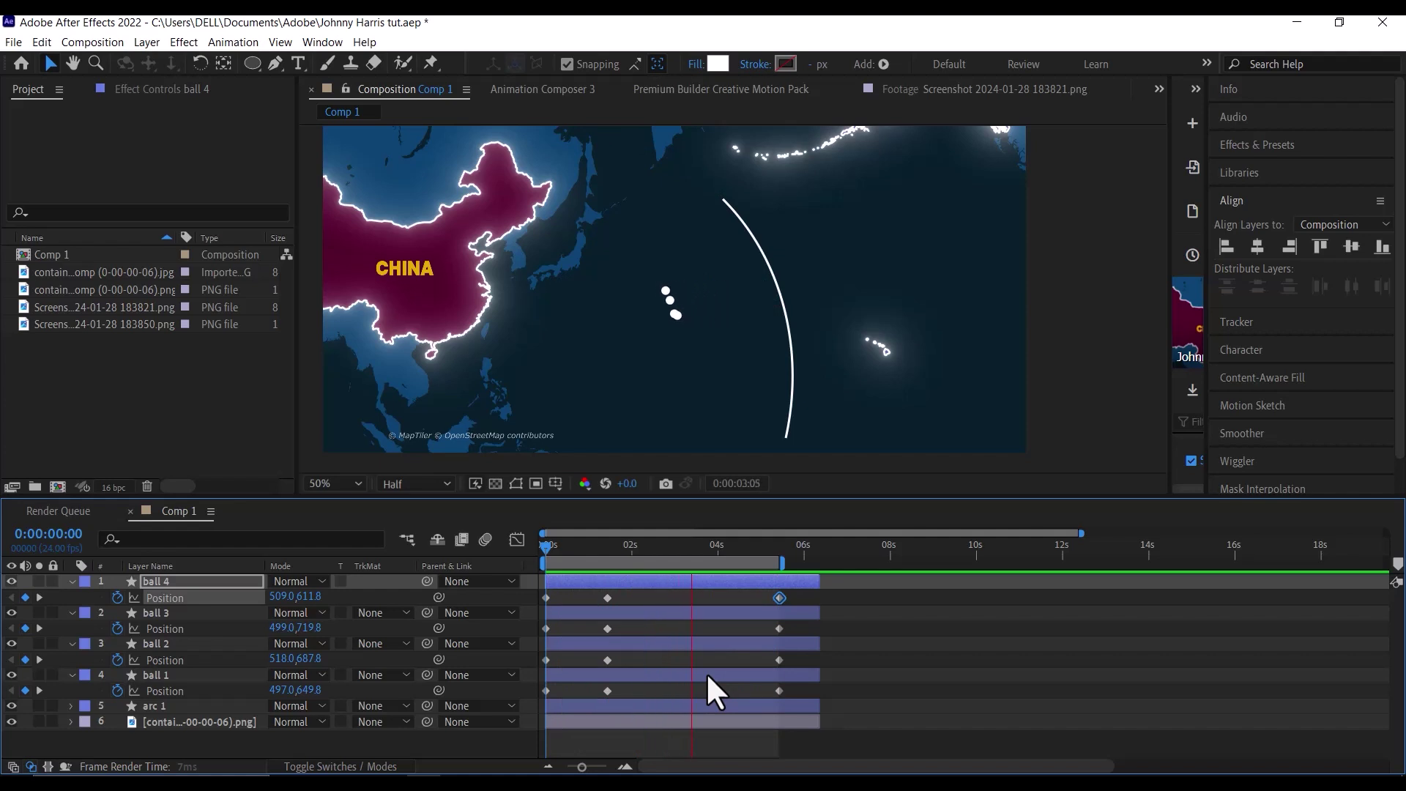
{"action": "key", "text": "space"}
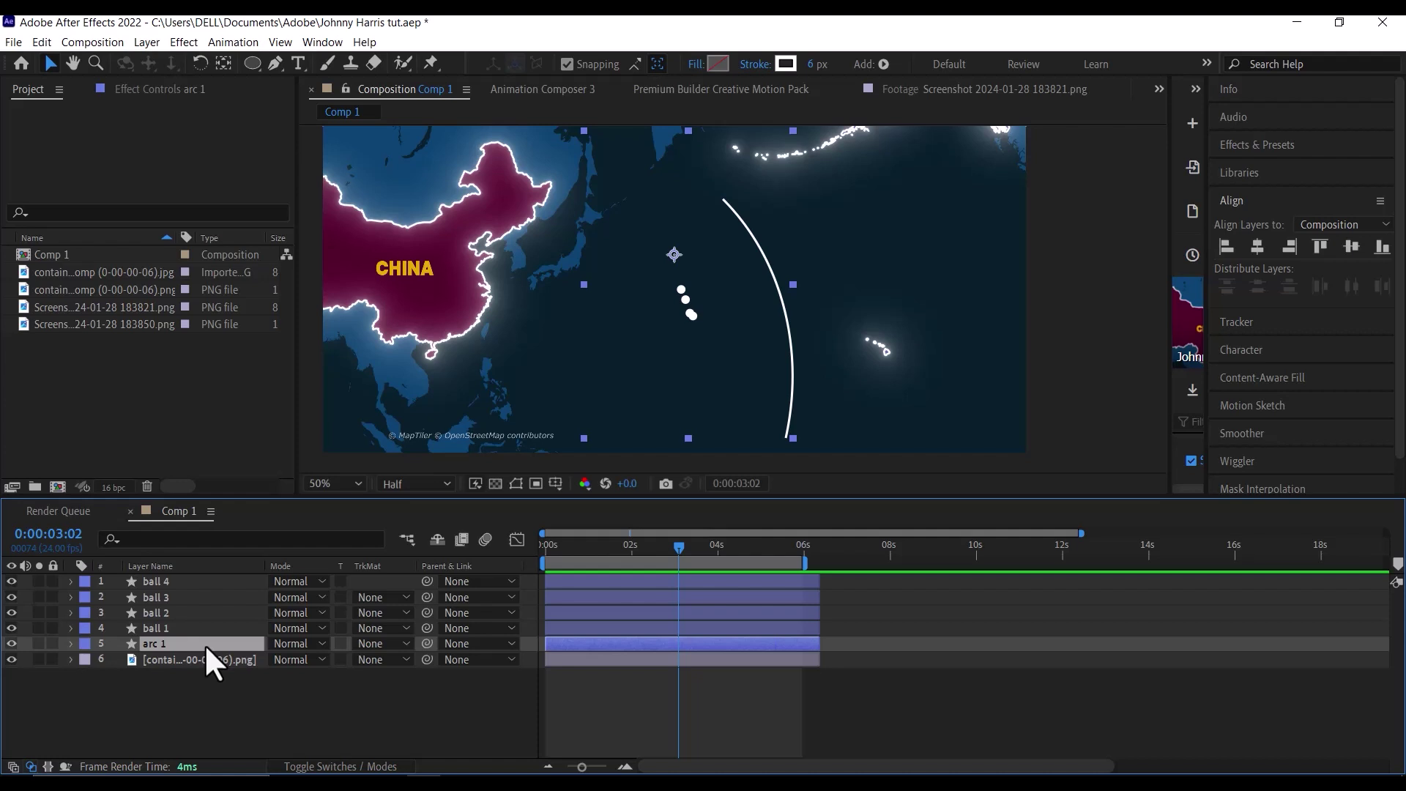
Duplicate the arc 1 layer three times so there are four arc layers
{"action": "key", "text": "ctrl+d"}
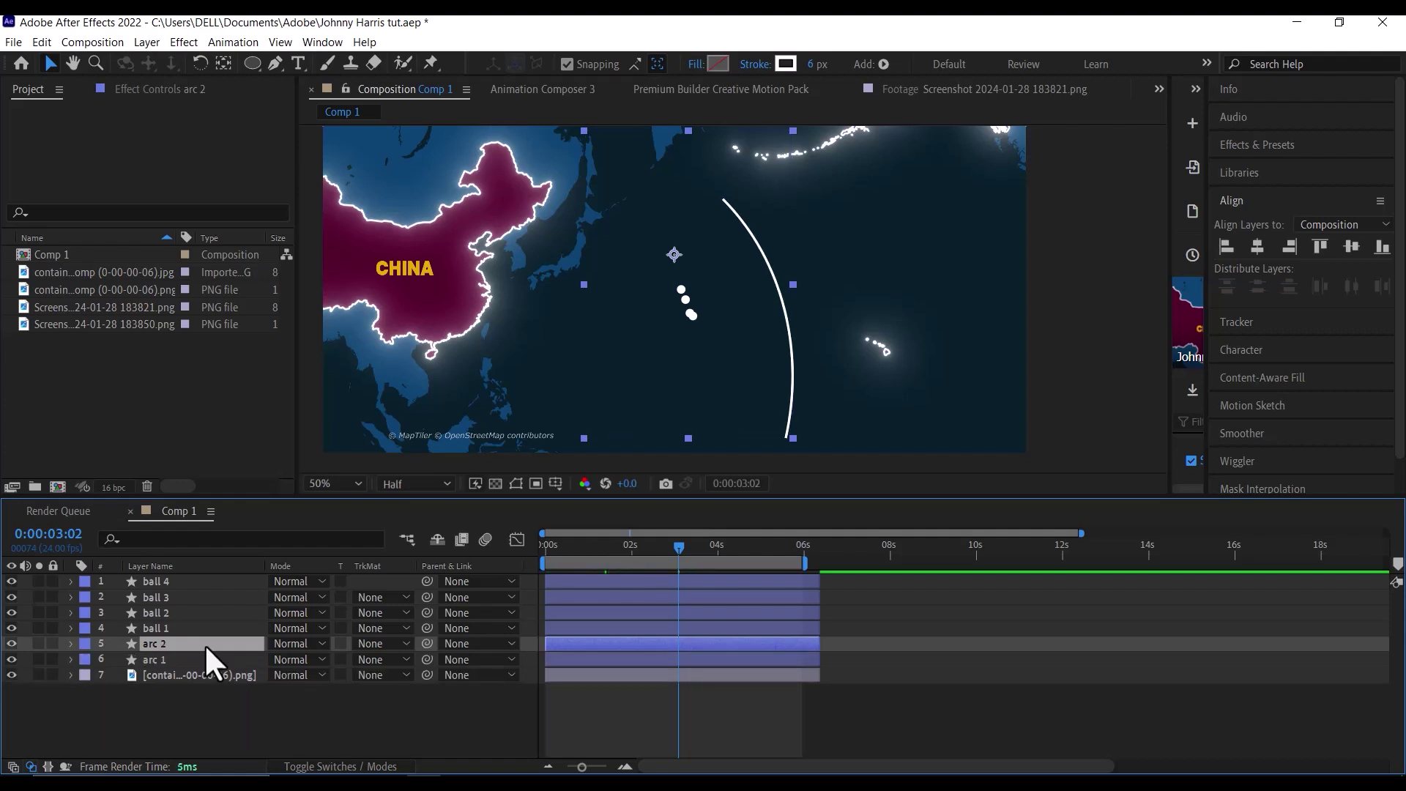
{"action": "key", "text": "ctrl+d"}
{"action": "key", "text": "ctrl+d"}
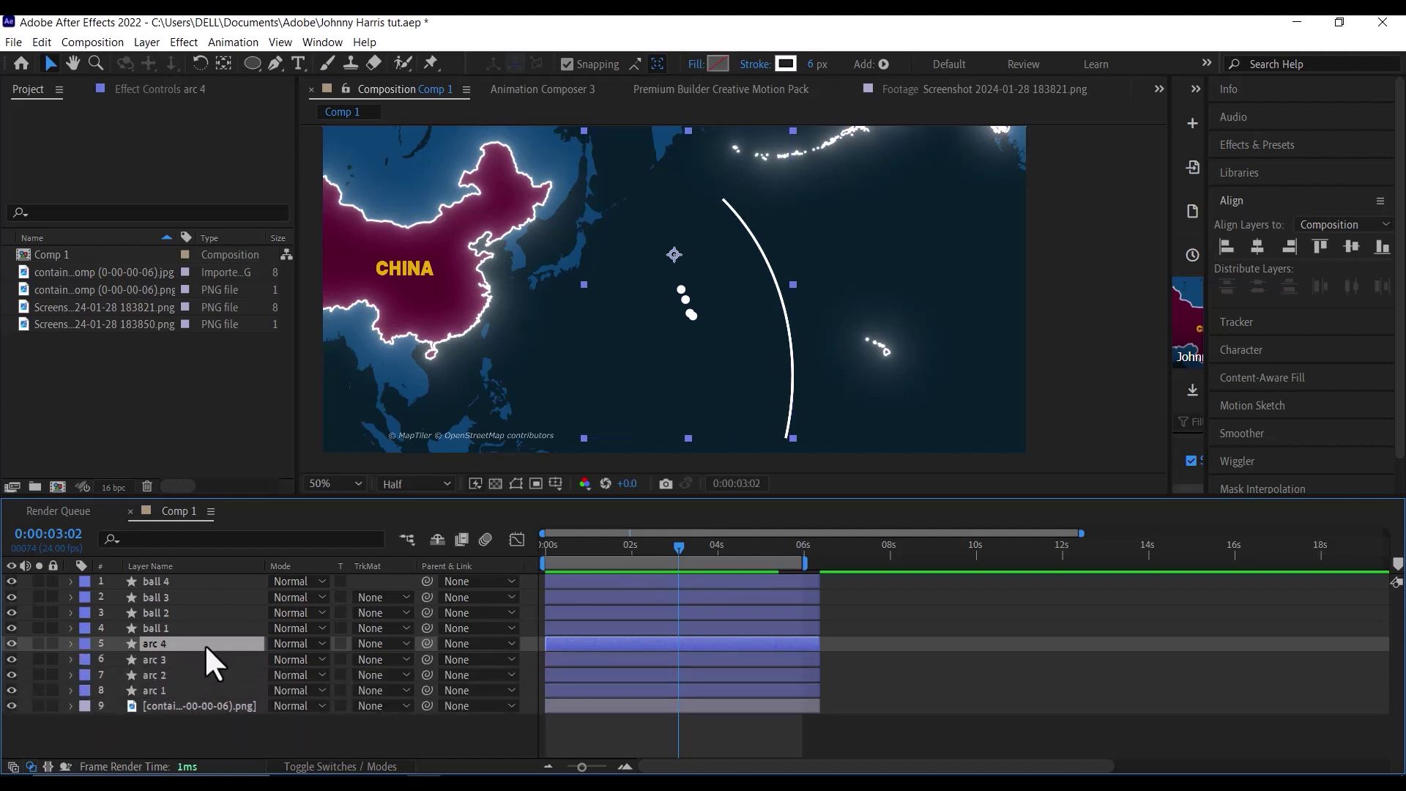
Fade the duplicated arcs progressively by setting Opacity to 18% for arc 4, 42% for arc 3 and 70% for arc 2
{"action": "left_click", "coordinate": [179, 669]}
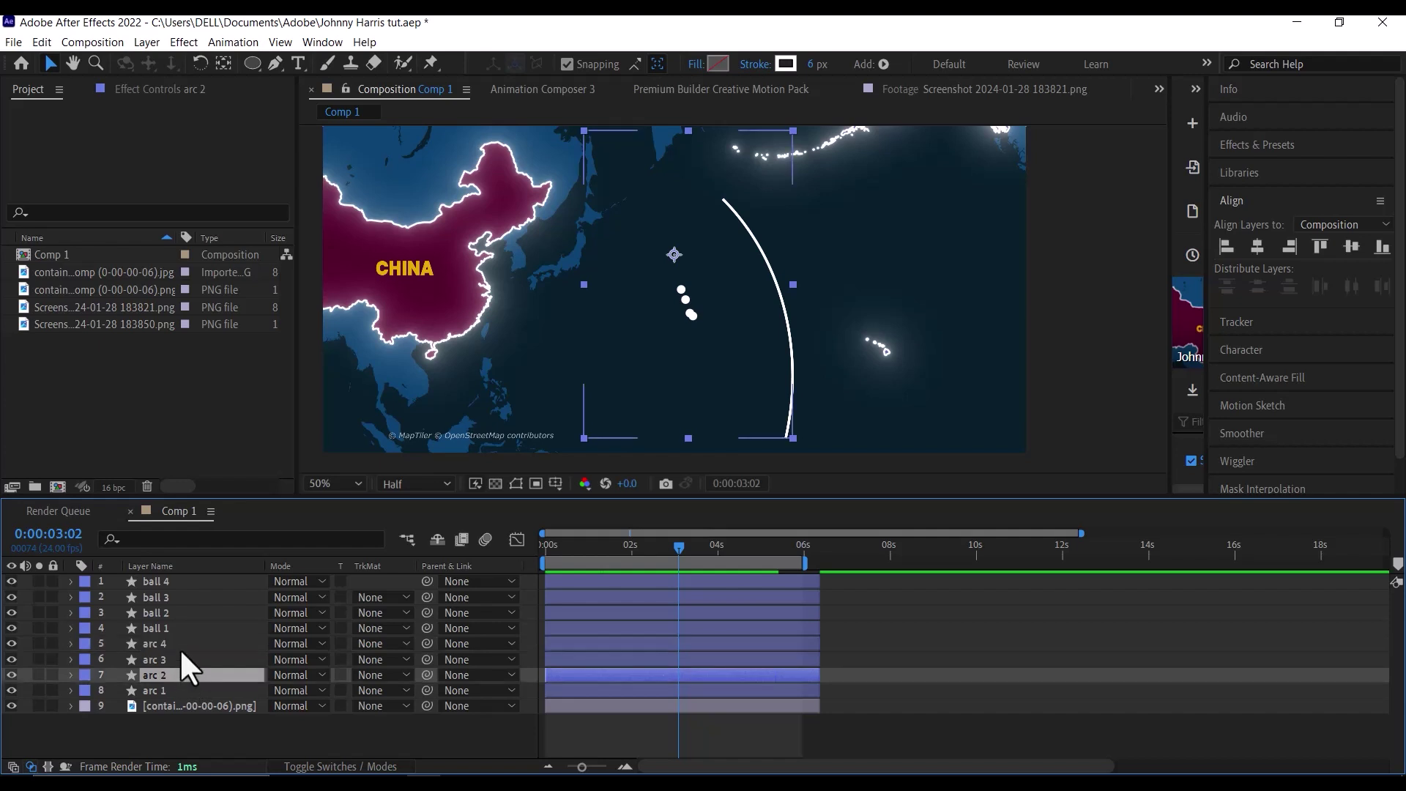
{"action": "left_click", "coordinate": [180, 644], "text": "shift"}
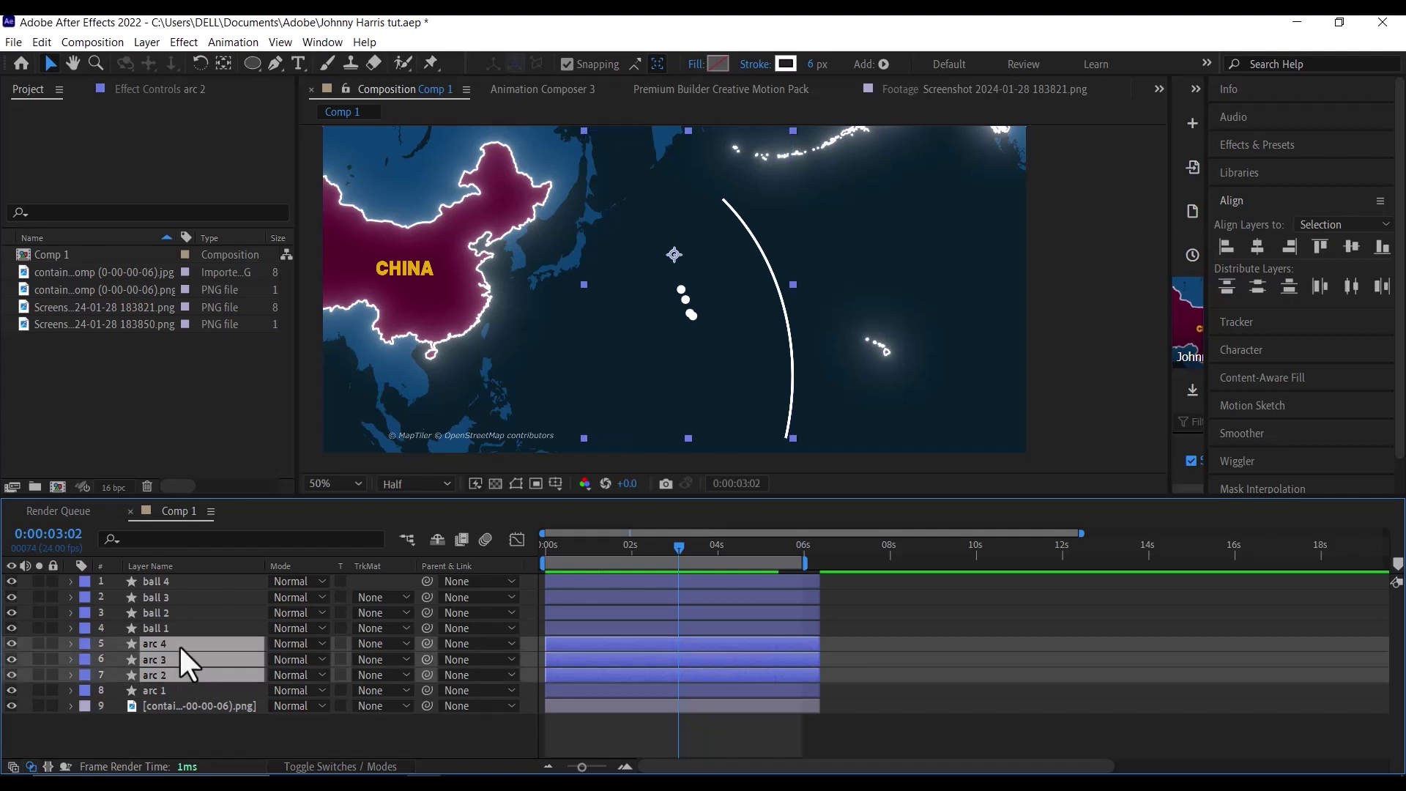
{"action": "key", "text": "t"}
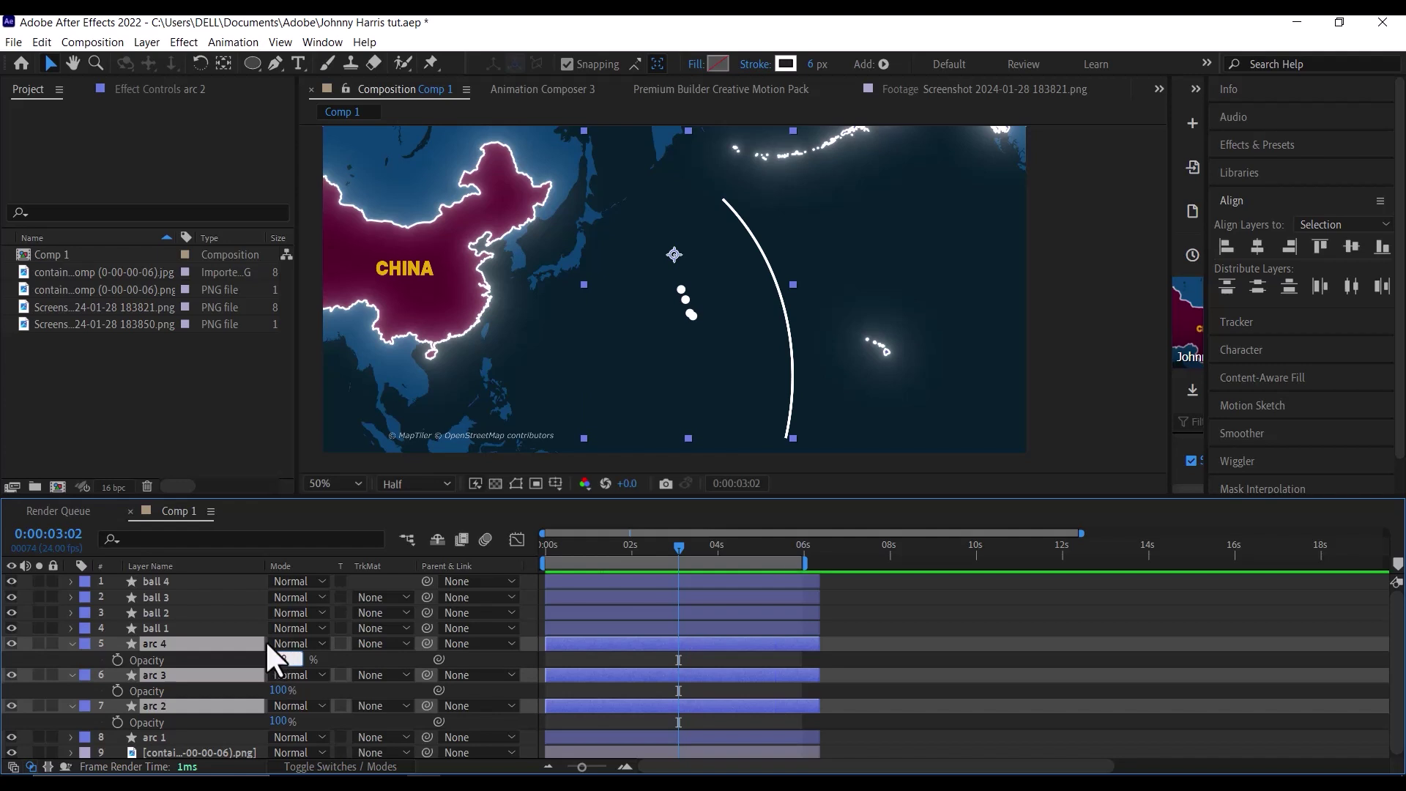
{"action": "left_click", "coordinate": [247, 657]}
{"action": "left_click", "coordinate": [279, 689]}
{"action": "double_click", "coordinate": [279, 689]}
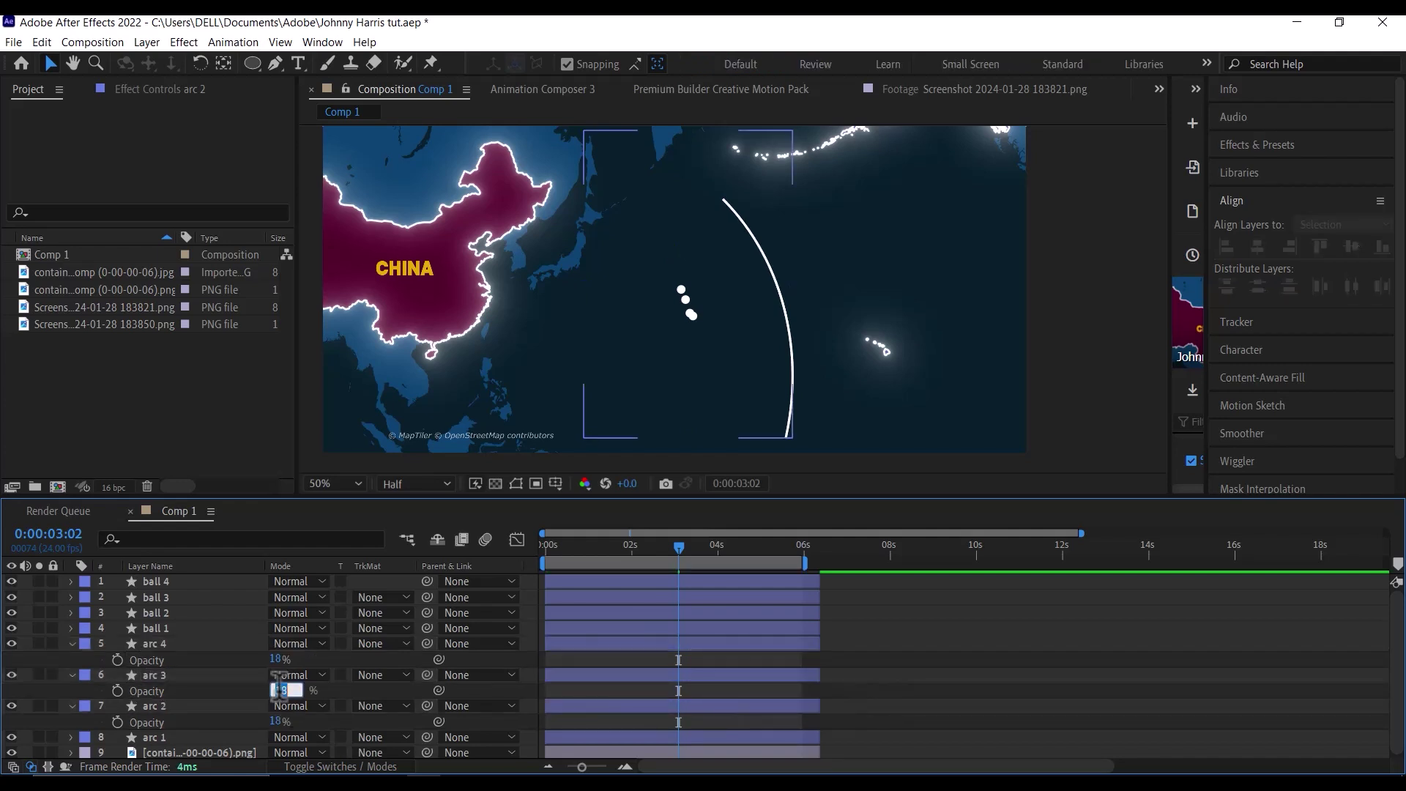
{"action": "type", "text": "42"}
{"action": "key", "text": "Return"}
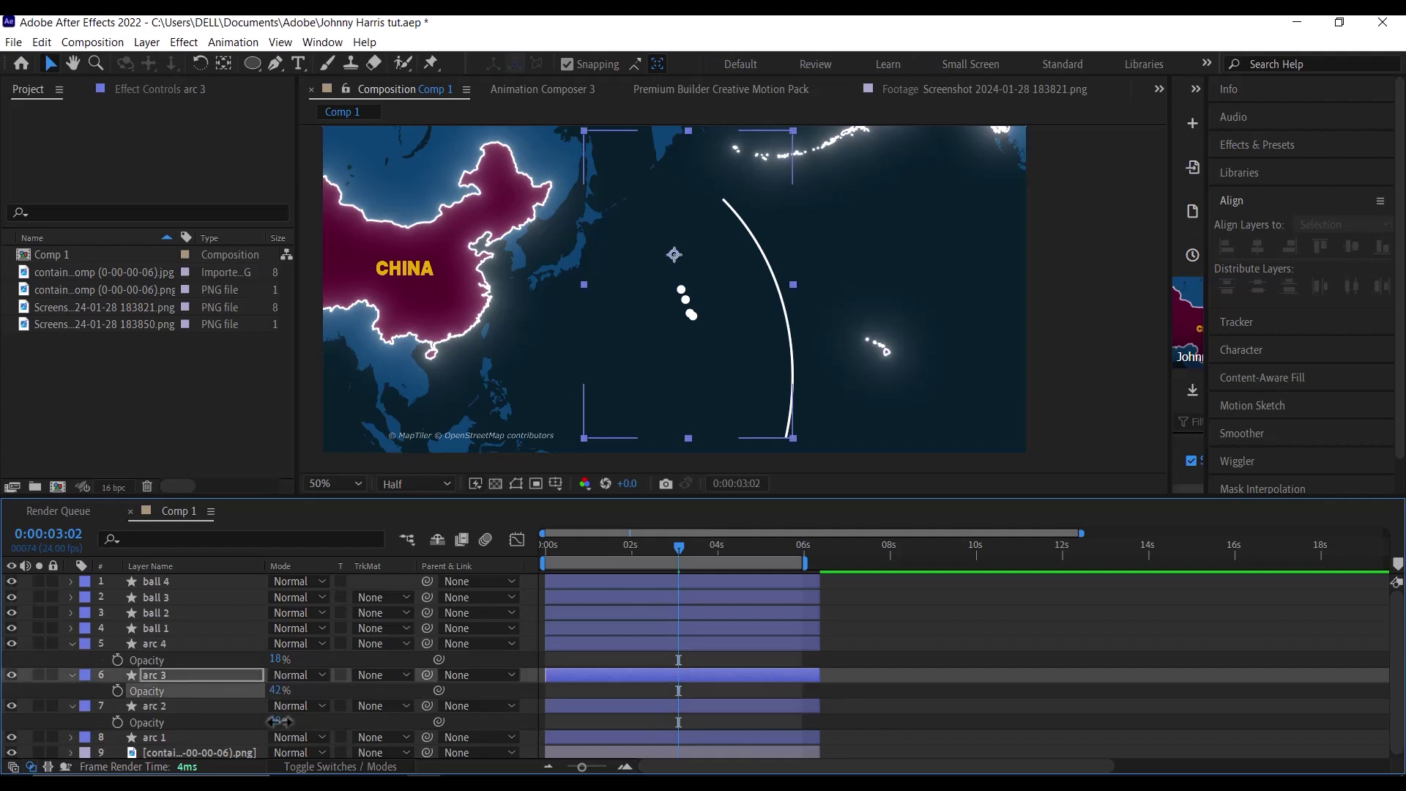
{"action": "left_click", "coordinate": [280, 721]}
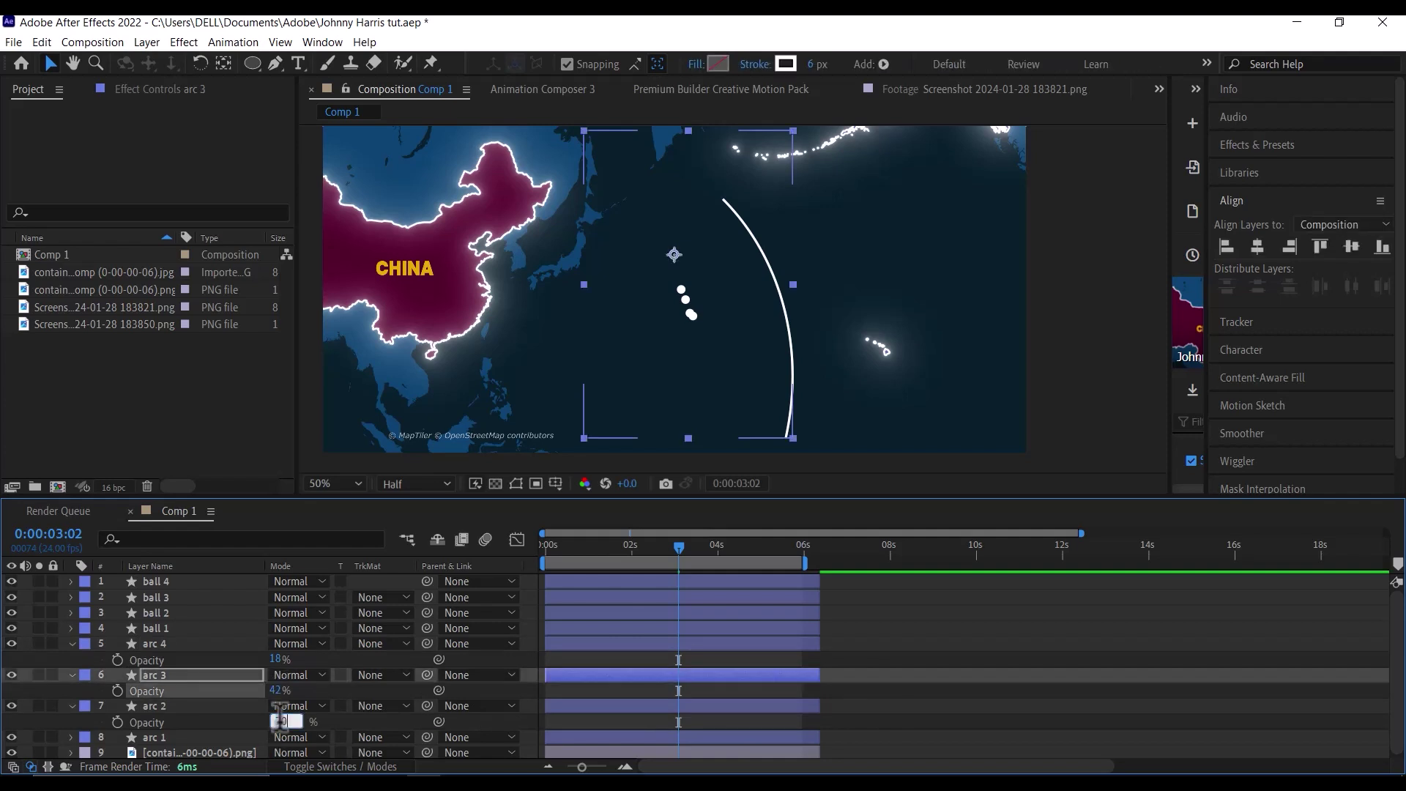
{"action": "type", "text": "70"}
{"action": "key", "text": "Return"}
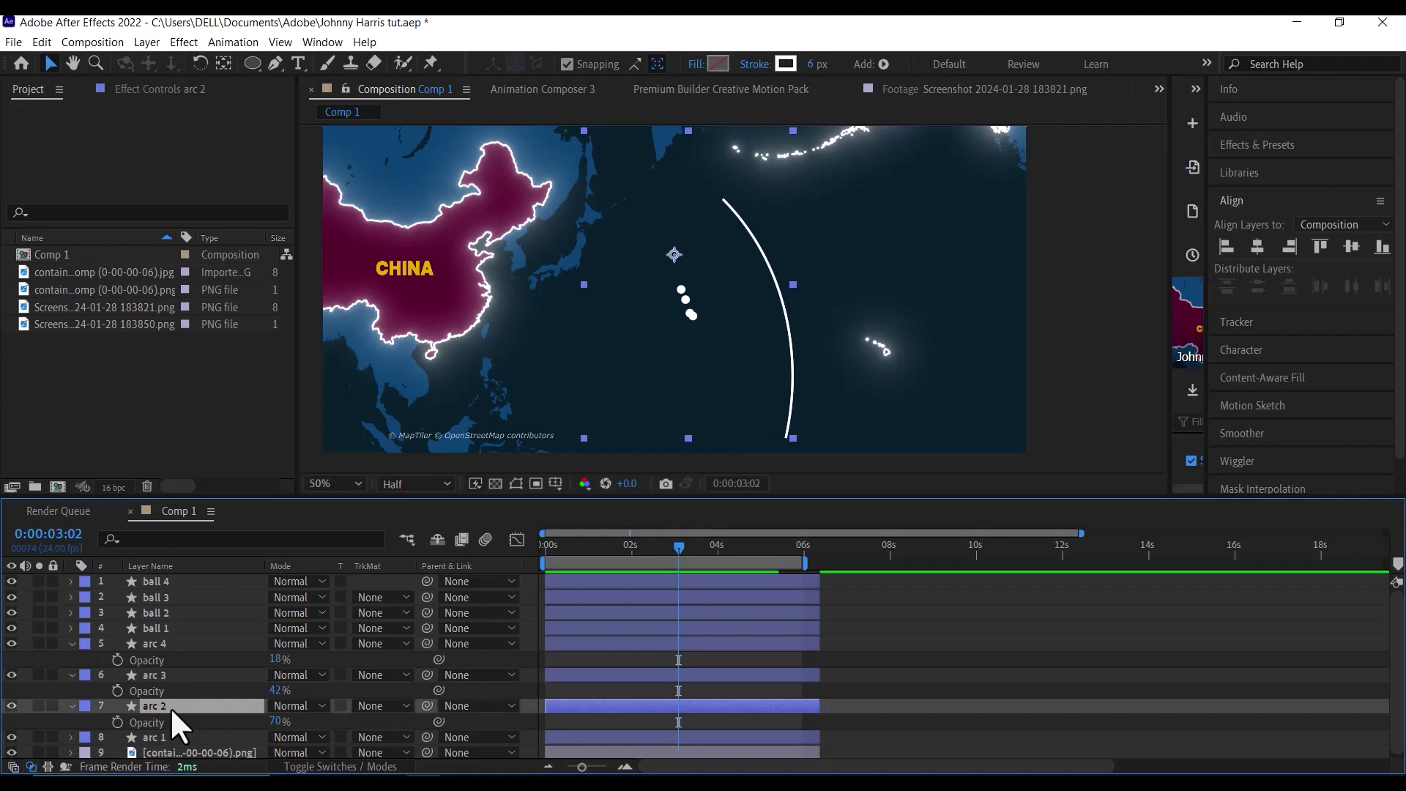
Add Position keyframes to arc 2, arc 3 and arc 4 at 0:00:01:09
{"action": "left_click", "coordinate": [166, 643], "text": "shift"}
{"action": "key", "text": "p"}
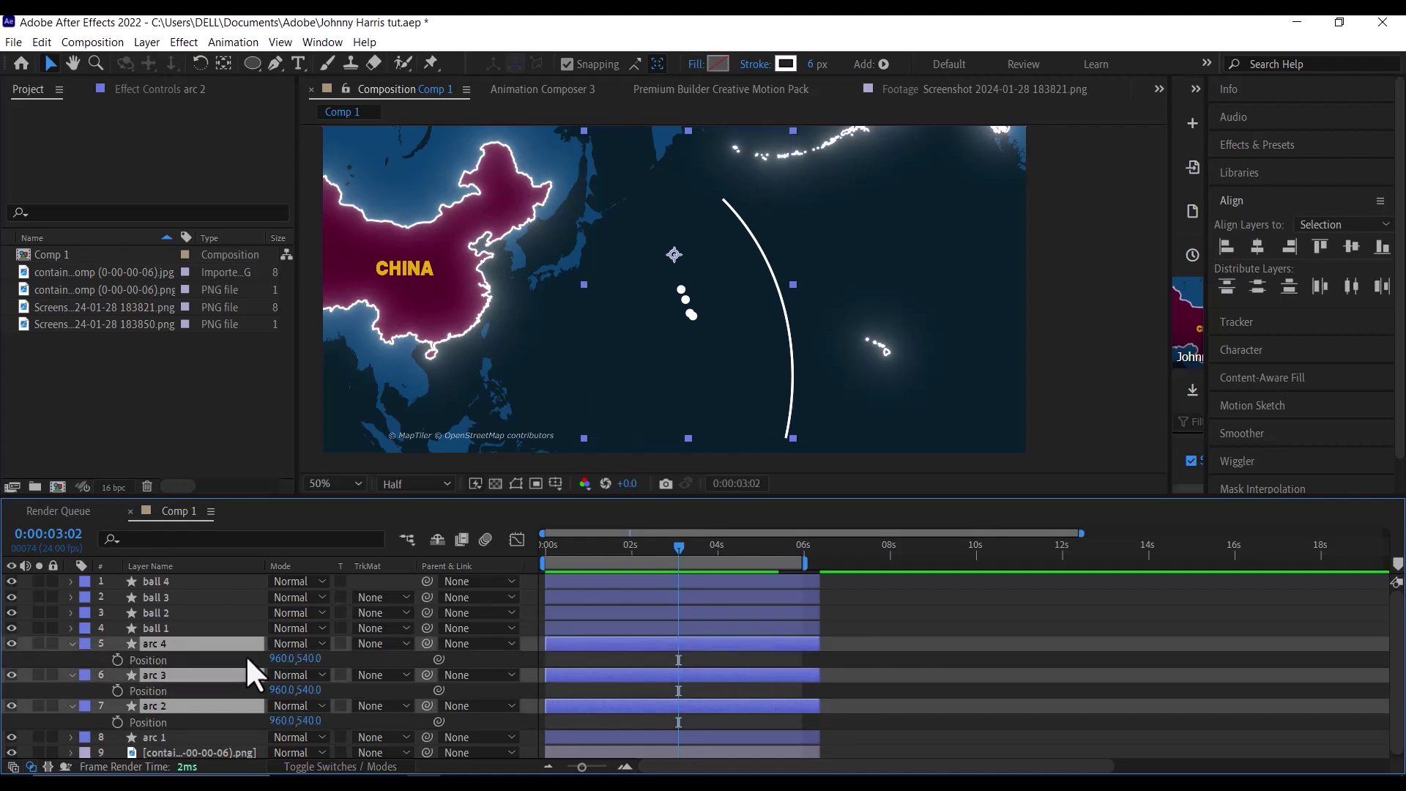
{"action": "left_click_drag", "start_coordinate": [678, 546], "coordinate": [604, 572]}
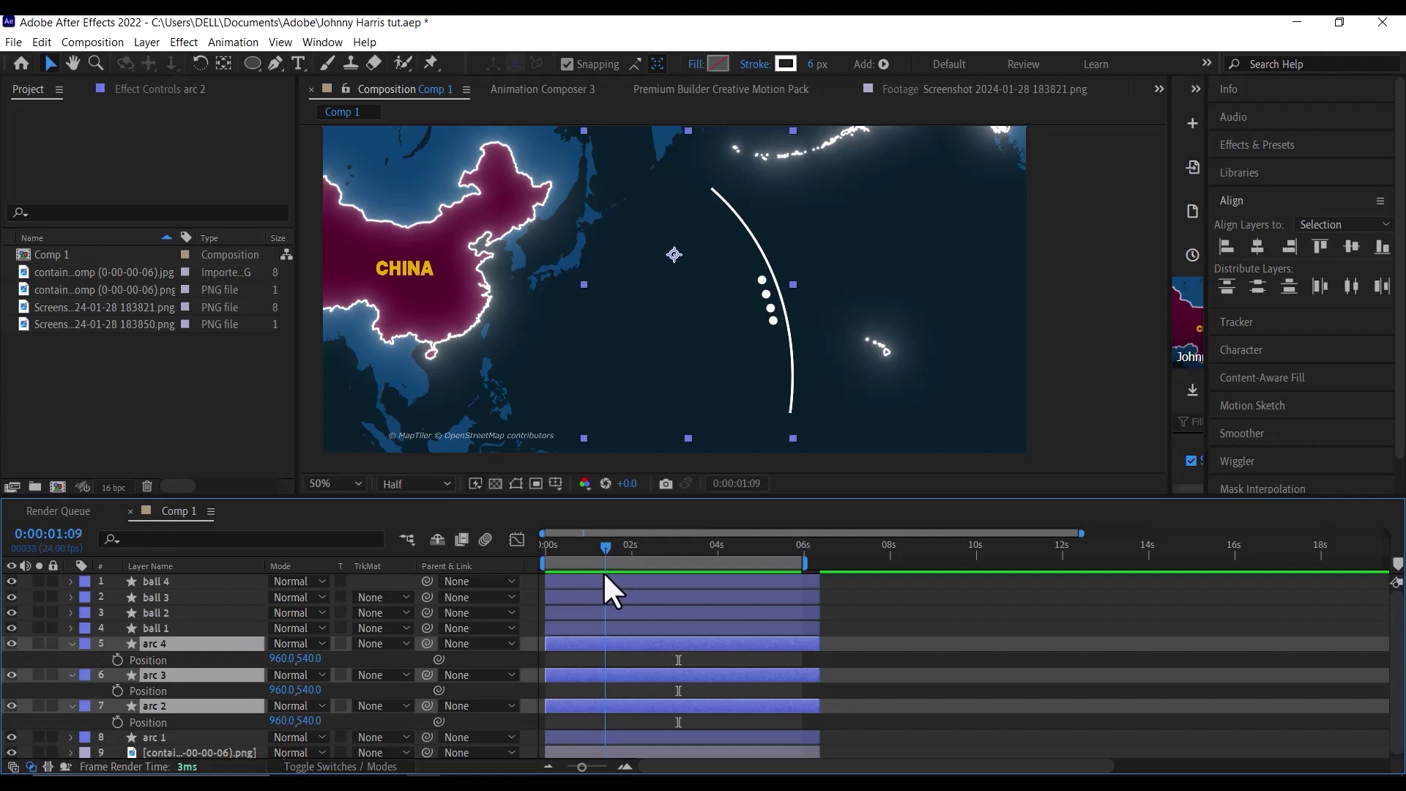
{"action": "left_click", "coordinate": [117, 659]}
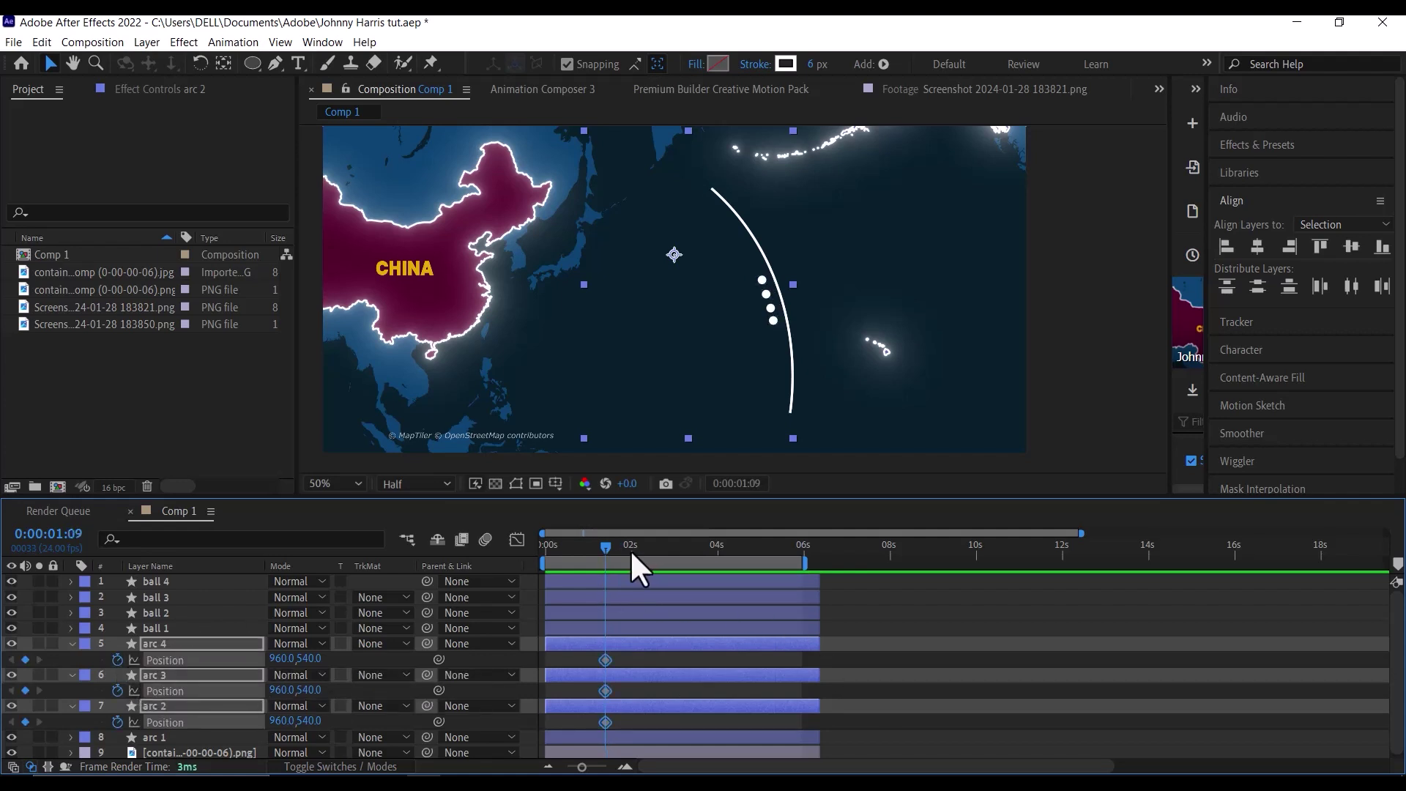
At 0:00:05:15, spread the arcs apart with Position 1142, 491 for arc 4, 1081, 524 for arc 3 and 1020, 529 for arc 2
{"action": "left_click_drag", "start_coordinate": [631, 551], "coordinate": [787, 550]}
{"action": "left_click_drag", "start_coordinate": [283, 658], "coordinate": [302, 721]}
{"action": "left_click", "coordinate": [1042, 692]}
Ease the three arcs' Position keyframes and shape their speed graph for a fast start, with about 10% influence at the first keyframes
{"action": "left_click_drag", "start_coordinate": [828, 734], "coordinate": [577, 654]}
{"action": "right_click", "coordinate": [608, 660]}
{"action": "mouse_move", "coordinate": [801, 647]}
{"action": "left_click", "coordinate": [918, 559]}
{"action": "left_click", "coordinate": [516, 541]}
{"action": "left_click_drag", "start_coordinate": [757, 711], "coordinate": [612, 713]}
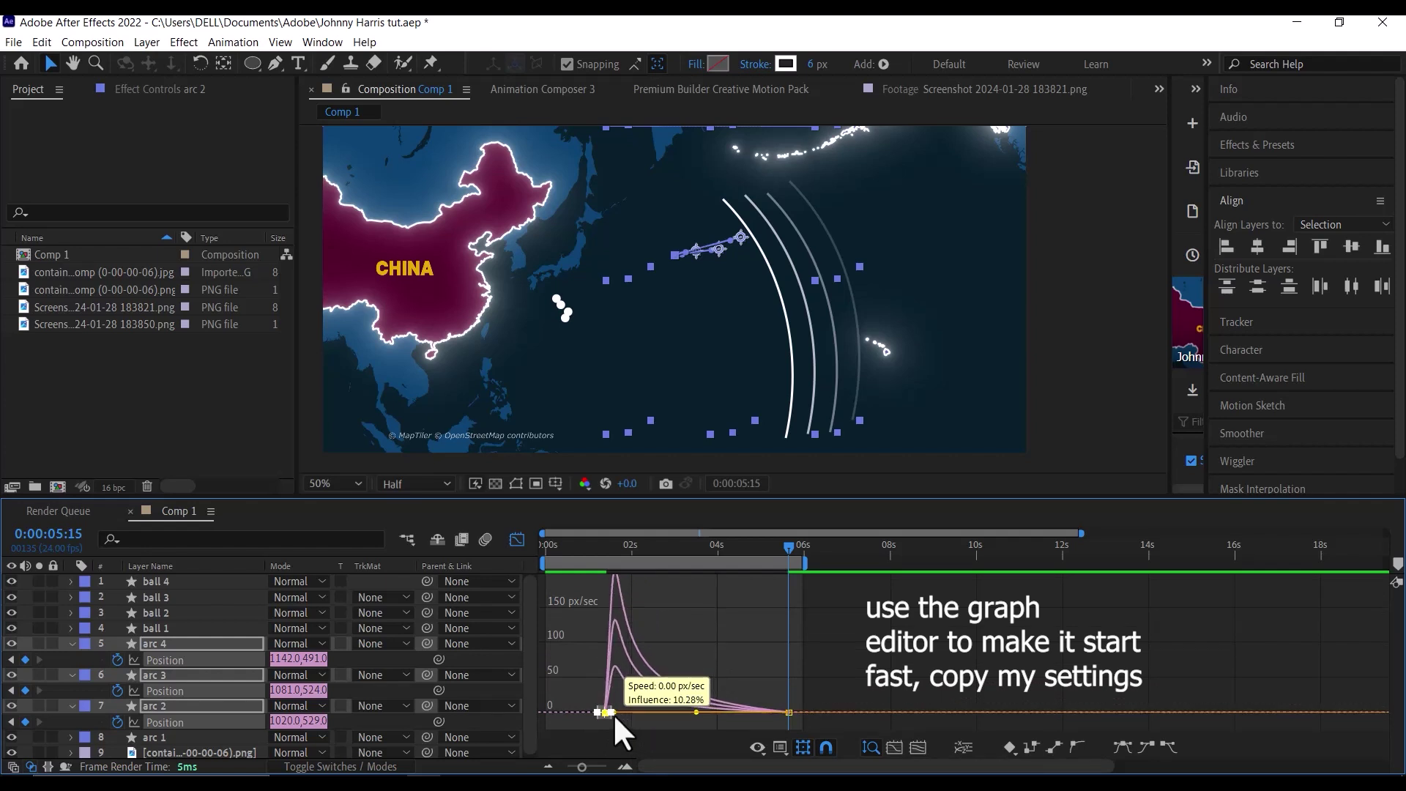
Preview the spreading arcs from the start of the composition
{"action": "left_click", "coordinate": [543, 548]}
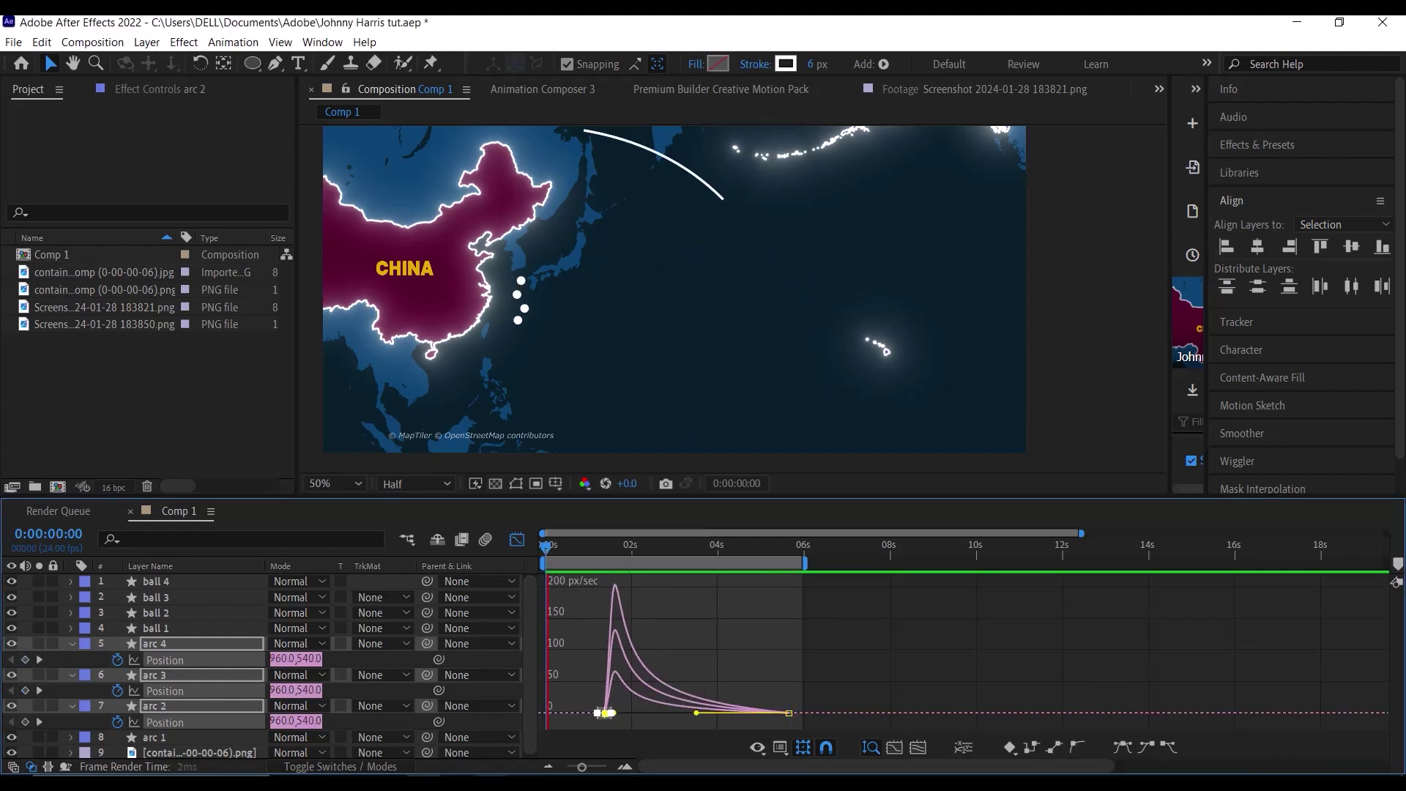
{"action": "key", "text": "space"}
{"action": "key", "text": "space"}
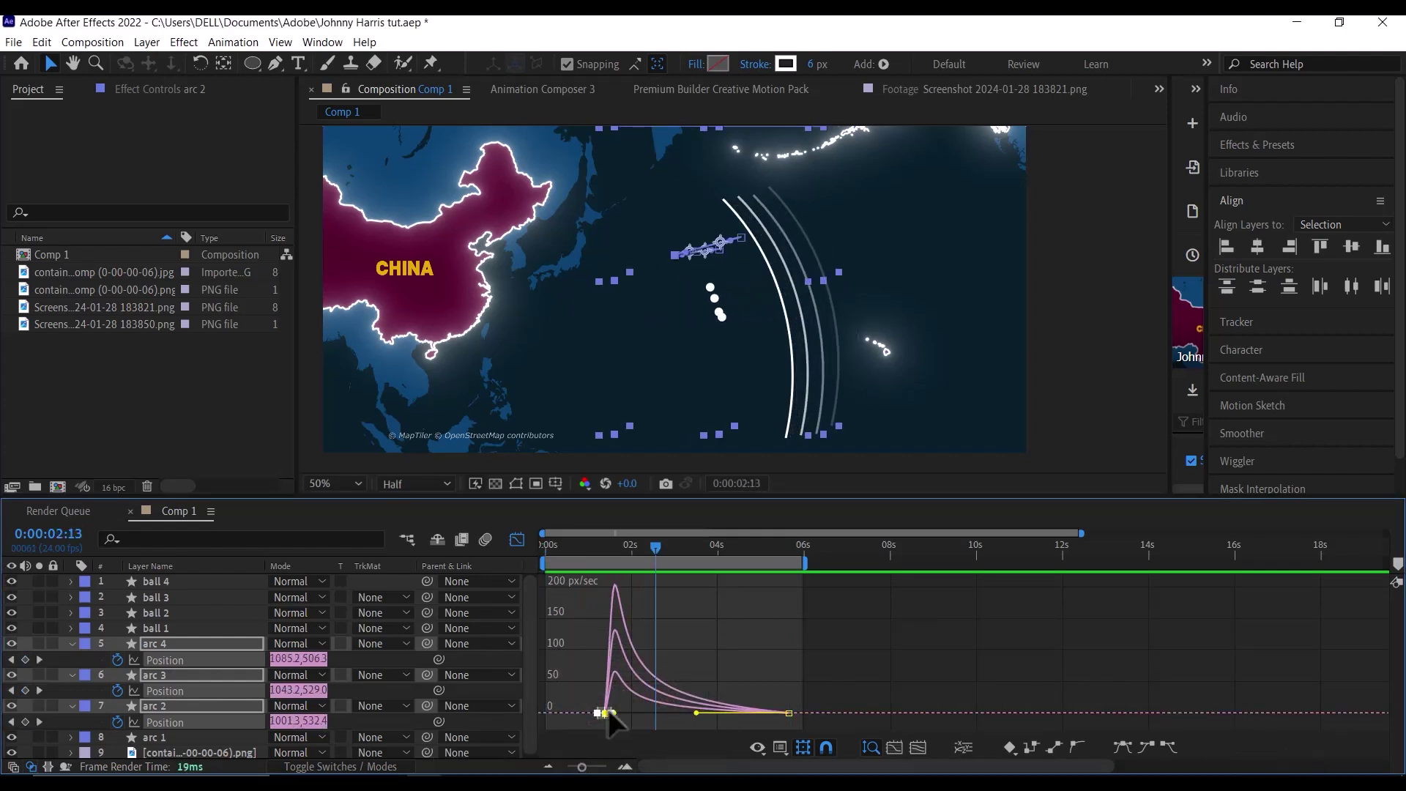
Reduce the first keyframes' influence further in the speed graph so the arcs' movement starts even more sharply
{"action": "left_click", "coordinate": [569, 669]}
{"action": "scroll", "coordinate": [609, 708], "scroll_direction": "up", "scroll_amount": 2}
{"action": "left_click_drag", "start_coordinate": [580, 674], "coordinate": [615, 713]}
{"action": "scroll", "coordinate": [1264, 715], "scroll_direction": "down", "scroll_amount": 2}
Preview the revised arc motion from the start and shorten the work area to end at 0:00:04:10
{"action": "left_click", "coordinate": [543, 548]}
{"action": "key", "text": "space"}
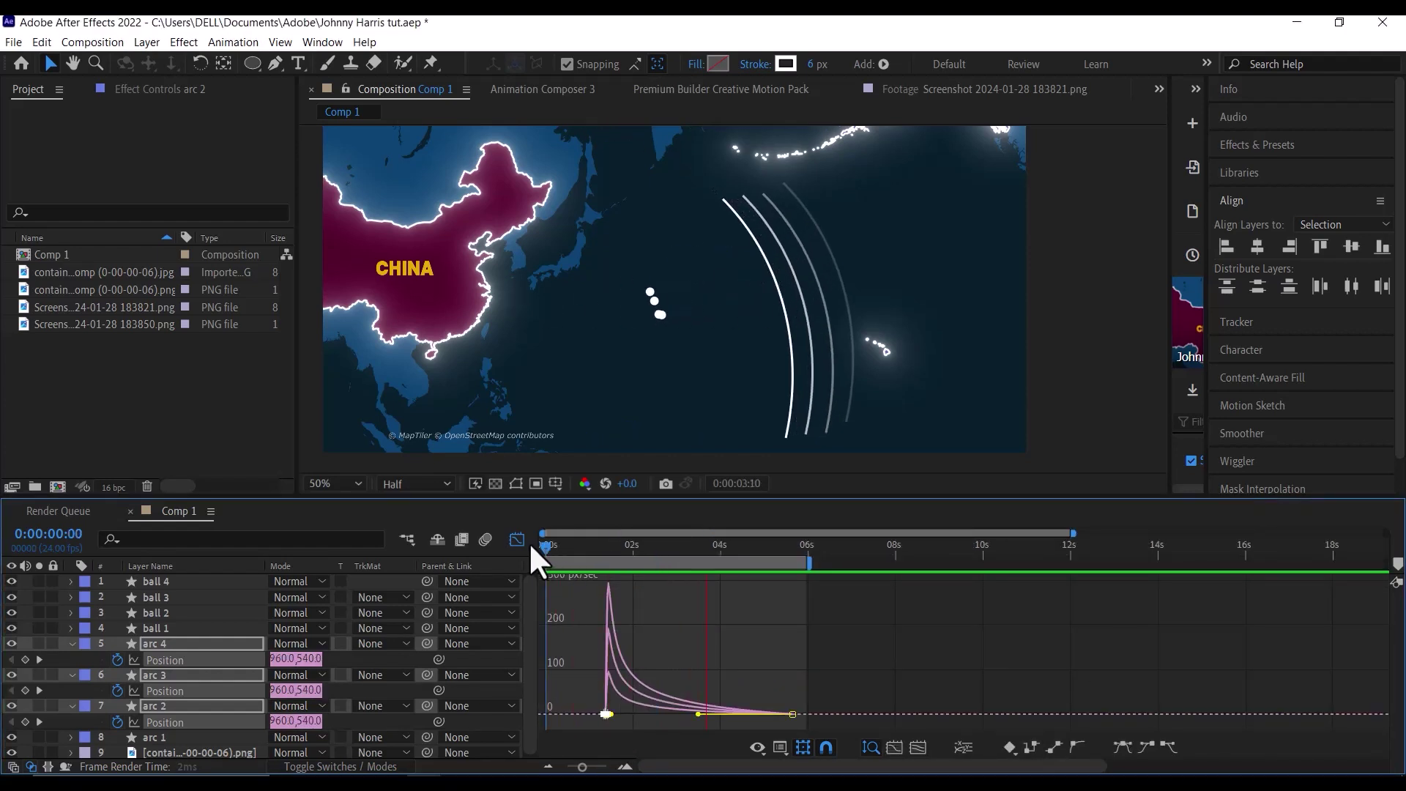
{"action": "key", "text": "space"}
{"action": "key", "text": "space"}
{"action": "key", "text": "space"}
{"action": "left_click_drag", "start_coordinate": [809, 562], "coordinate": [741, 568]}
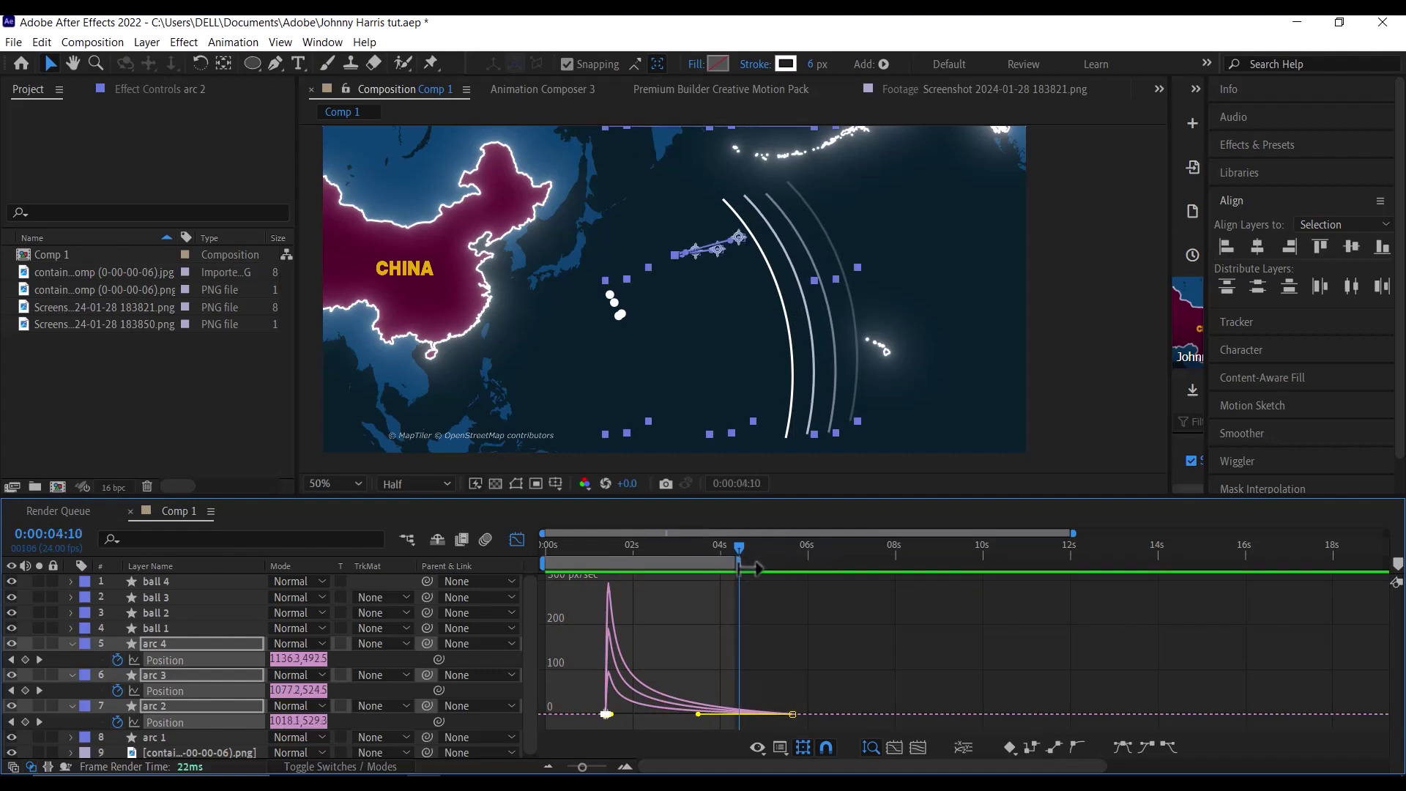